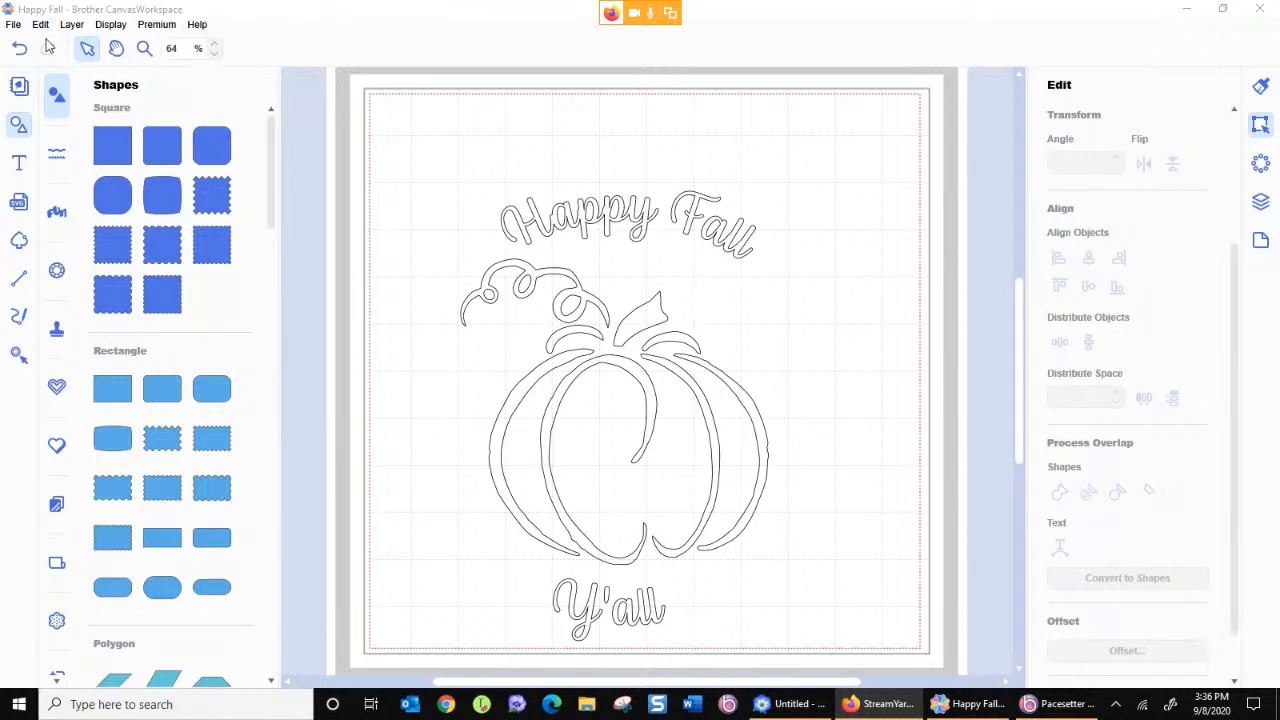
Step: Change the operation of the "Happy Fall" lettering to Draw
{"action": "left_click", "coordinate": [582, 213]}
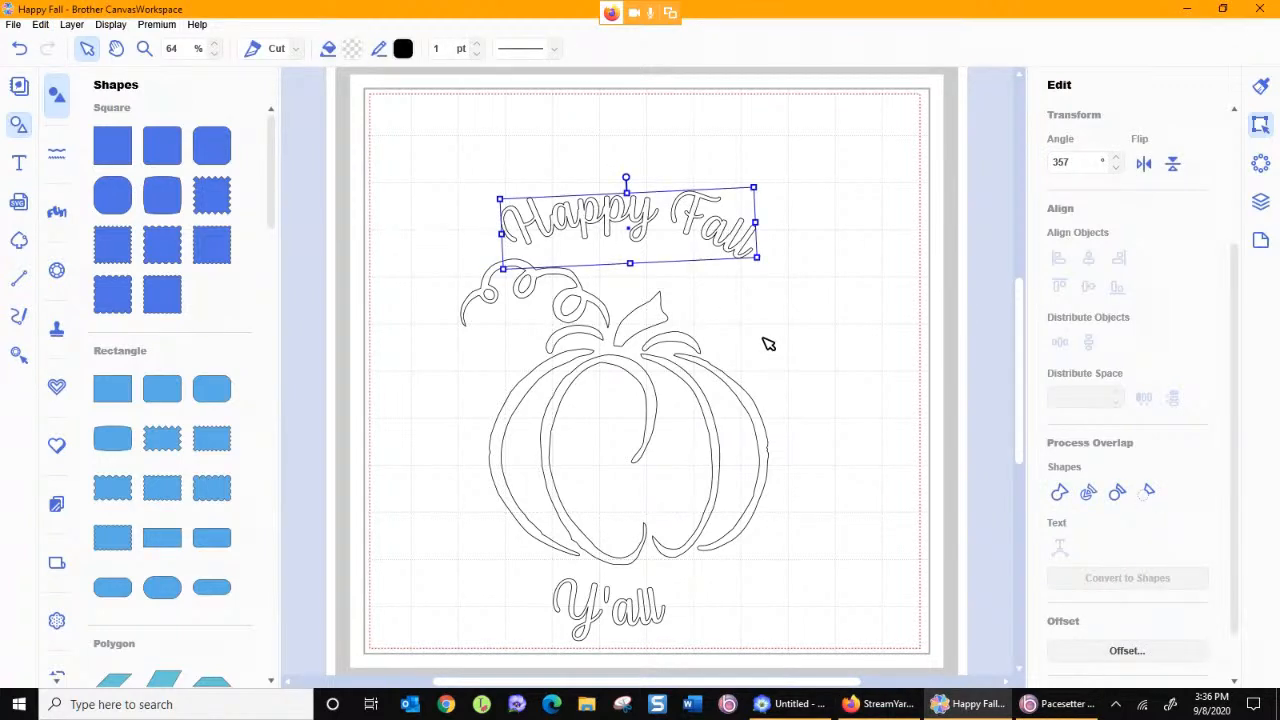
{"action": "left_click", "coordinate": [1260, 86]}
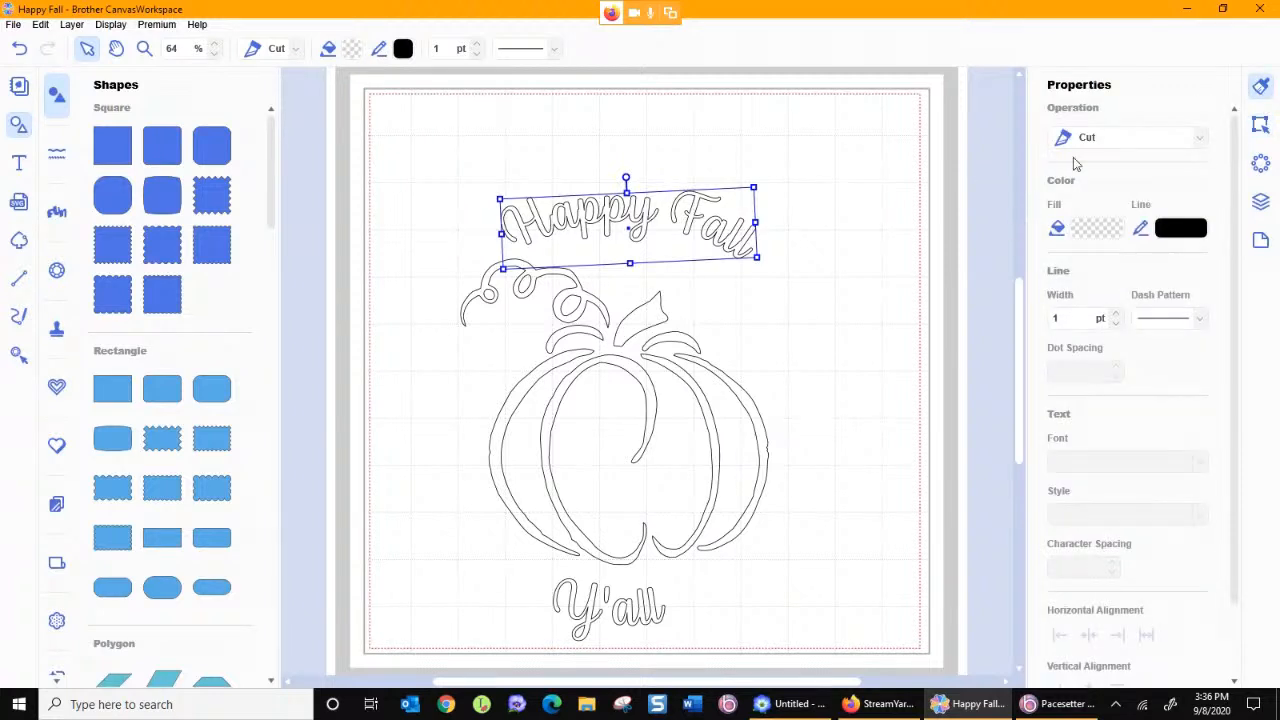
{"action": "left_click", "coordinate": [1261, 89]}
{"action": "left_click", "coordinate": [1135, 145]}
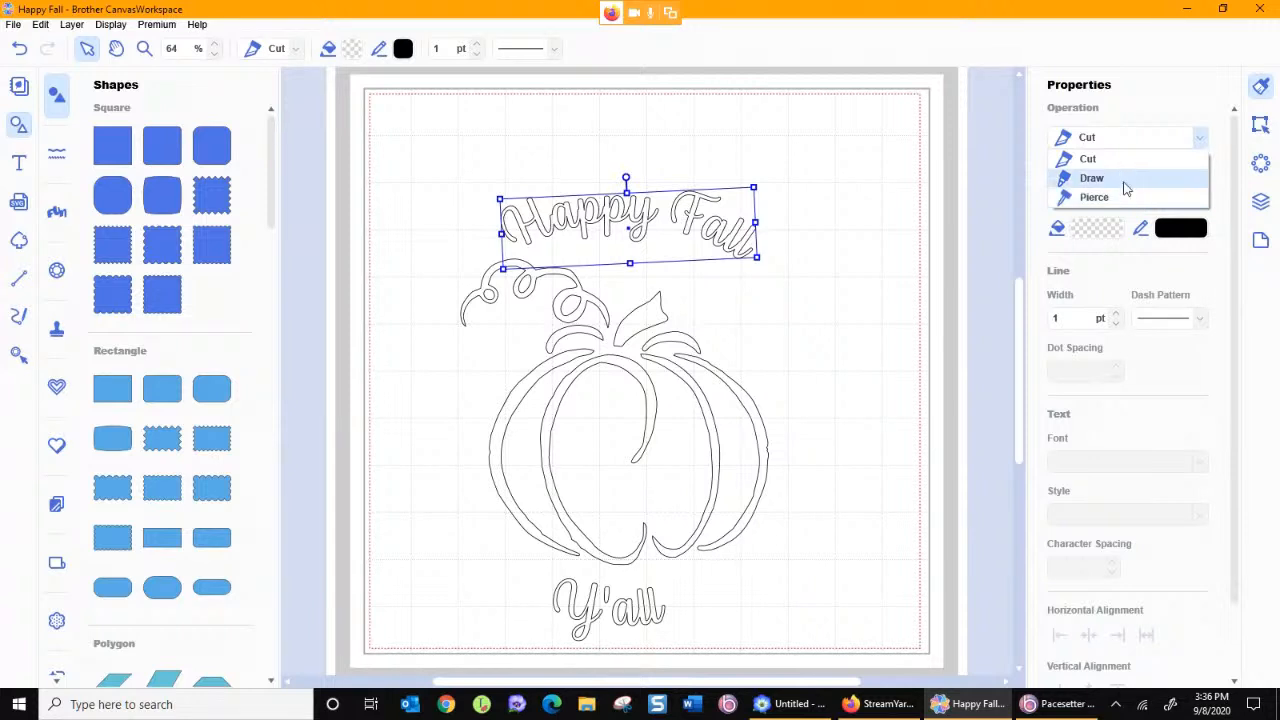
{"action": "left_click", "coordinate": [1093, 178]}
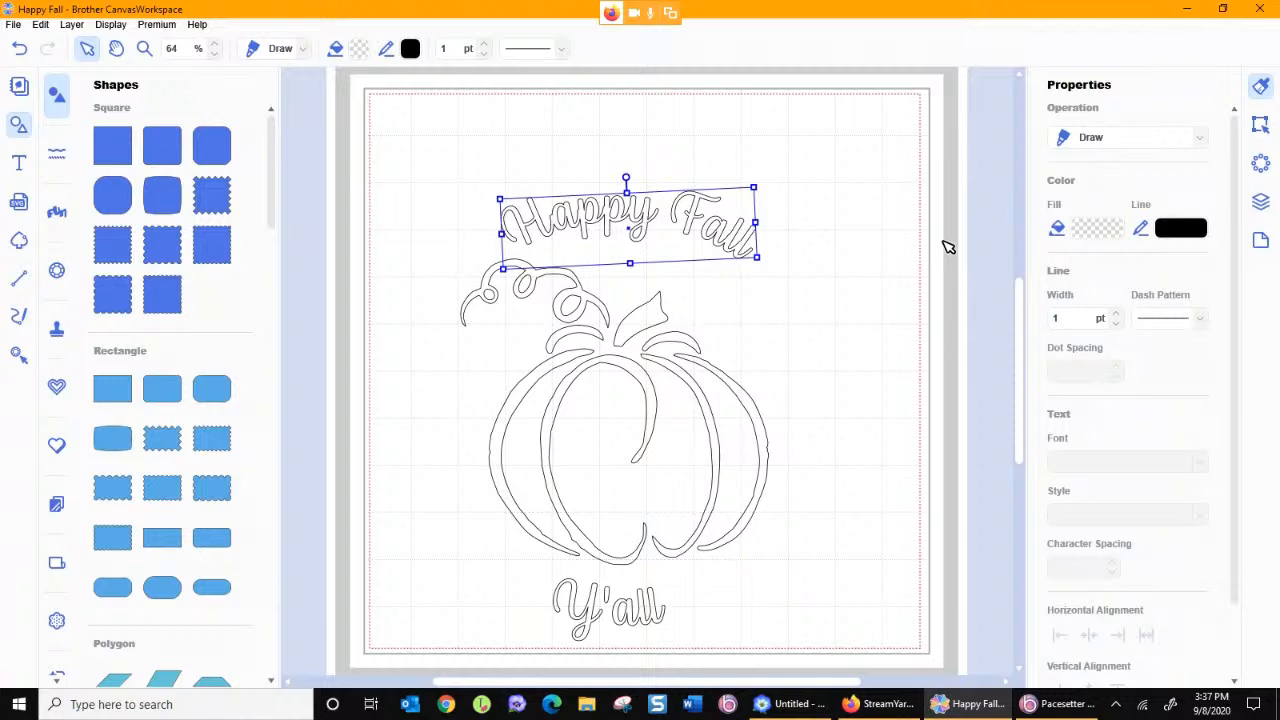
Step: Try a light pink fill on the "Happy Fall" lettering and undo it
{"action": "left_click", "coordinate": [1097, 228]}
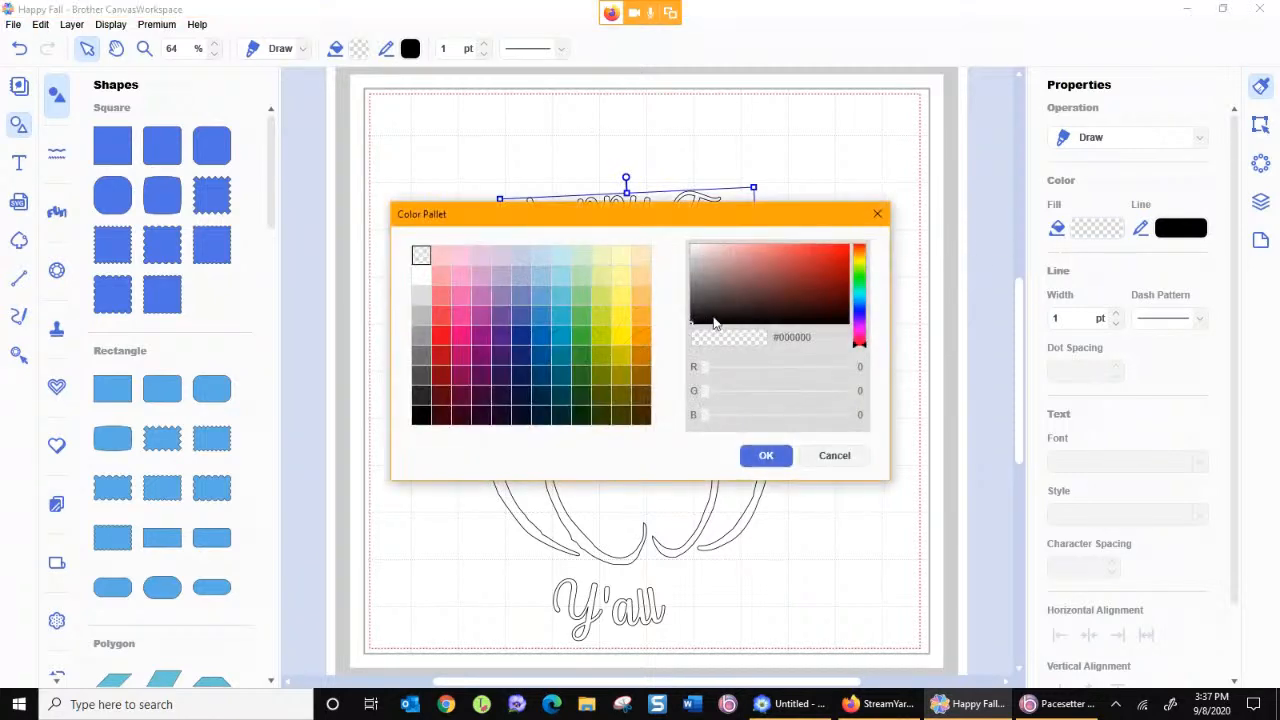
{"action": "left_click", "coordinate": [461, 276]}
{"action": "left_click", "coordinate": [766, 455]}
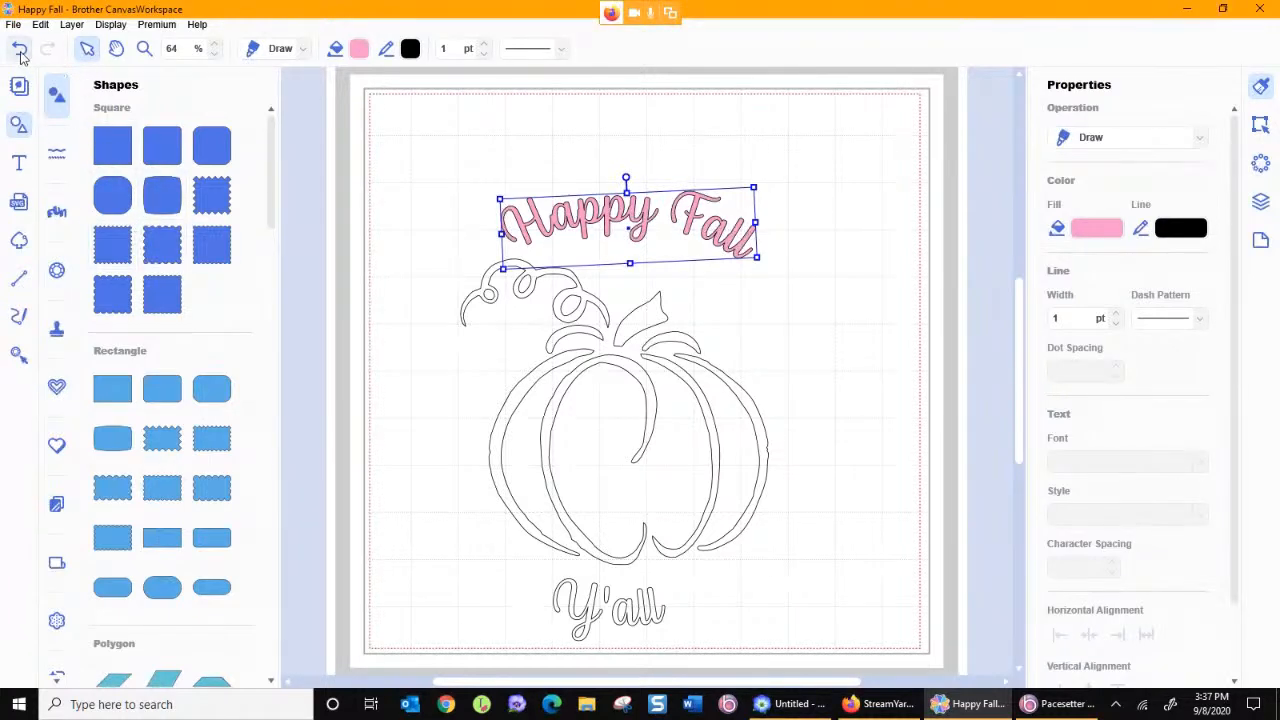
{"action": "key", "text": "ctrl+z"}
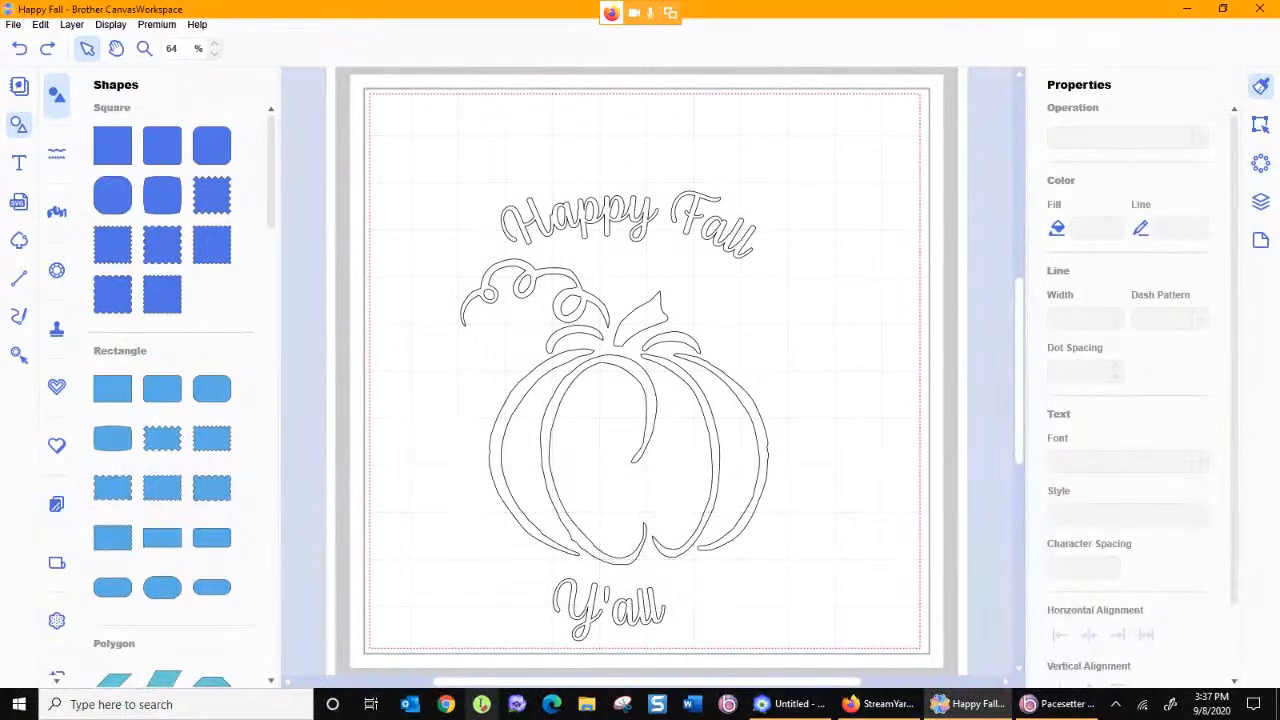
Step: Switch to Chrome and open the login form on the CanvasWorkspace website
{"action": "left_click", "coordinate": [447, 705]}
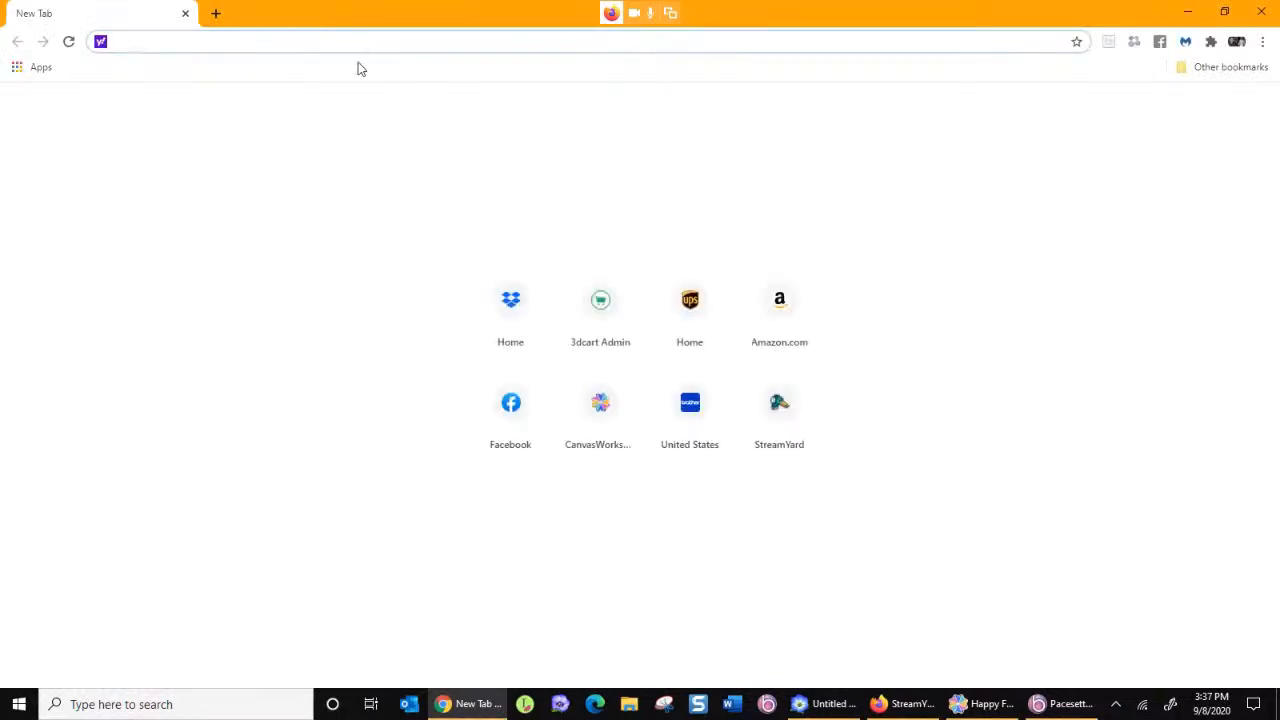
{"action": "left_click", "coordinate": [606, 405]}
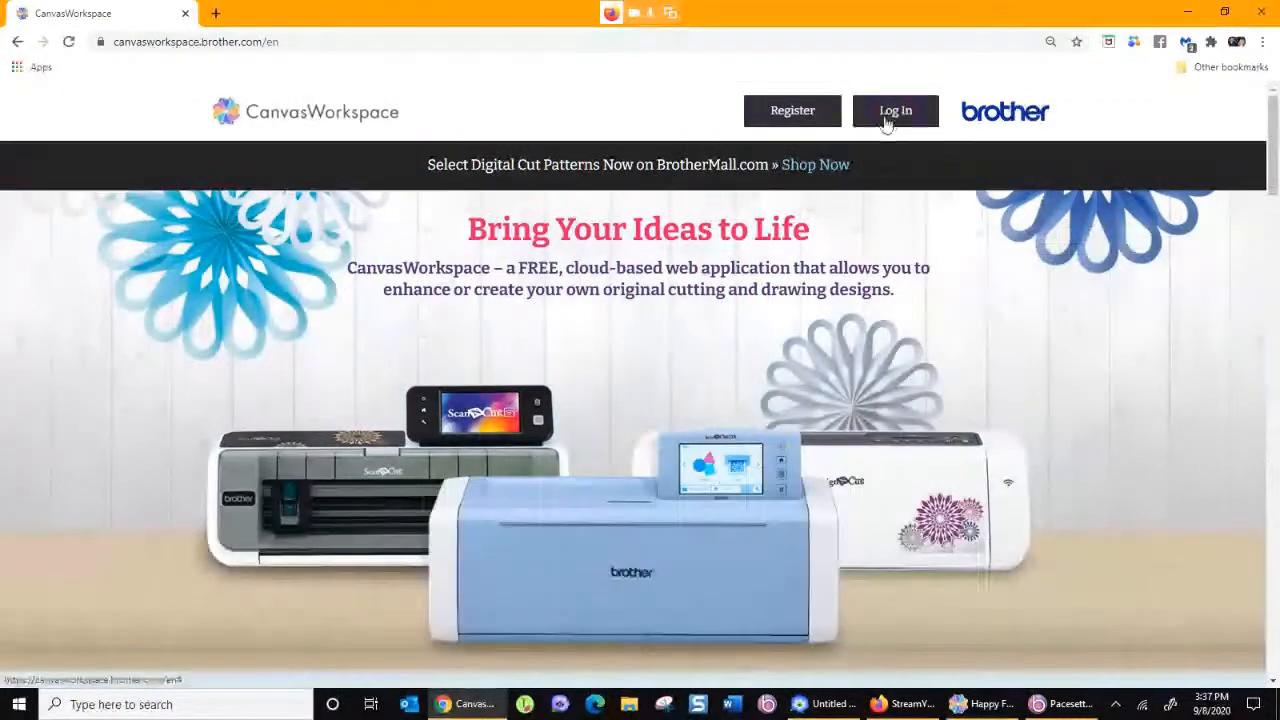
{"action": "left_click", "coordinate": [895, 110]}
Step: Log in with the account's login ID and password, and dismiss the notice about the upgraded PC version
{"action": "left_click", "coordinate": [566, 343]}
{"action": "type", "text": "fingersewn"}
{"action": "left_click", "coordinate": [540, 379]}
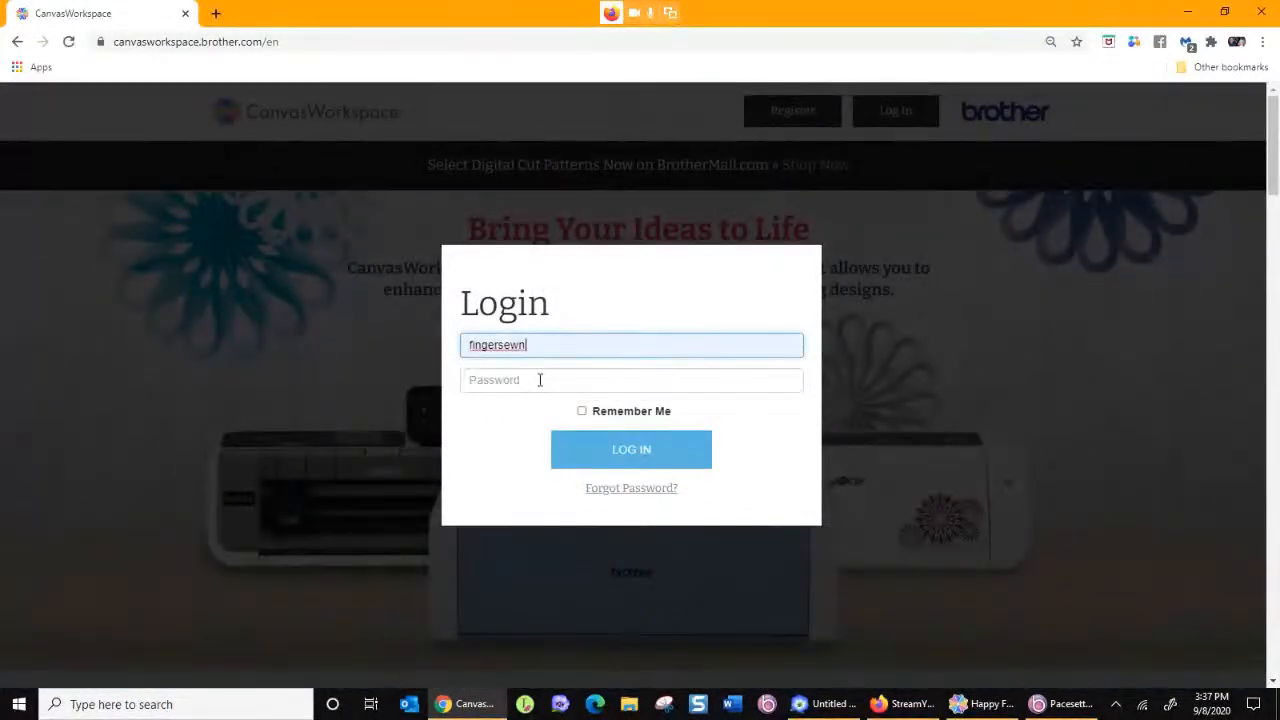
{"action": "type", "text": "****"}
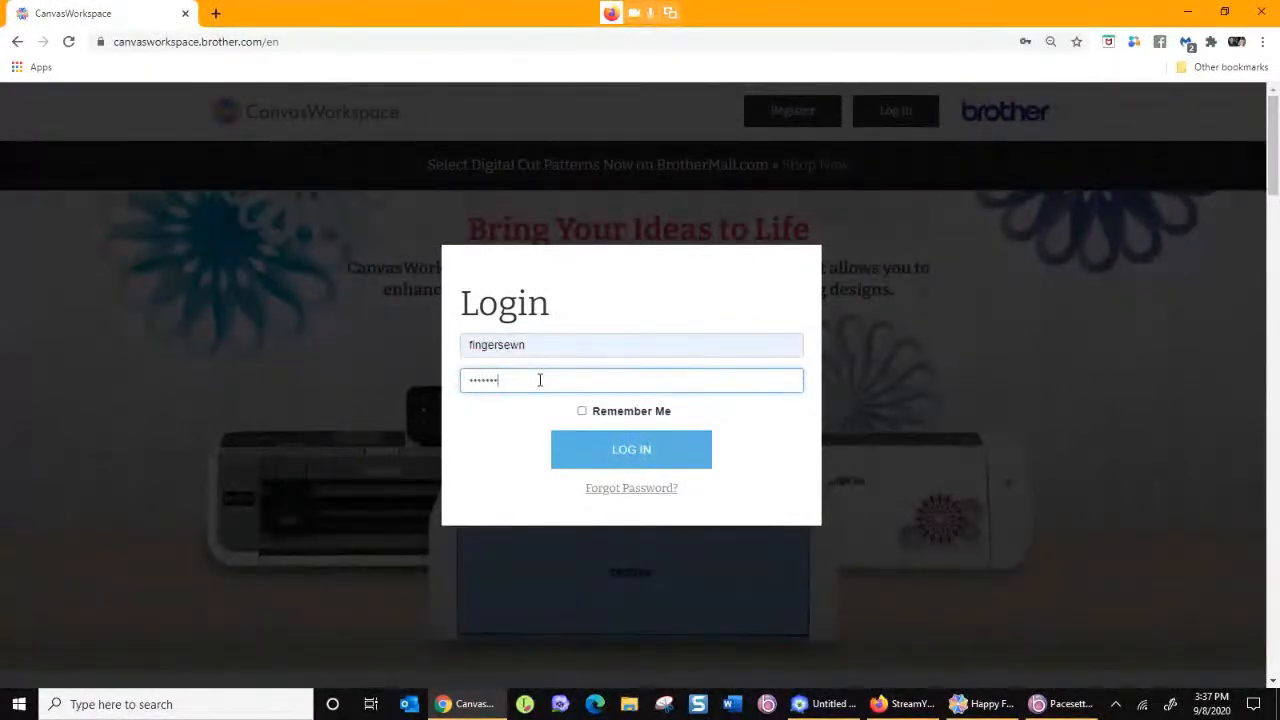
{"action": "left_click", "coordinate": [571, 457]}
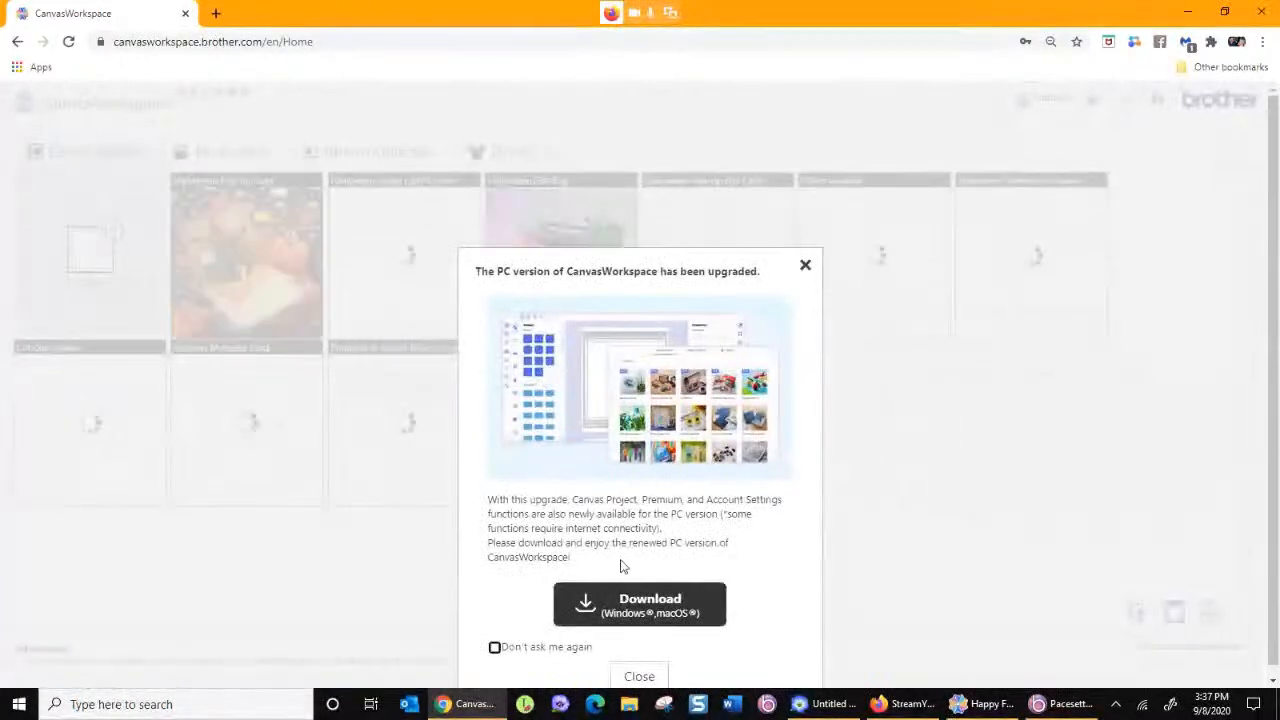
{"action": "left_click", "coordinate": [805, 265]}
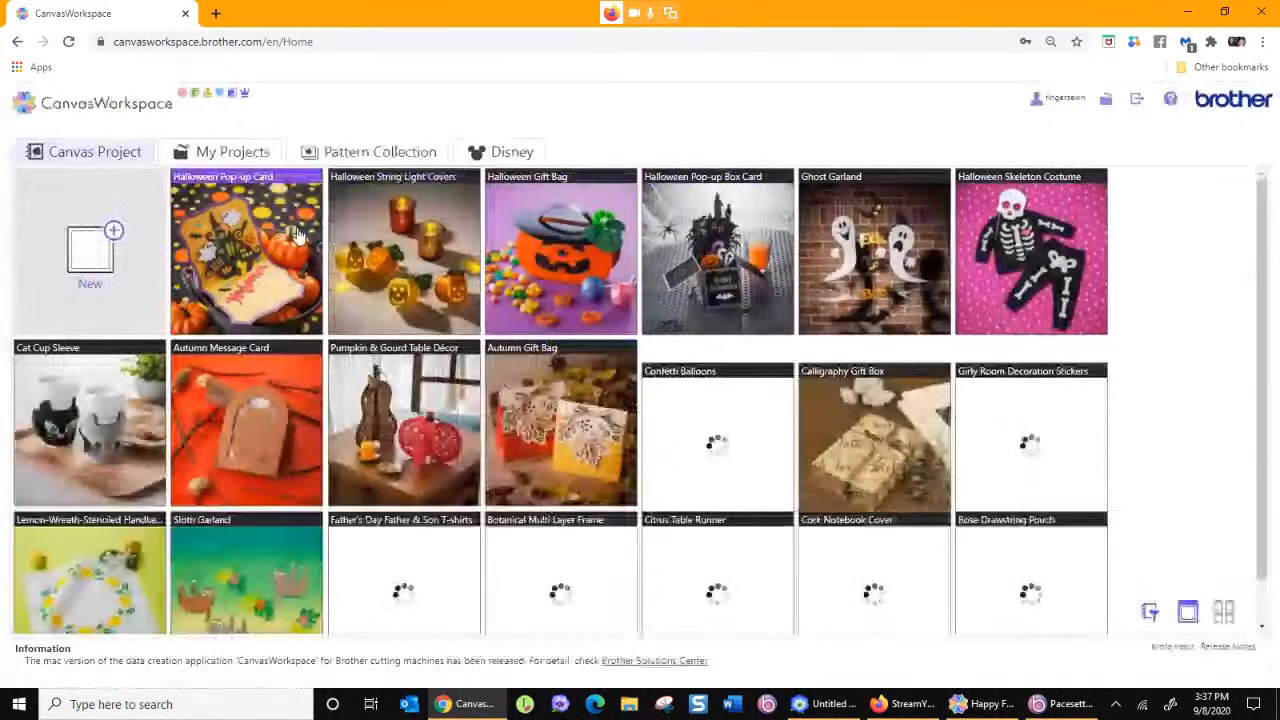
Step: Create a new web project and place a basic square of about 3.94 by 3.94 inches on the upper mat
{"action": "left_click", "coordinate": [94, 249]}
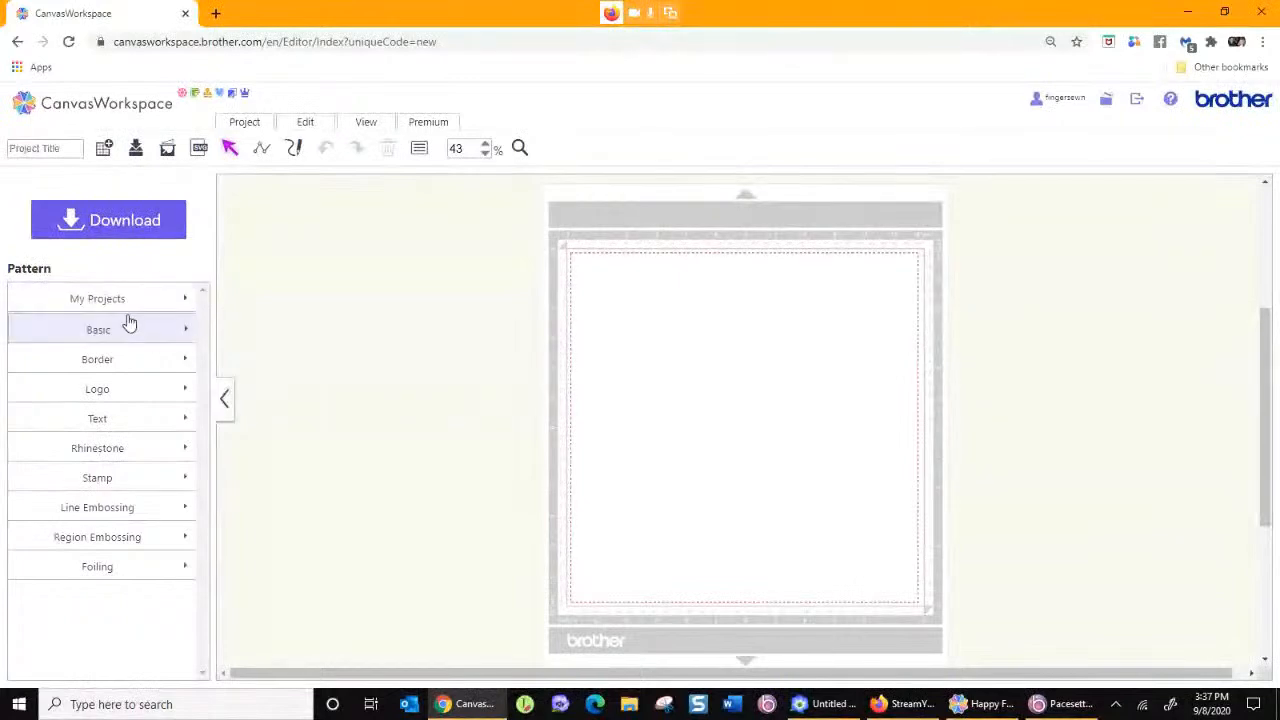
{"action": "left_click", "coordinate": [163, 333]}
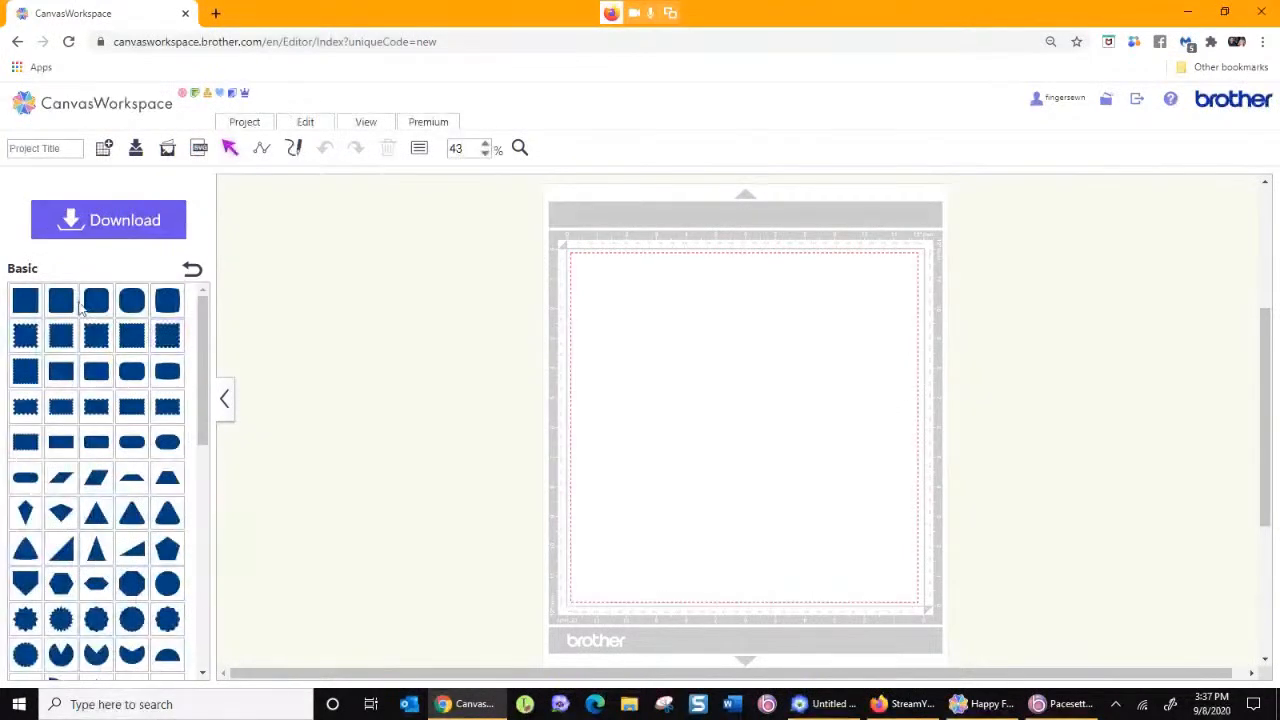
{"action": "left_click_drag", "start_coordinate": [25, 310], "coordinate": [689, 357]}
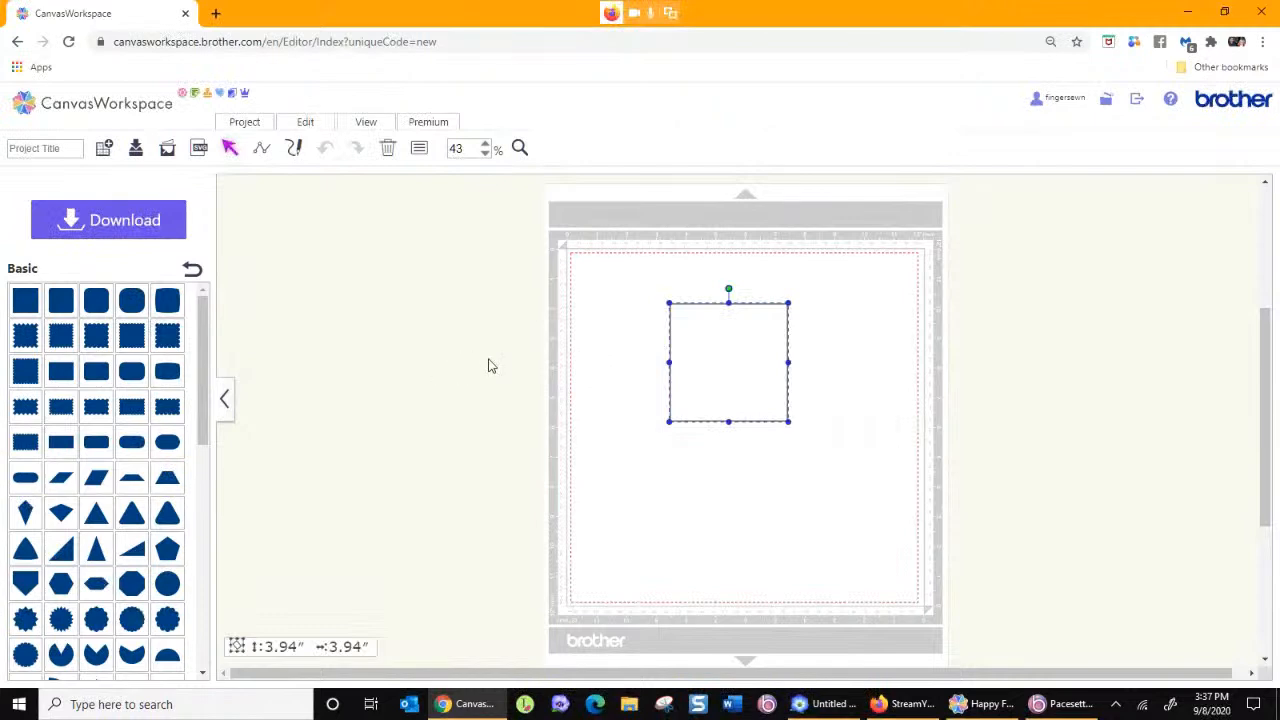
Step: Try the Cutting Line and Drawing Line types on the square, and return it to Cutting/Drawing Line
{"action": "left_click", "coordinate": [417, 155]}
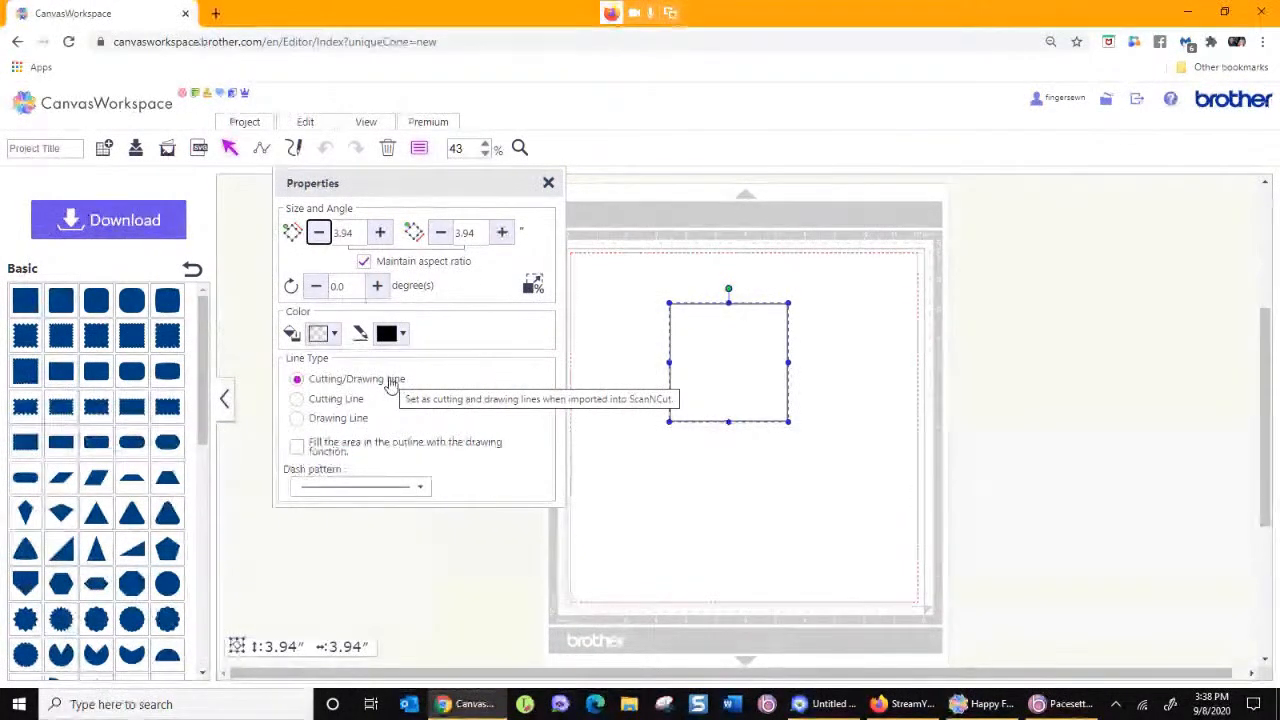
{"action": "left_click", "coordinate": [298, 400]}
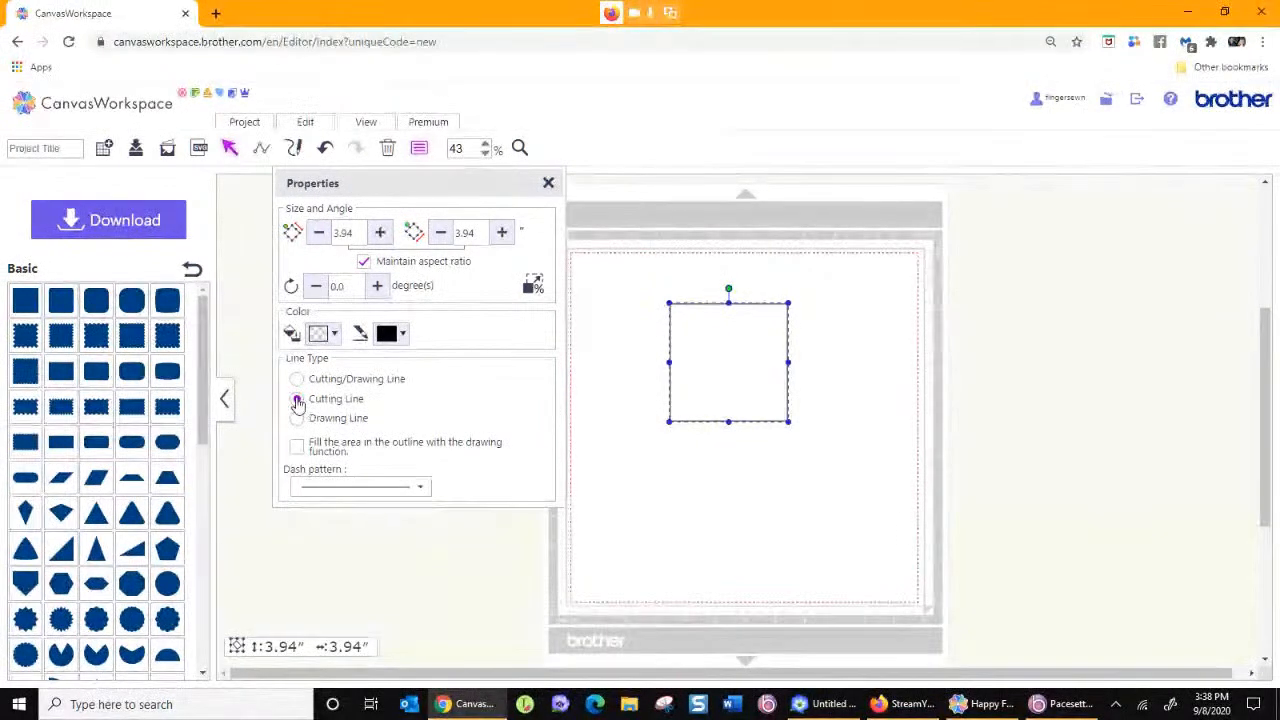
{"action": "left_click", "coordinate": [297, 420]}
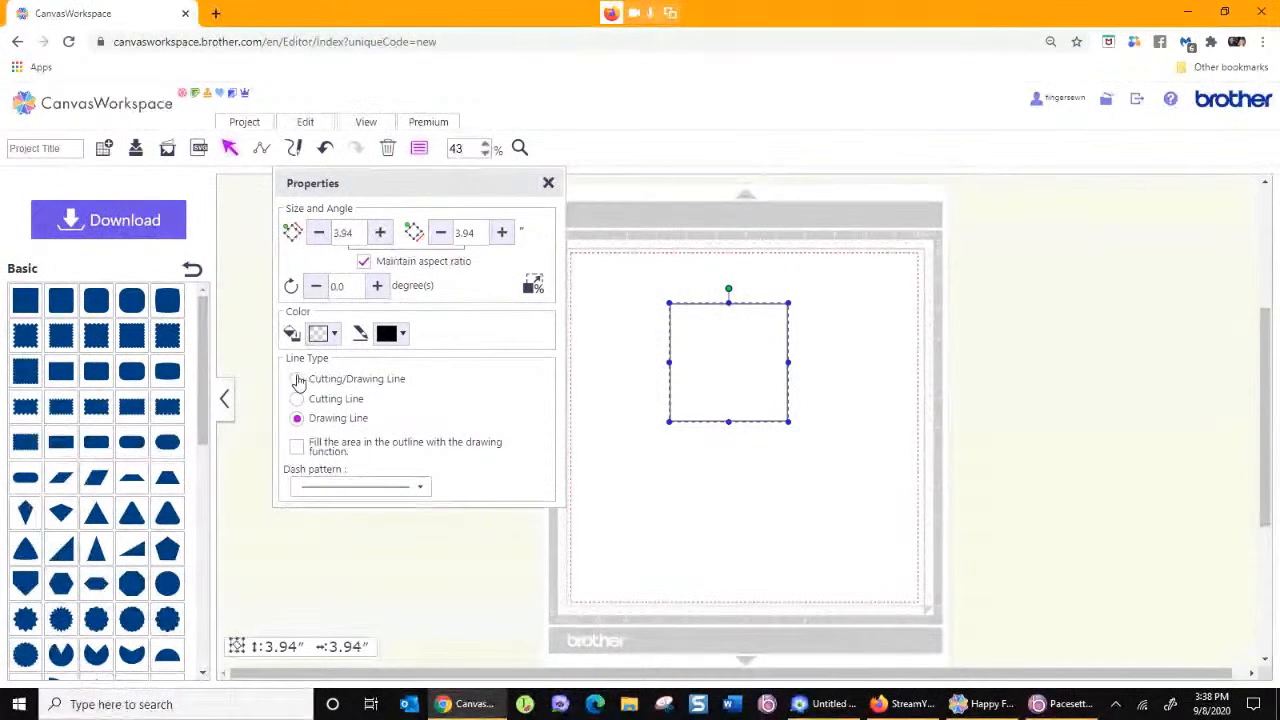
{"action": "left_click", "coordinate": [297, 380]}
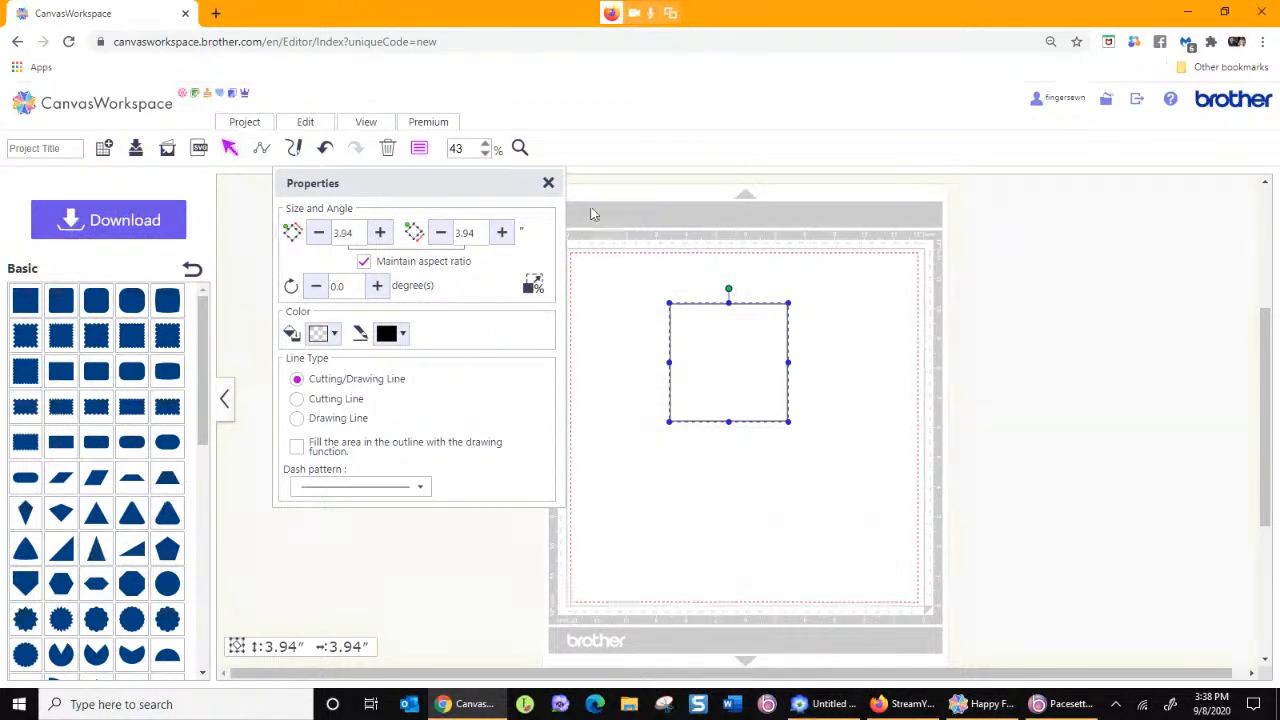
{"action": "left_click", "coordinate": [549, 184]}
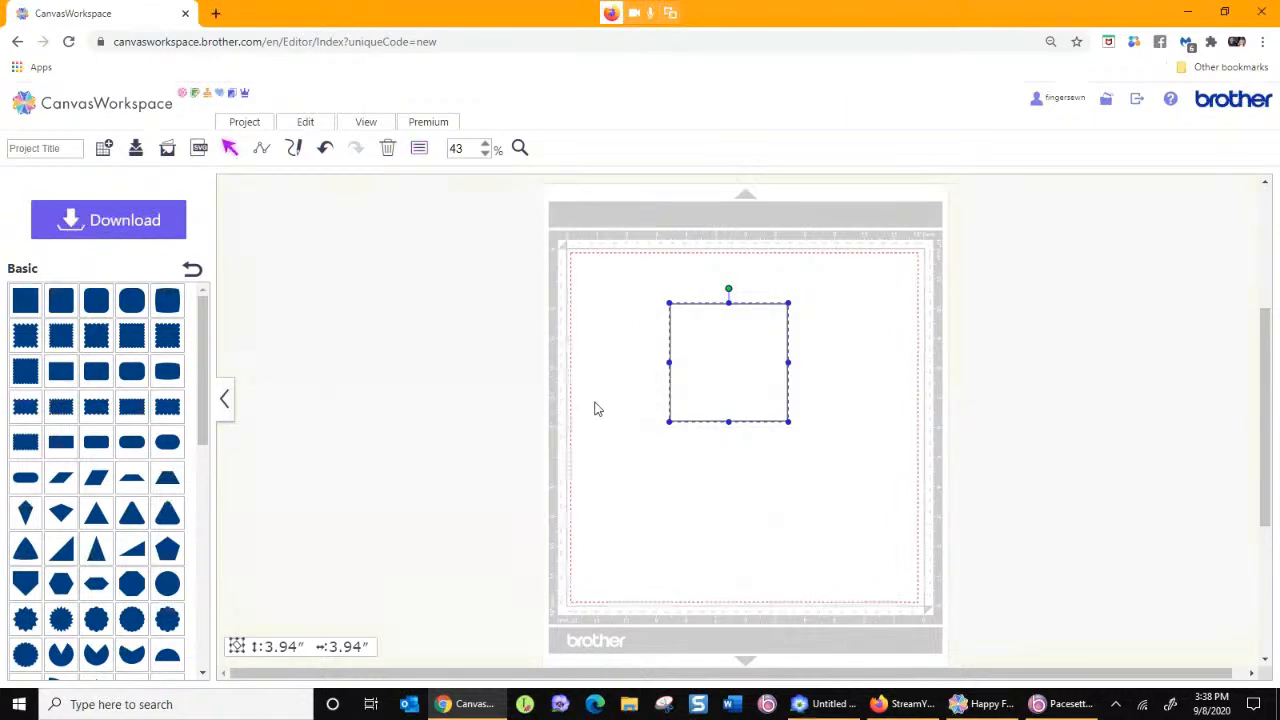
Step: Switch back to the desktop CanvasWorkspace and start a new blank project in place of the Happy Fall design
{"action": "left_click", "coordinate": [986, 704]}
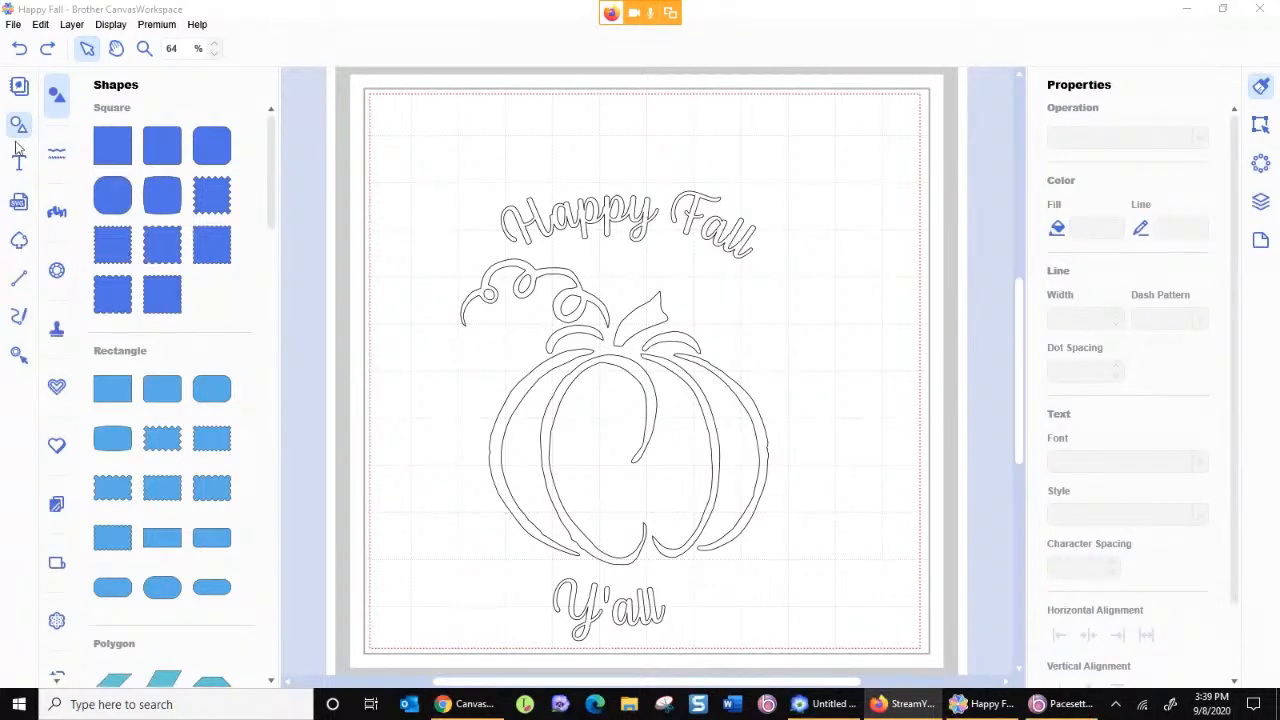
{"action": "left_click", "coordinate": [13, 24]}
{"action": "left_click", "coordinate": [483, 328]}
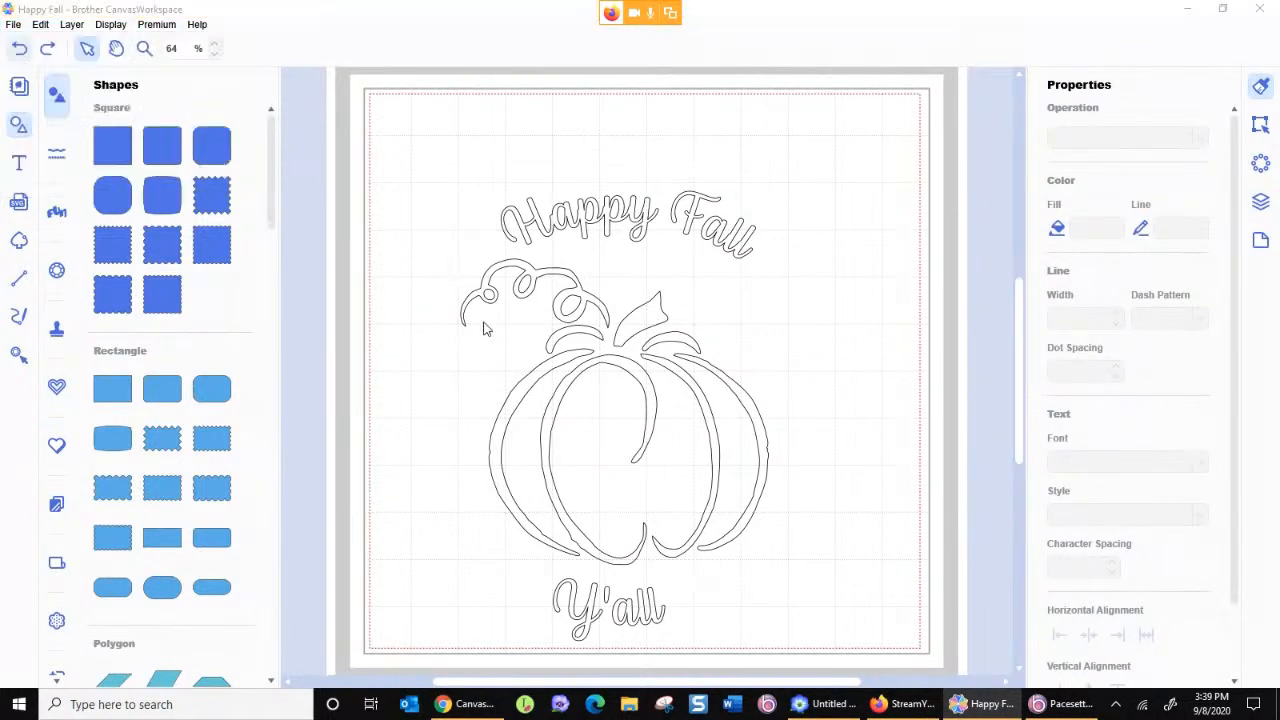
{"action": "left_click", "coordinate": [686, 381]}
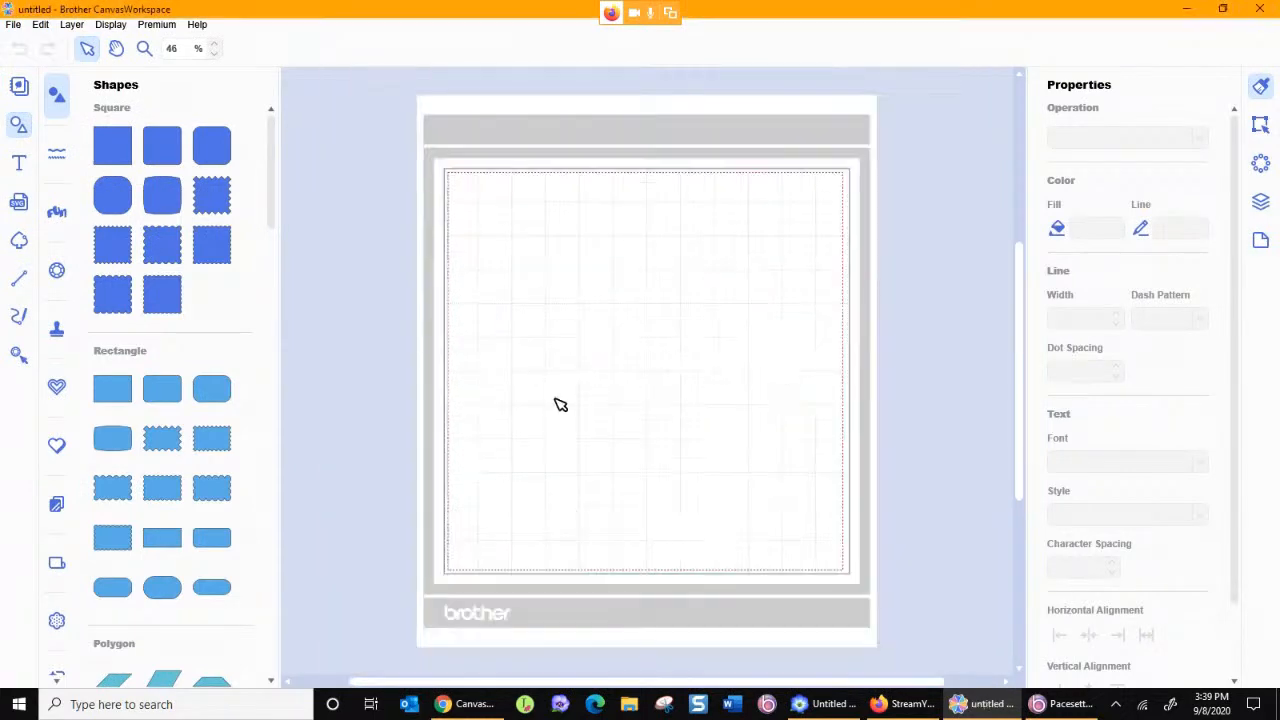
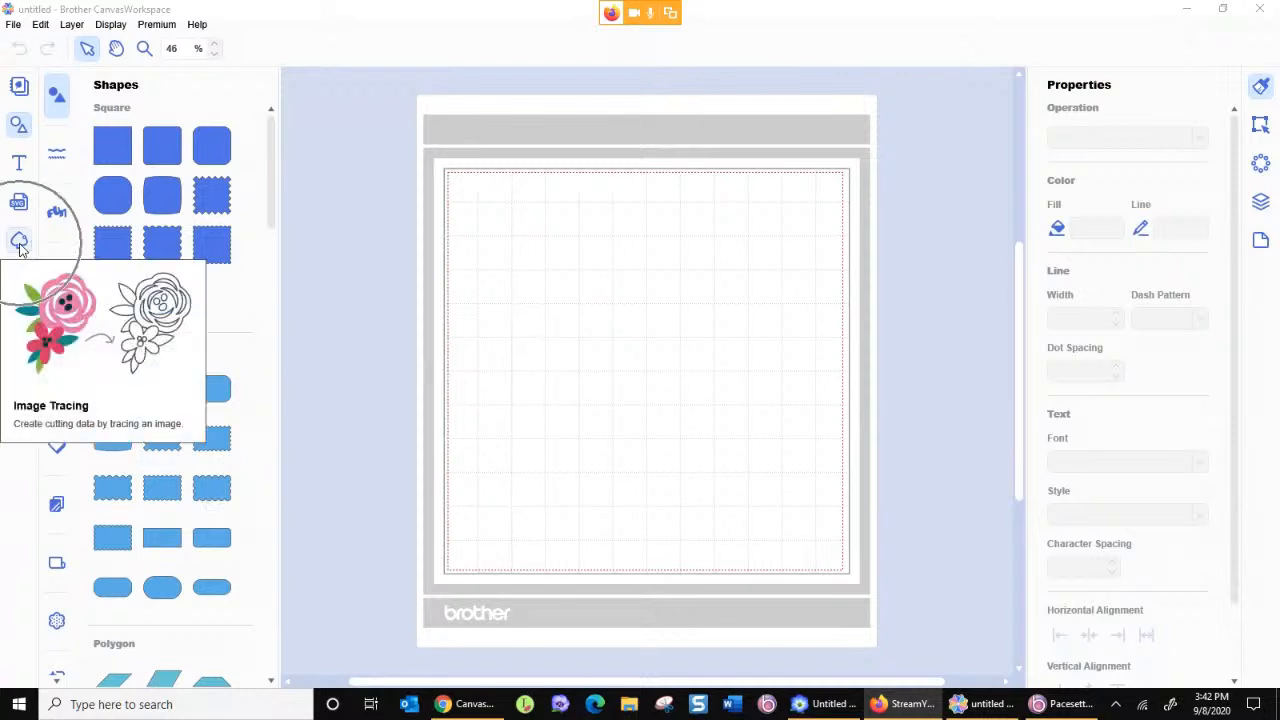
Step: Start Image Tracing with an image from the computer and browse to the IMG folder on USB Drive (E:)
{"action": "left_click", "coordinate": [19, 243]}
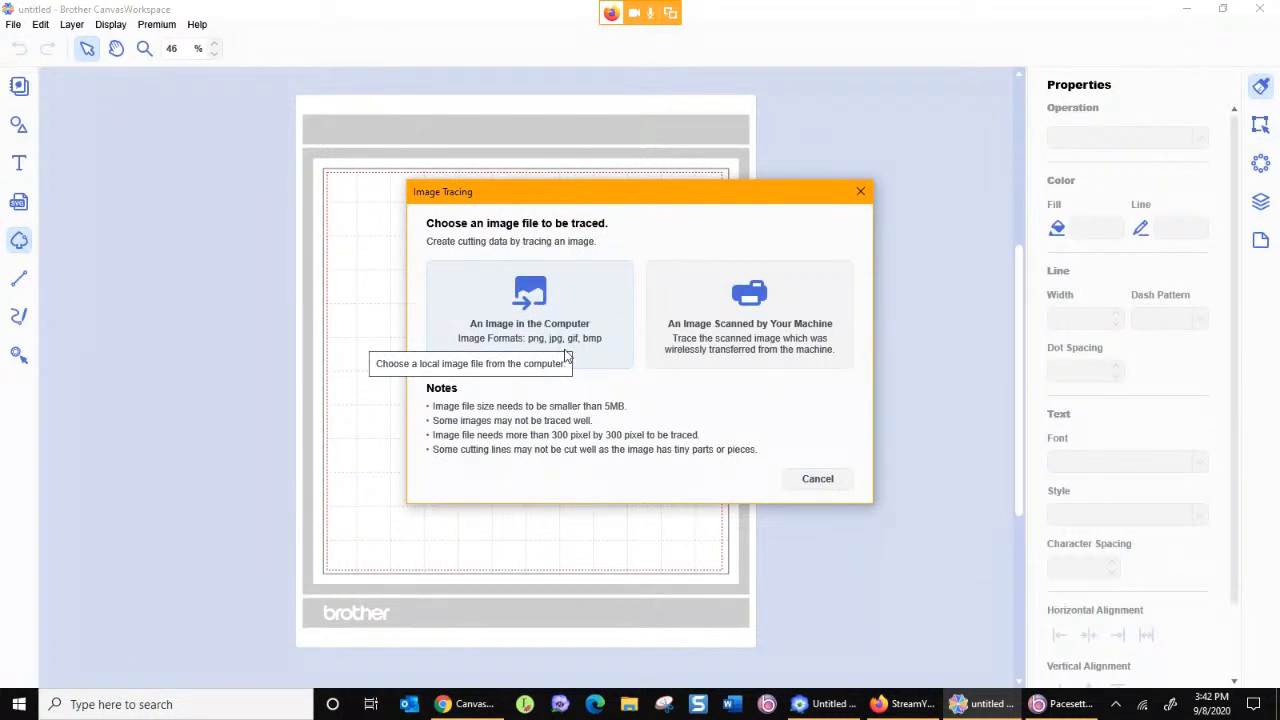
{"action": "left_click", "coordinate": [544, 309]}
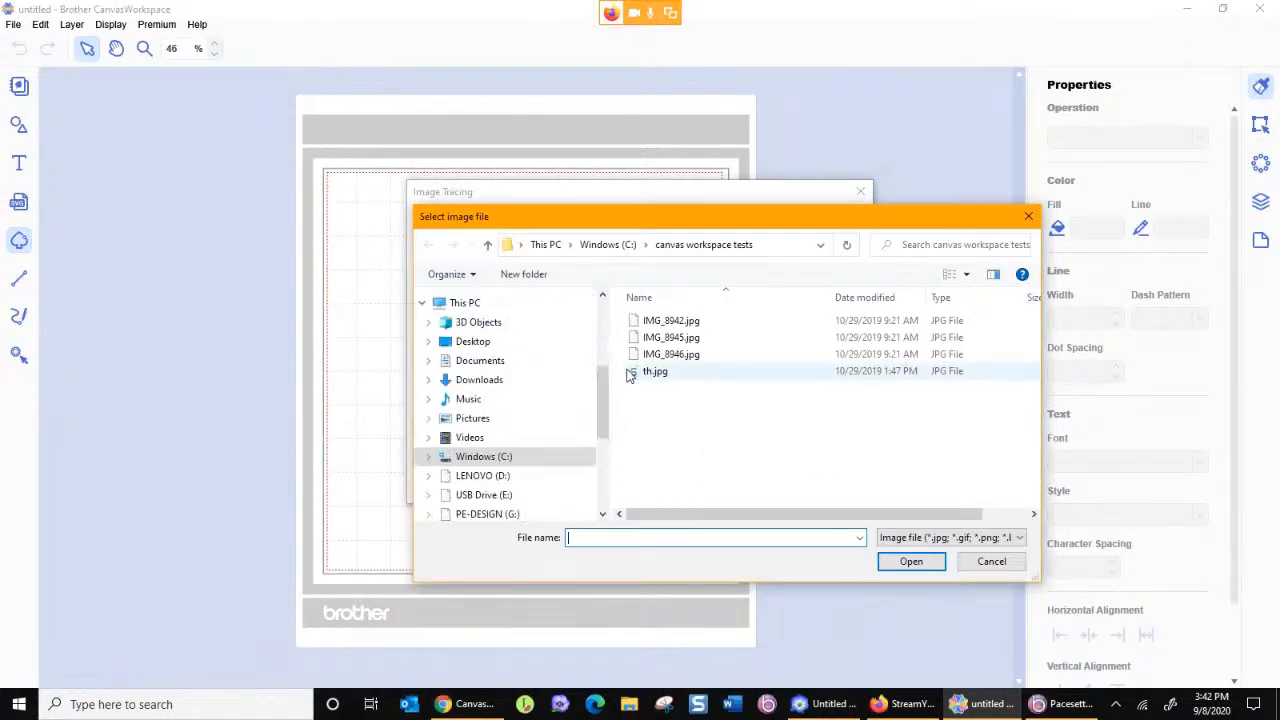
{"action": "left_click_drag", "start_coordinate": [600, 410], "coordinate": [603, 440]}
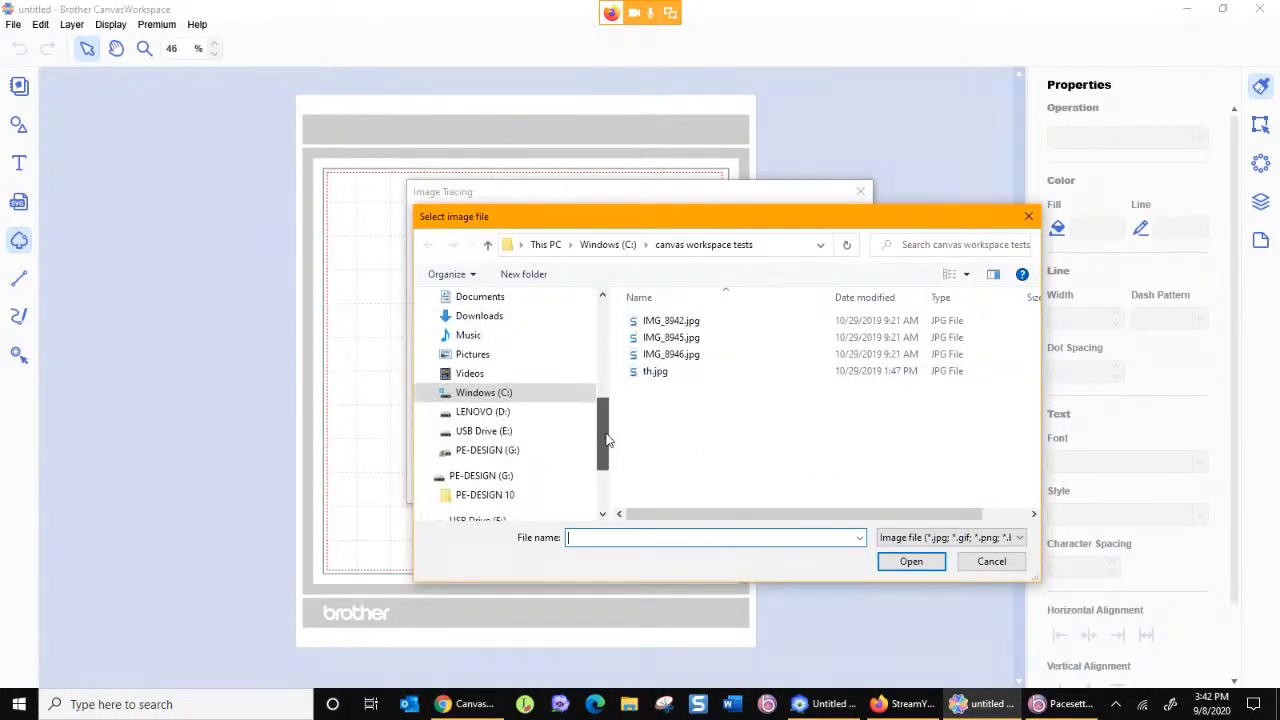
{"action": "left_click", "coordinate": [509, 414]}
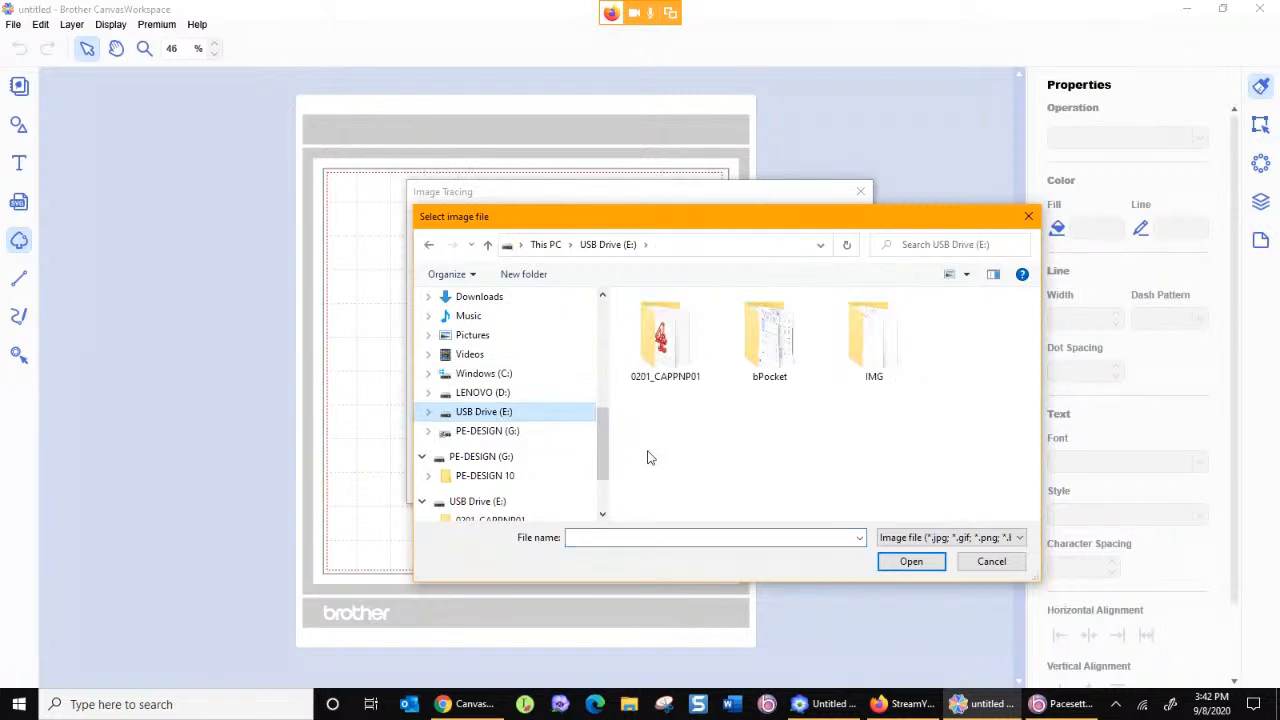
{"action": "left_click", "coordinate": [870, 357]}
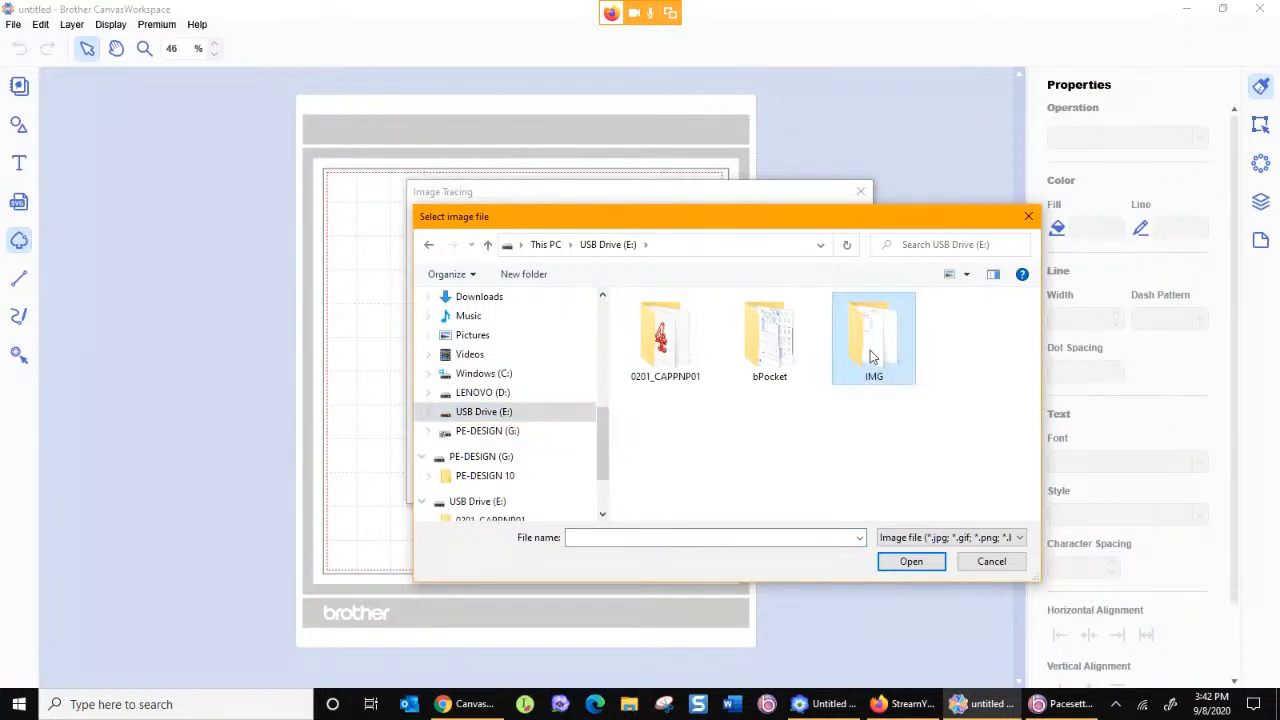
{"action": "double_click", "coordinate": [870, 357]}
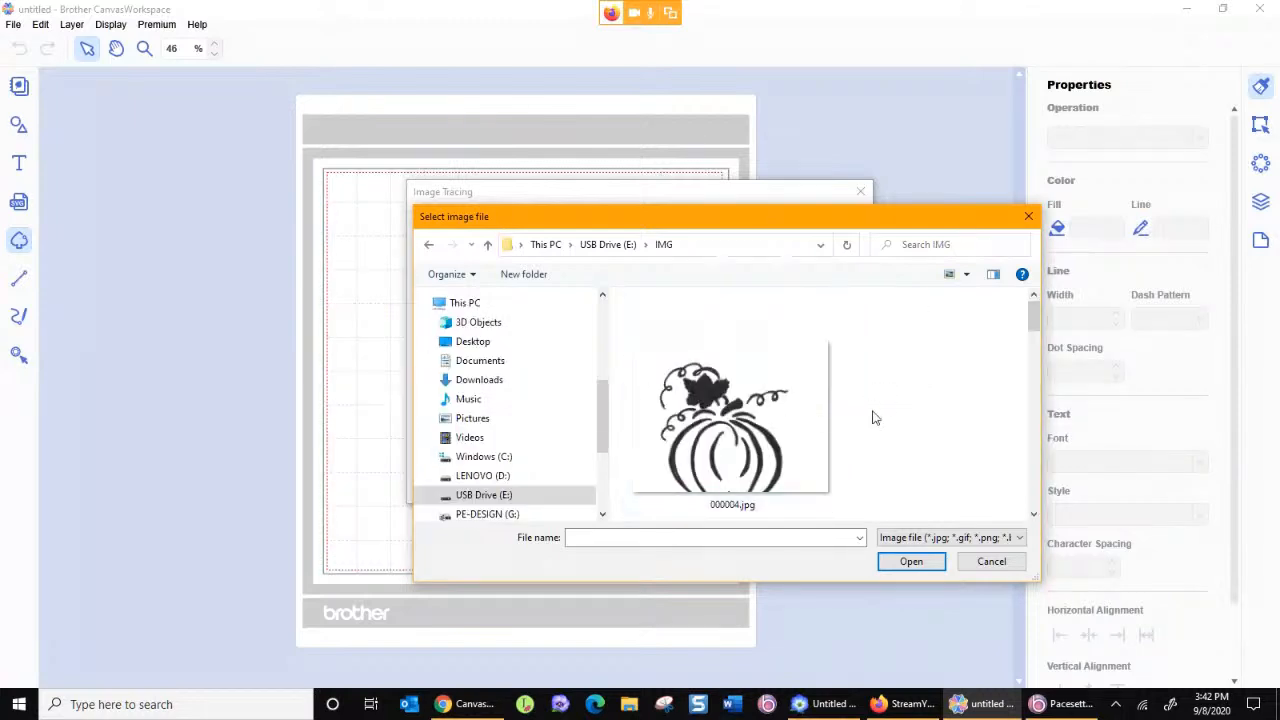
Step: Find the pumpkin image 000006.jpg in the folder and load it for tracing
{"action": "scroll", "coordinate": [866, 420], "scroll_direction": "down", "scroll_amount": 2}
{"action": "scroll", "coordinate": [868, 422], "scroll_direction": "up", "scroll_amount": 2}
{"action": "left_click_drag", "start_coordinate": [1033, 325], "coordinate": [1010, 387]}
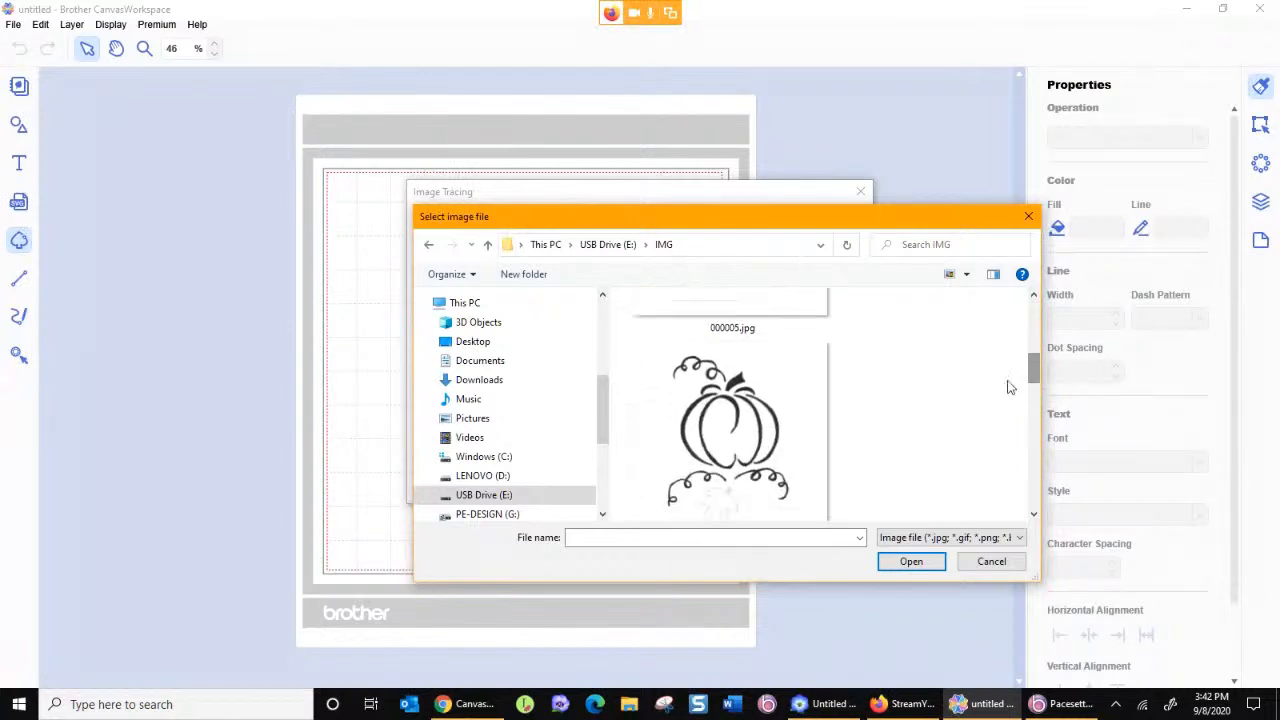
{"action": "left_click", "coordinate": [829, 502]}
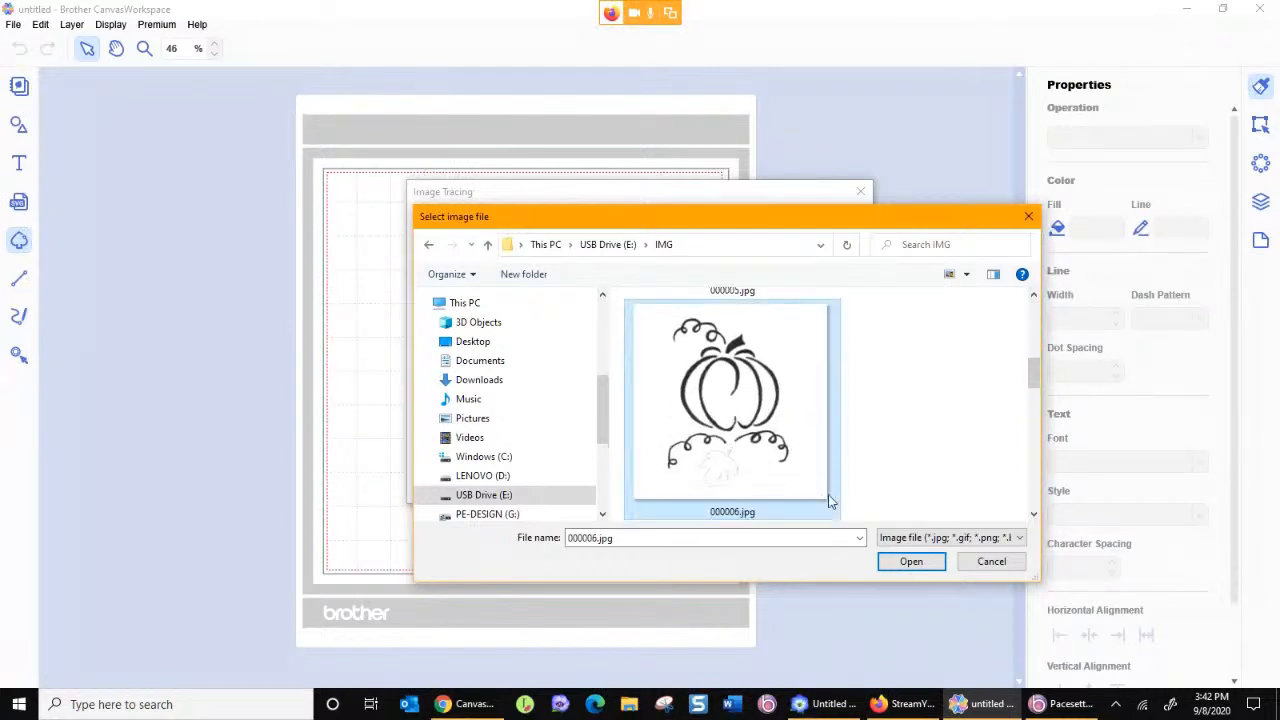
{"action": "left_click", "coordinate": [911, 563]}
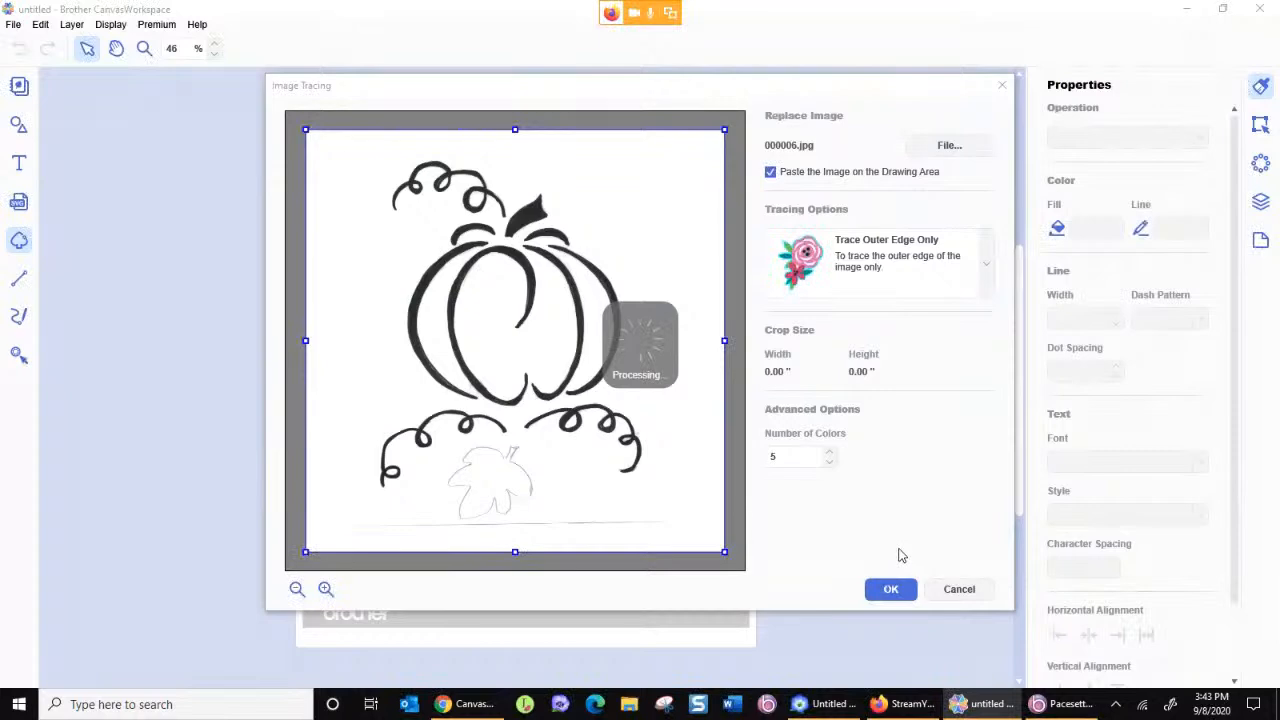
Step: Crop the tracing area to about 7.03 by 7.16 inches around the pumpkin and the vine above it
{"action": "left_click_drag", "start_coordinate": [724, 550], "coordinate": [632, 459]}
{"action": "left_click_drag", "start_coordinate": [474, 463], "coordinate": [480, 411]}
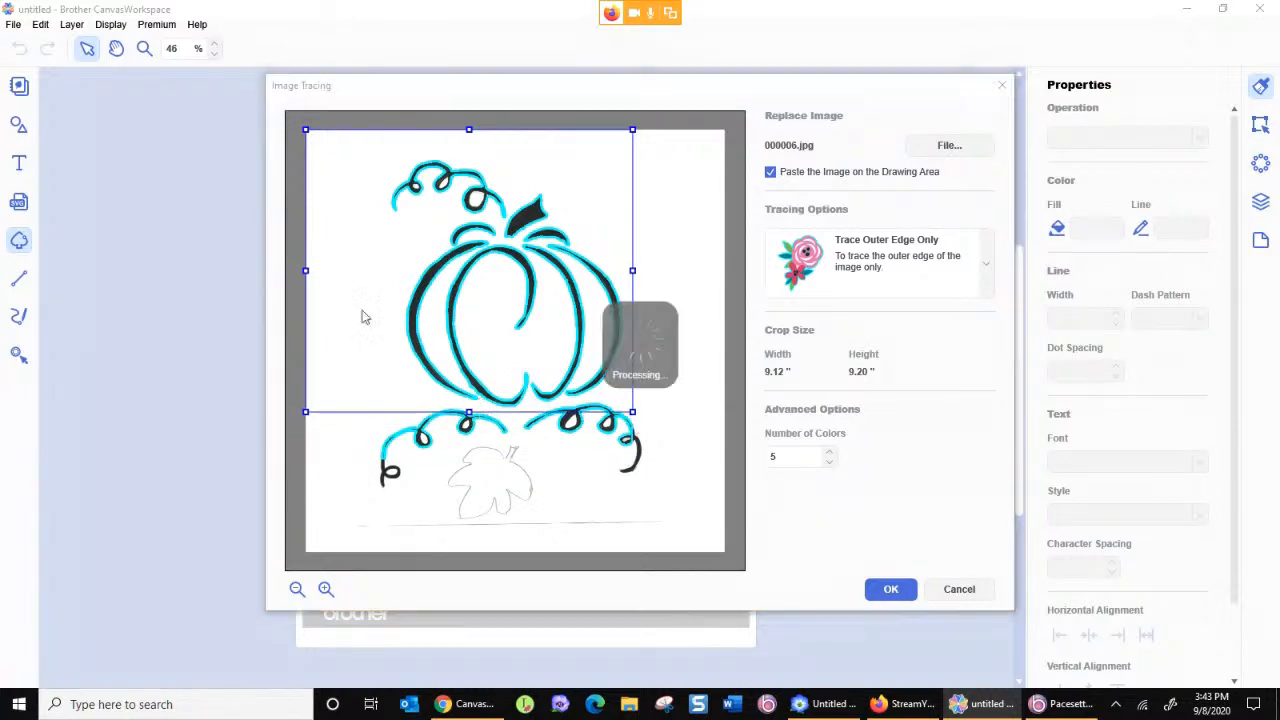
{"action": "left_click_drag", "start_coordinate": [304, 270], "coordinate": [381, 280]}
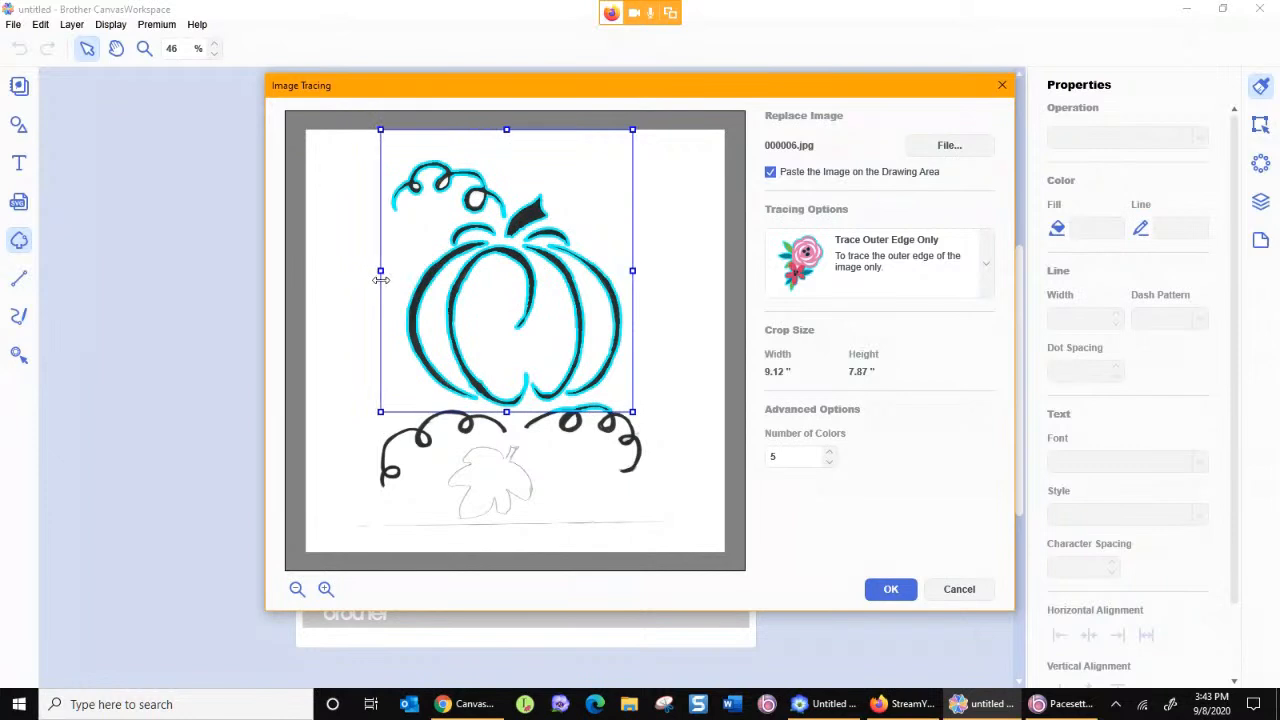
{"action": "left_click_drag", "start_coordinate": [506, 131], "coordinate": [507, 156]}
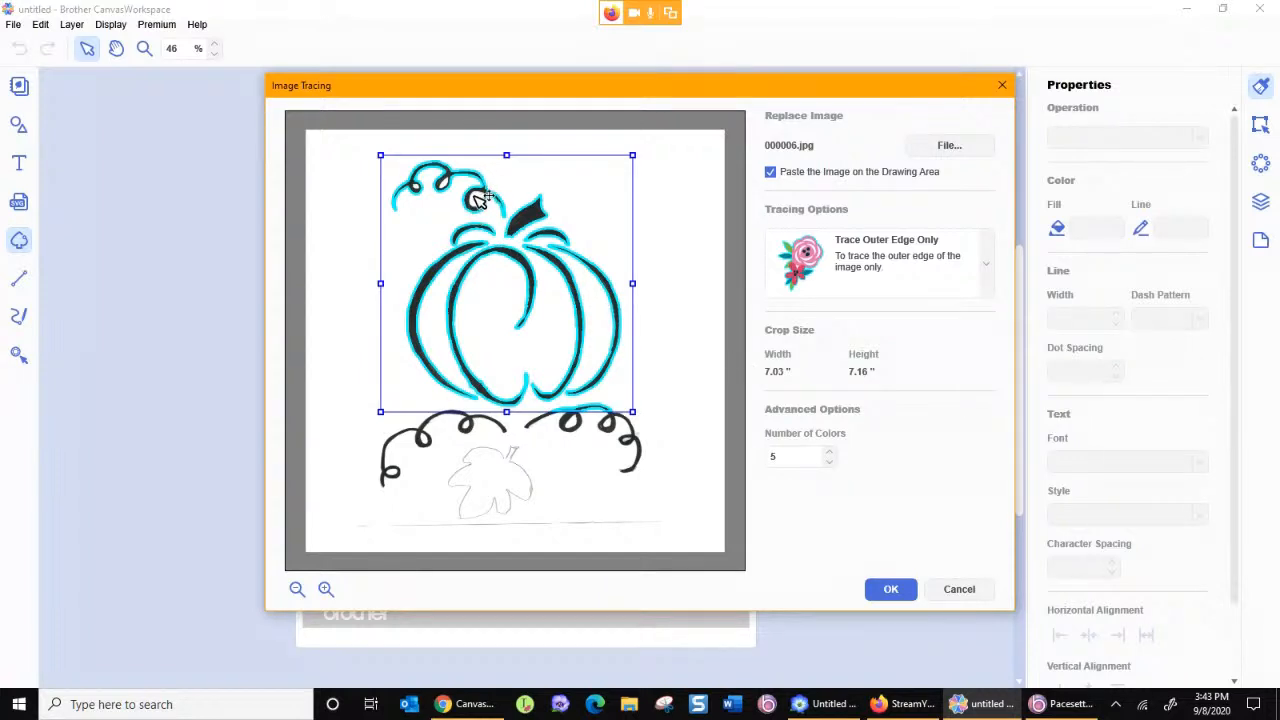
Step: Trace the cropped pumpkin with the Trace Areas by Color option and place the result on the drawing area
{"action": "left_click", "coordinate": [986, 278]}
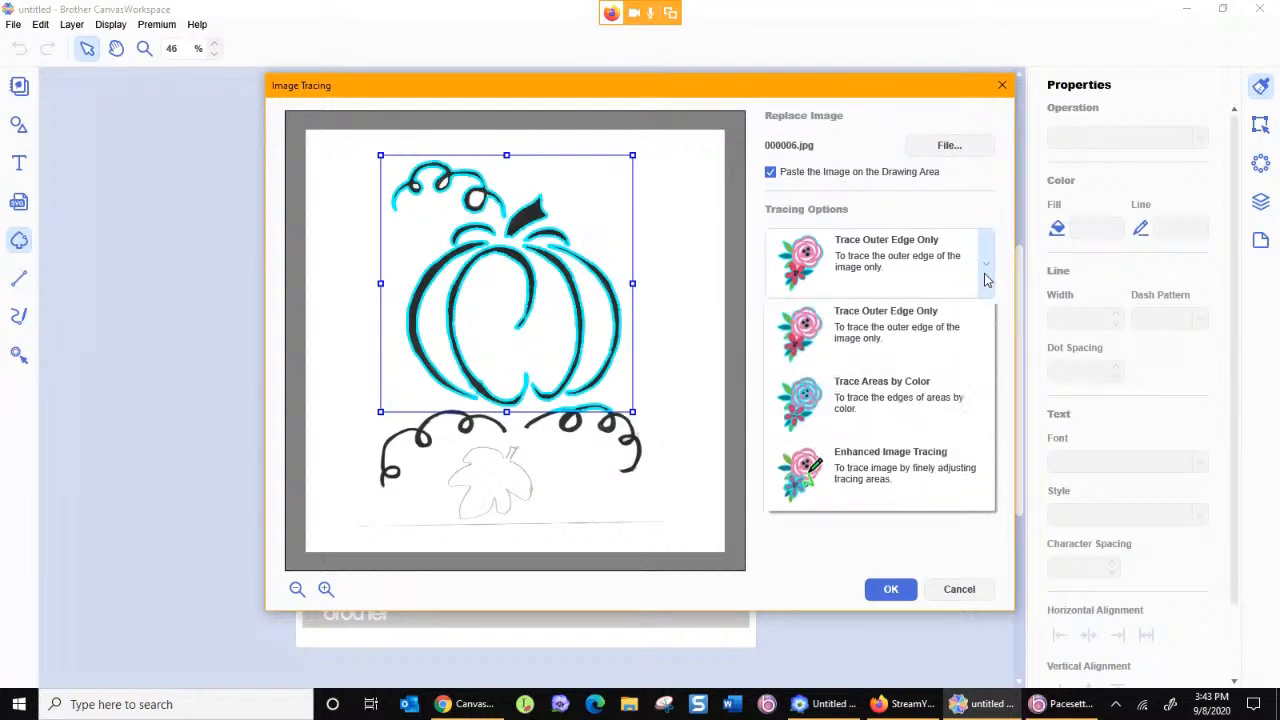
{"action": "left_click", "coordinate": [917, 400]}
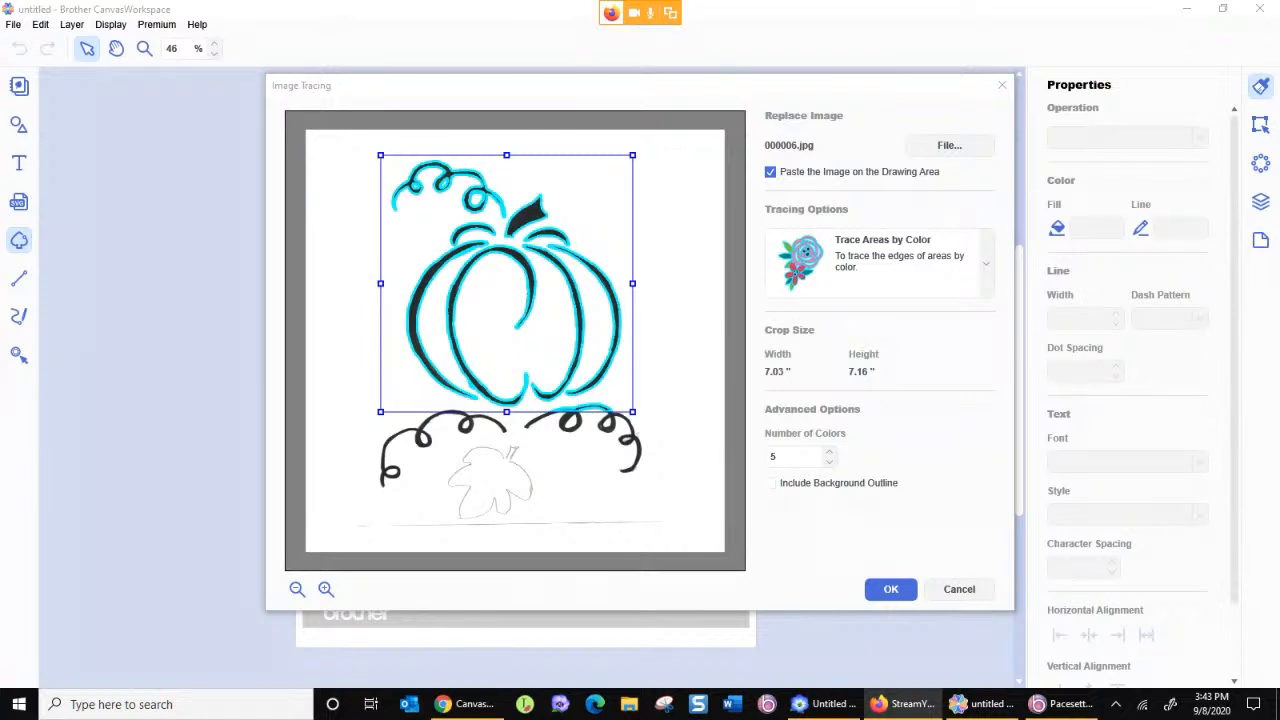
{"action": "left_click", "coordinate": [893, 591]}
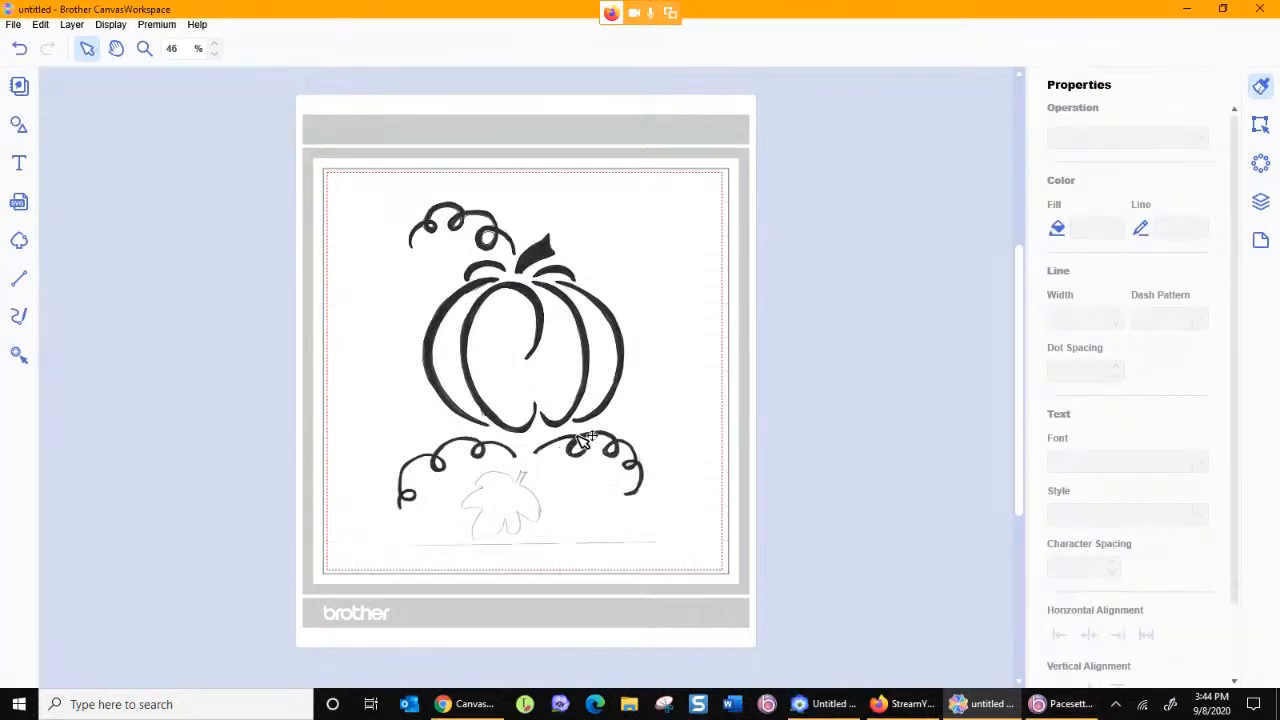
Step: Display the layer list and hide the scanned background image beneath the traced shapes
{"action": "left_click", "coordinate": [1261, 203]}
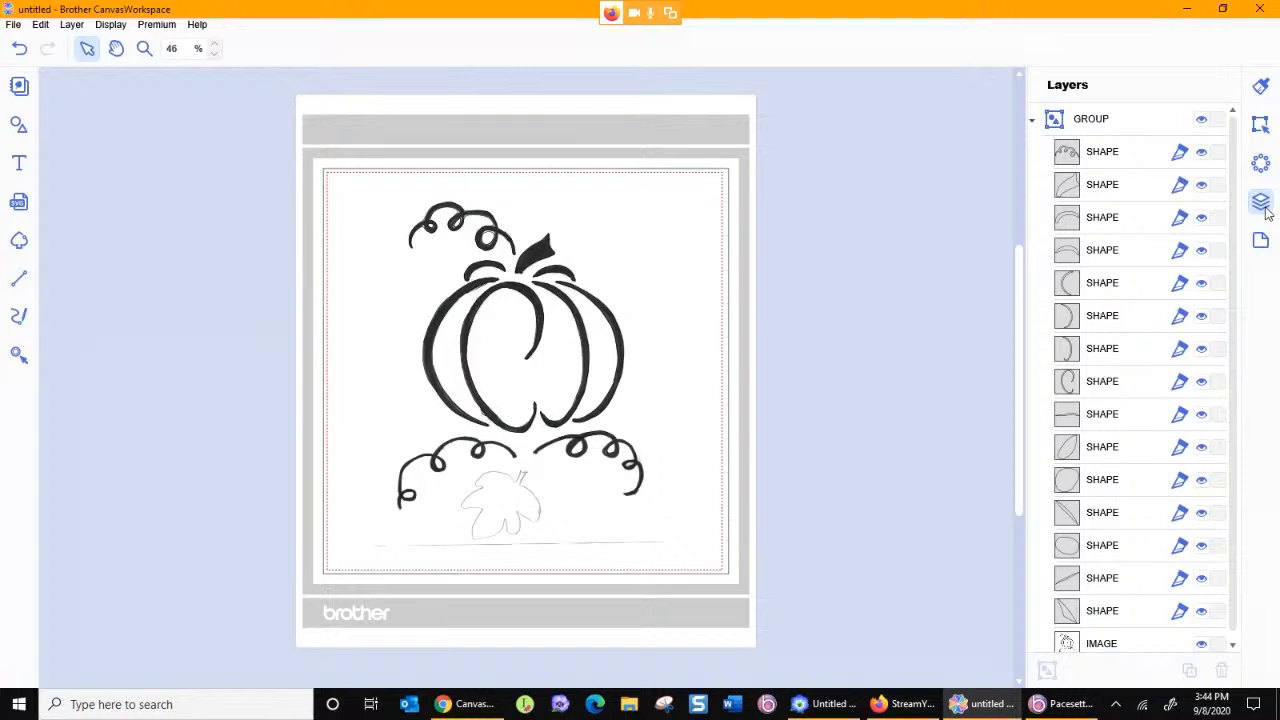
{"action": "scroll", "coordinate": [1226, 435], "scroll_direction": "down", "scroll_amount": 1}
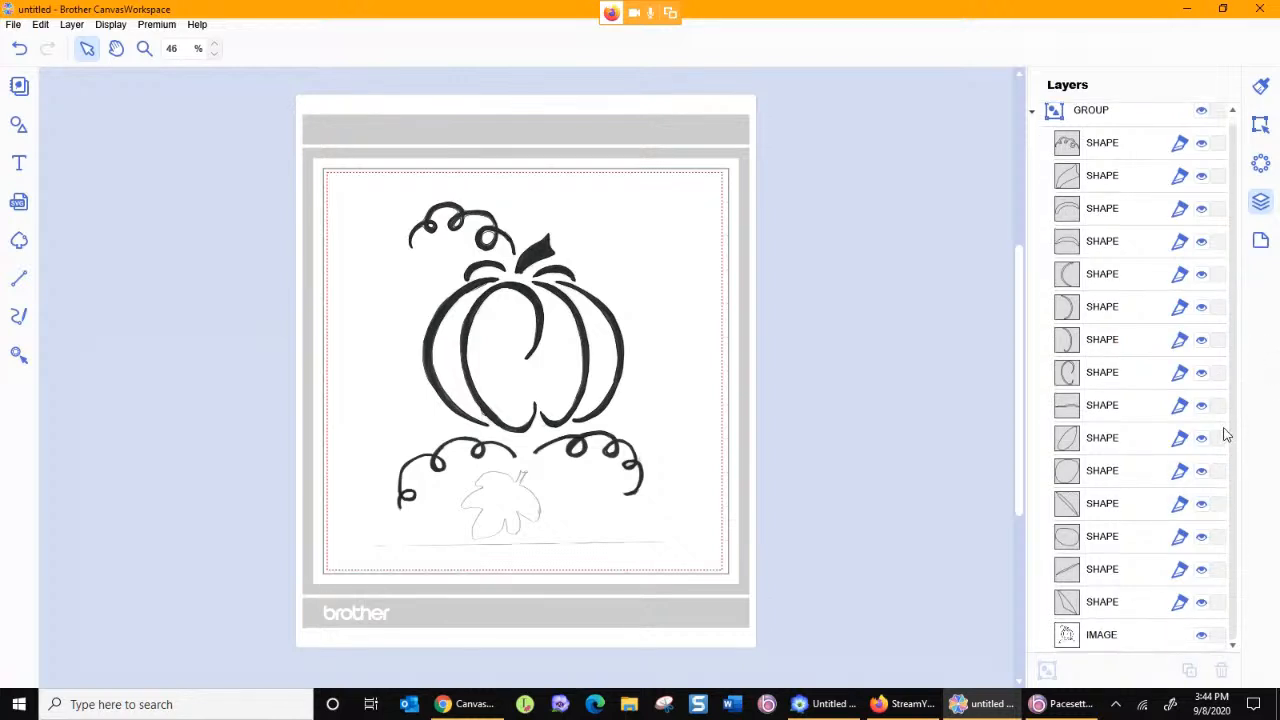
{"action": "left_click", "coordinate": [1260, 200]}
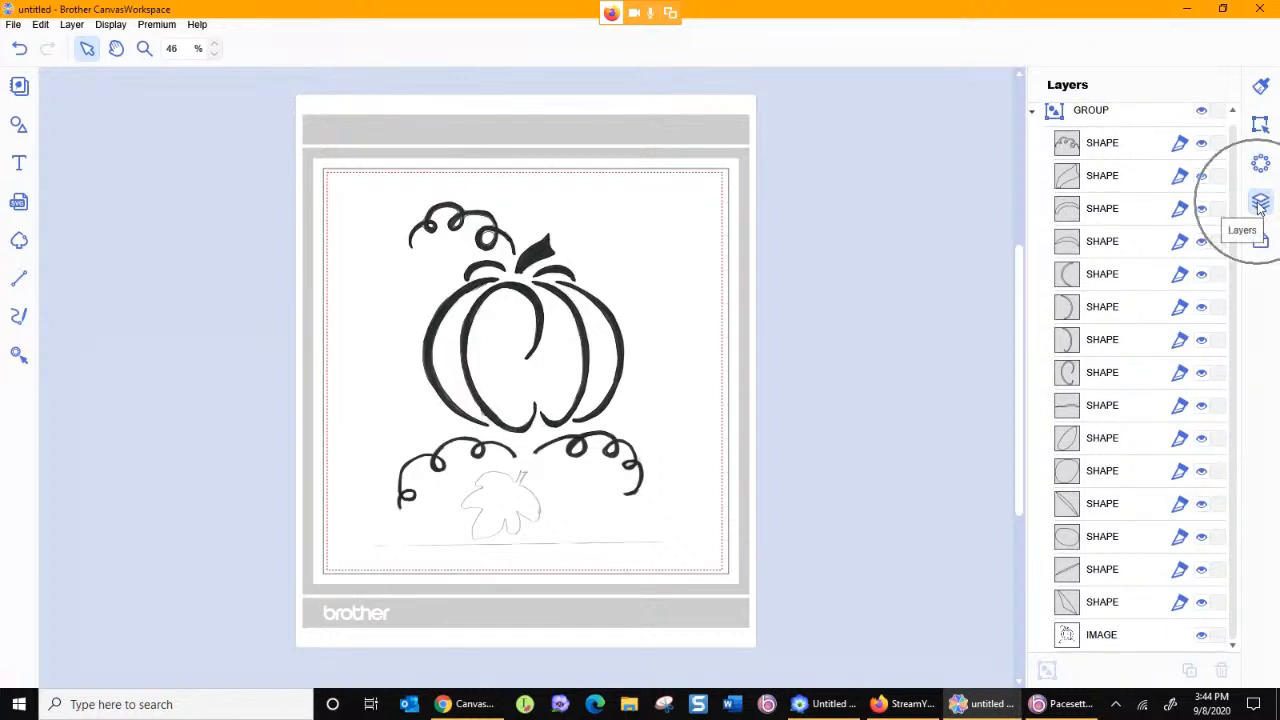
{"action": "left_click", "coordinate": [1202, 636]}
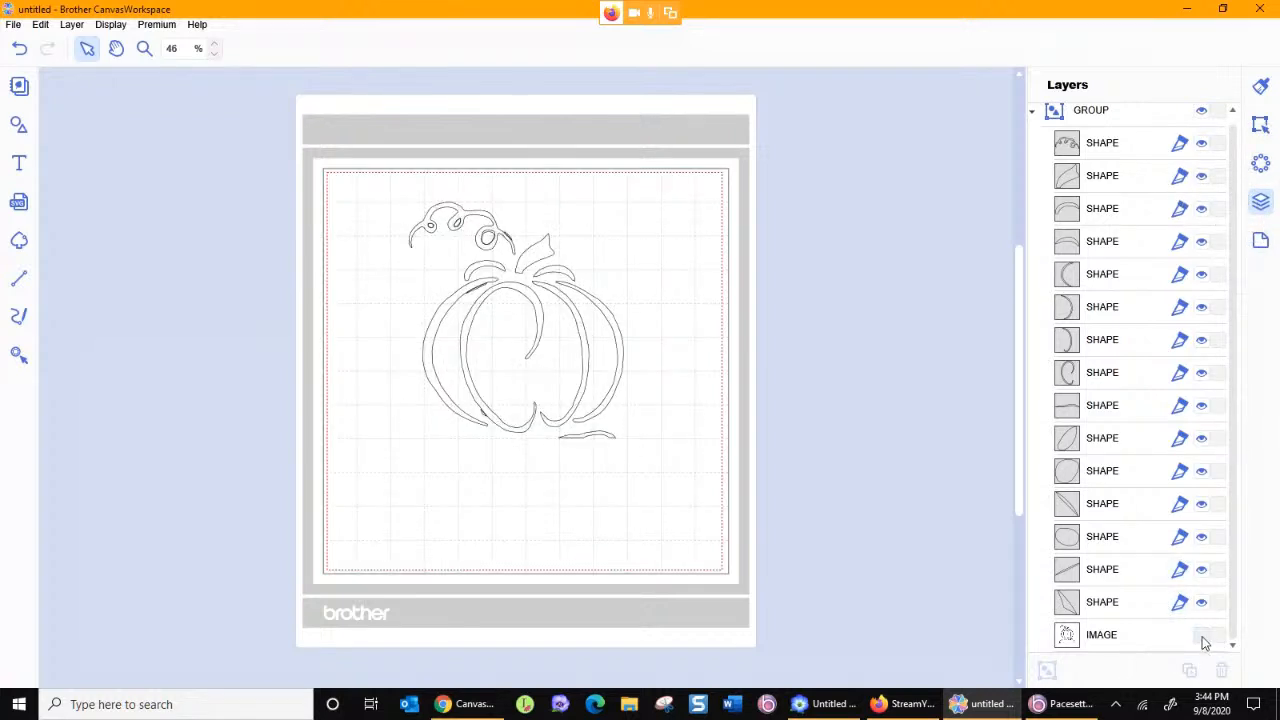
Step: Ungroup the traced pumpkin so that its shapes can be selected individually
{"action": "left_click", "coordinate": [143, 50]}
{"action": "left_click_drag", "start_coordinate": [389, 349], "coordinate": [667, 504]}
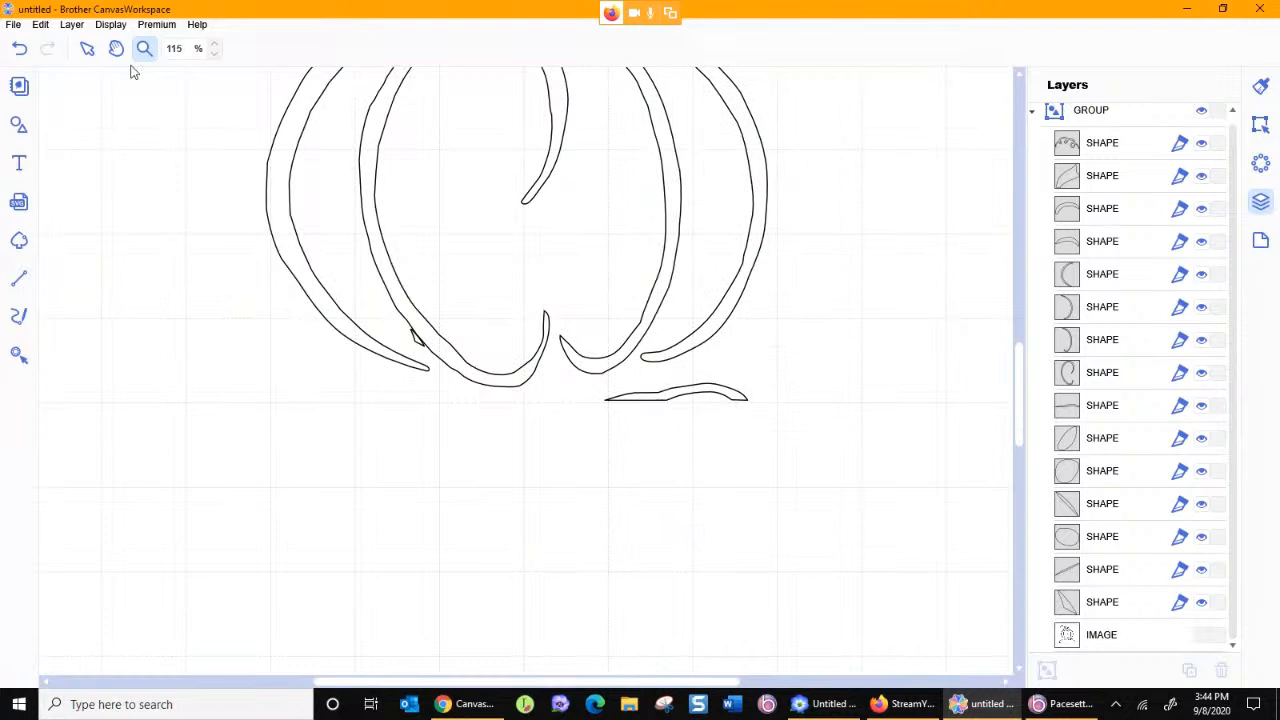
{"action": "left_click", "coordinate": [88, 50]}
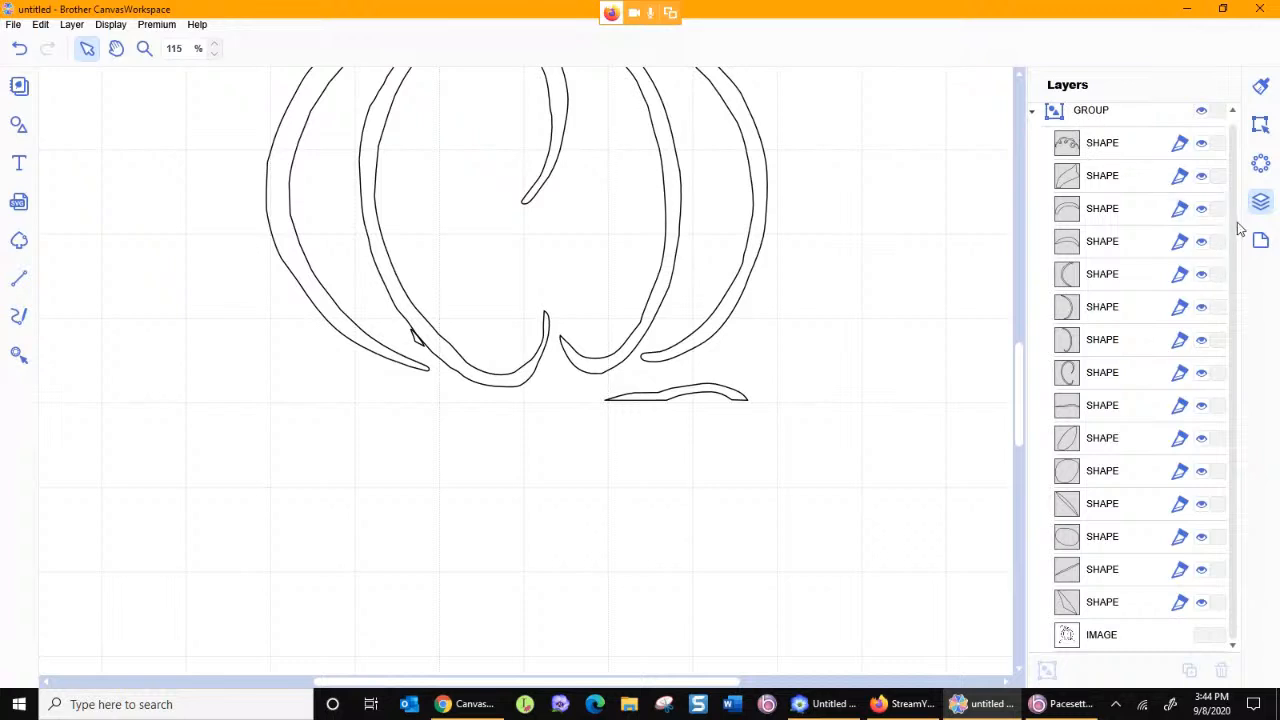
{"action": "scroll", "coordinate": [1228, 210], "scroll_direction": "up", "scroll_amount": 1}
{"action": "left_click", "coordinate": [1060, 121]}
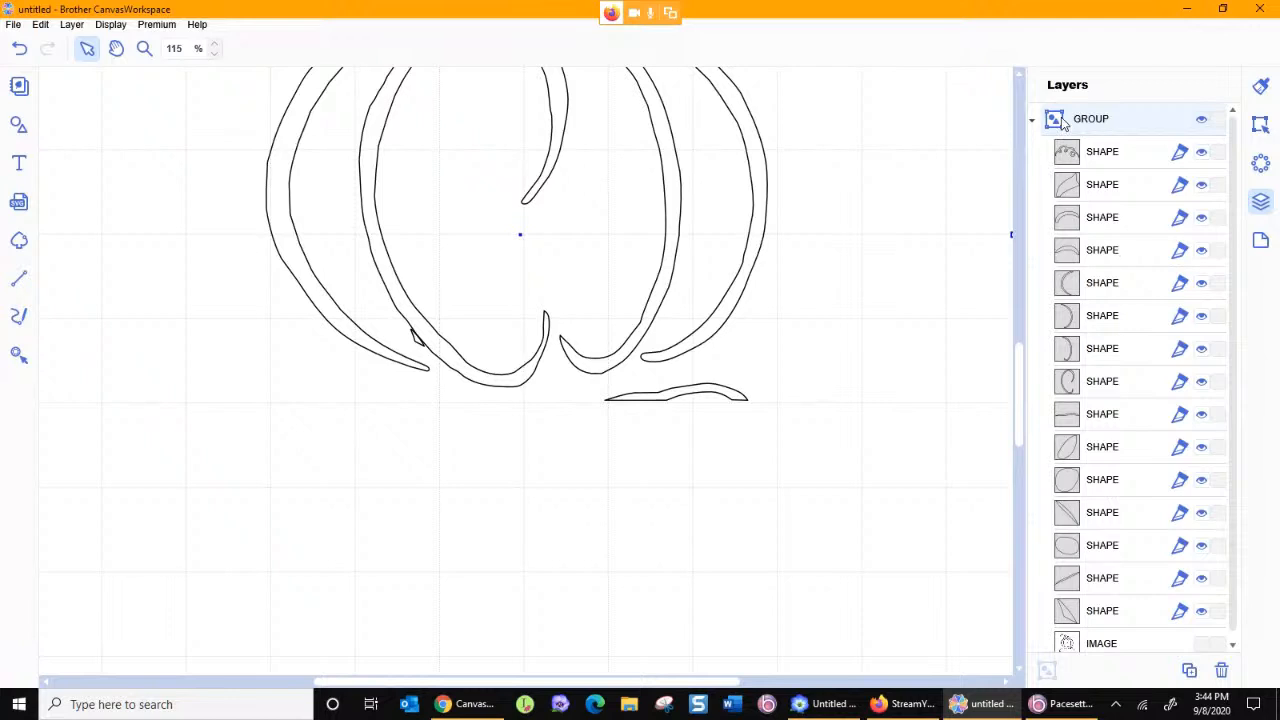
{"action": "right_click", "coordinate": [1061, 117]}
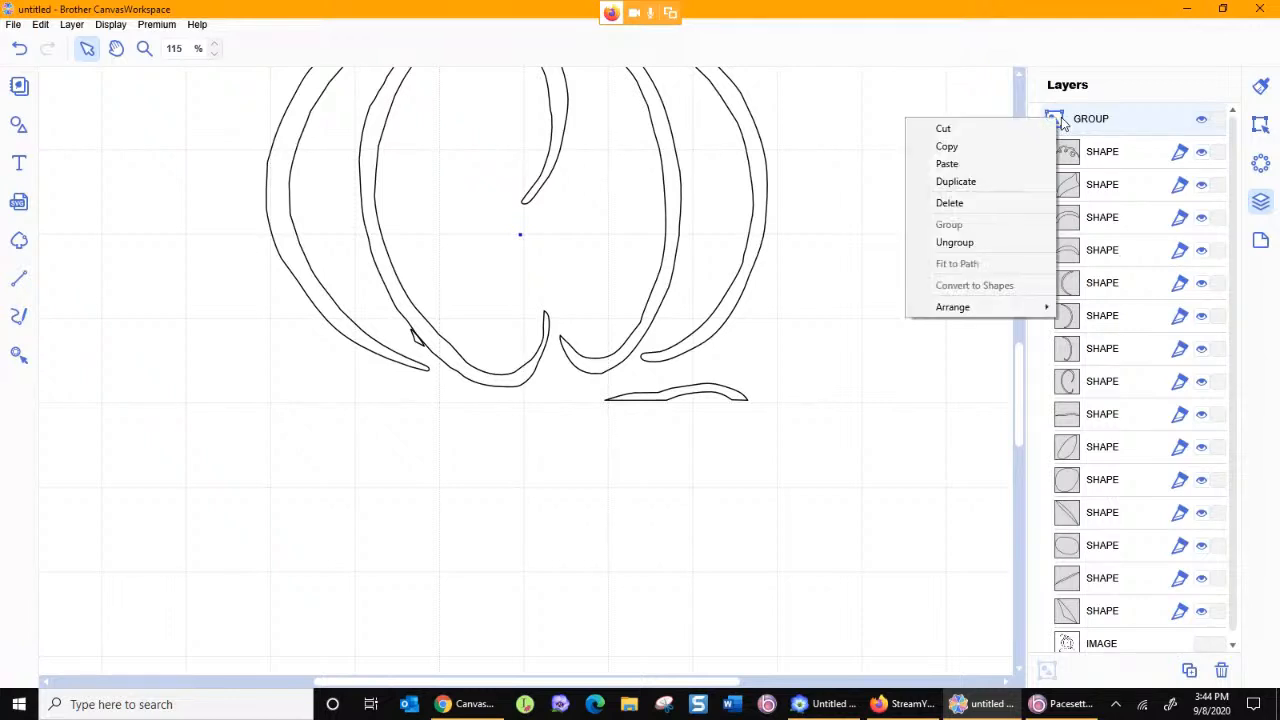
{"action": "left_click", "coordinate": [1007, 245]}
{"action": "left_click", "coordinate": [891, 320]}
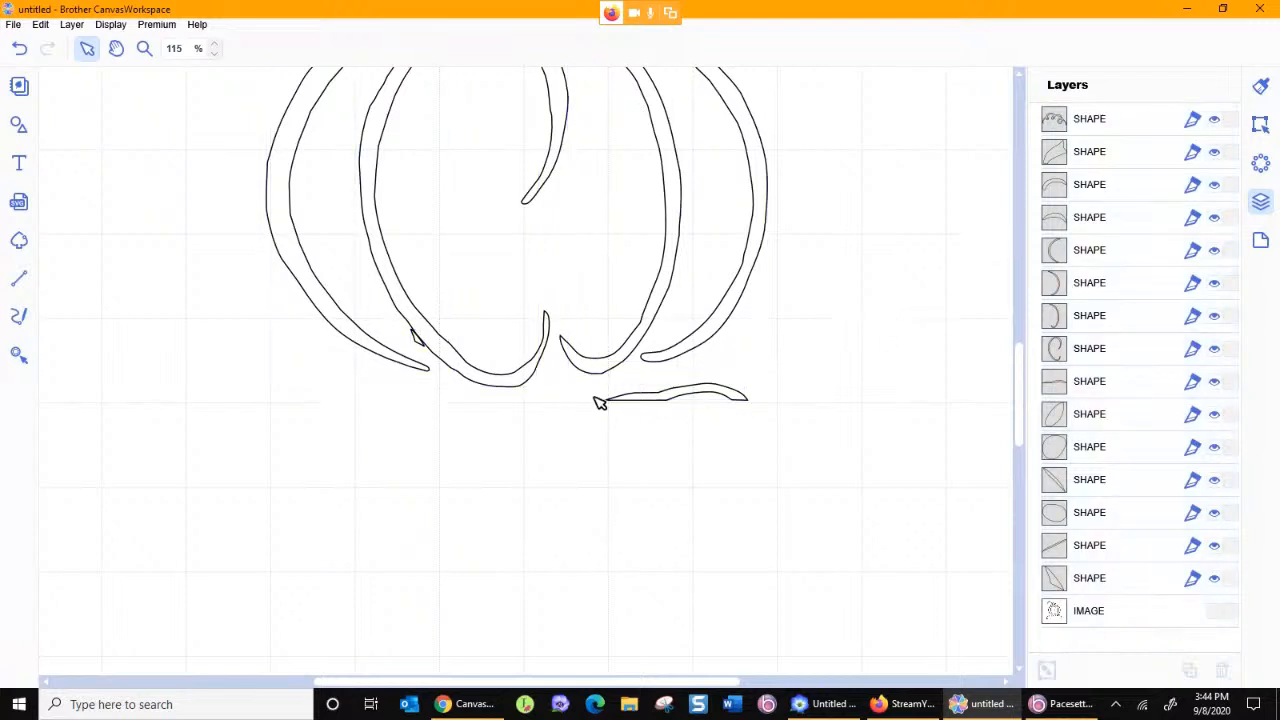
Step: Delete the stray vine fragment below the pumpkin and the two small slivers along its ribs
{"action": "left_click", "coordinate": [668, 400]}
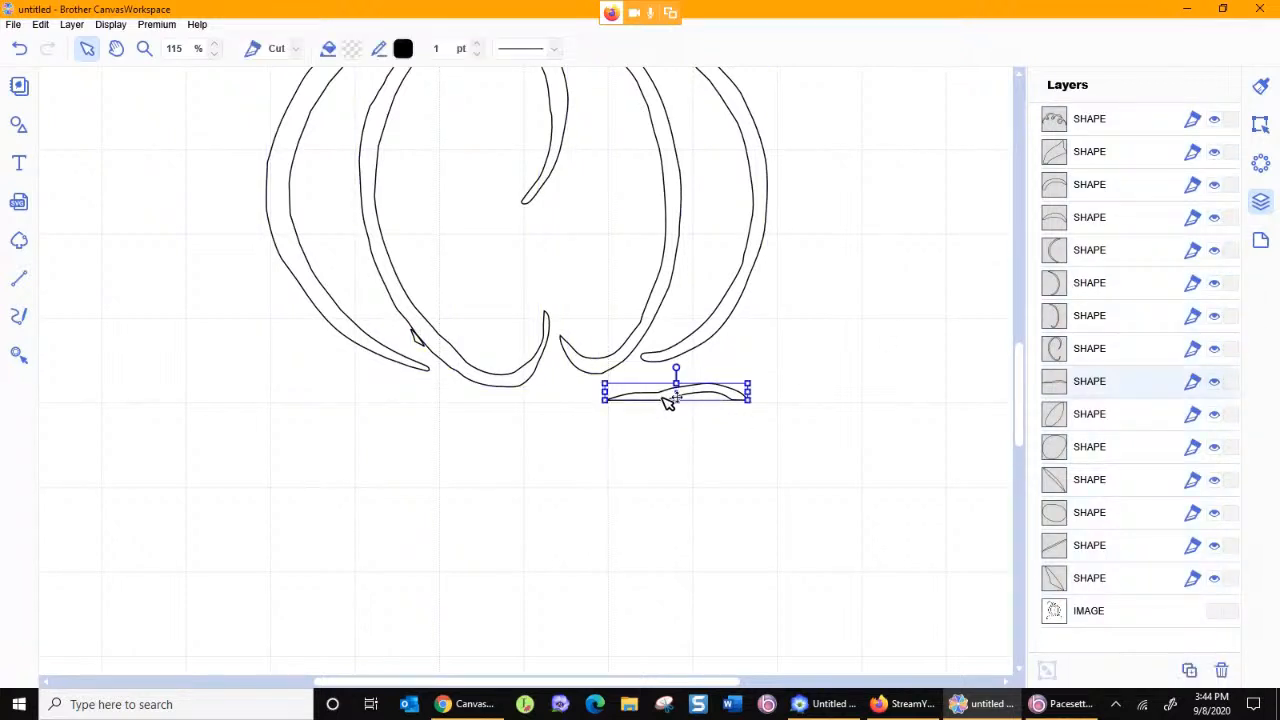
{"action": "key", "text": "Delete"}
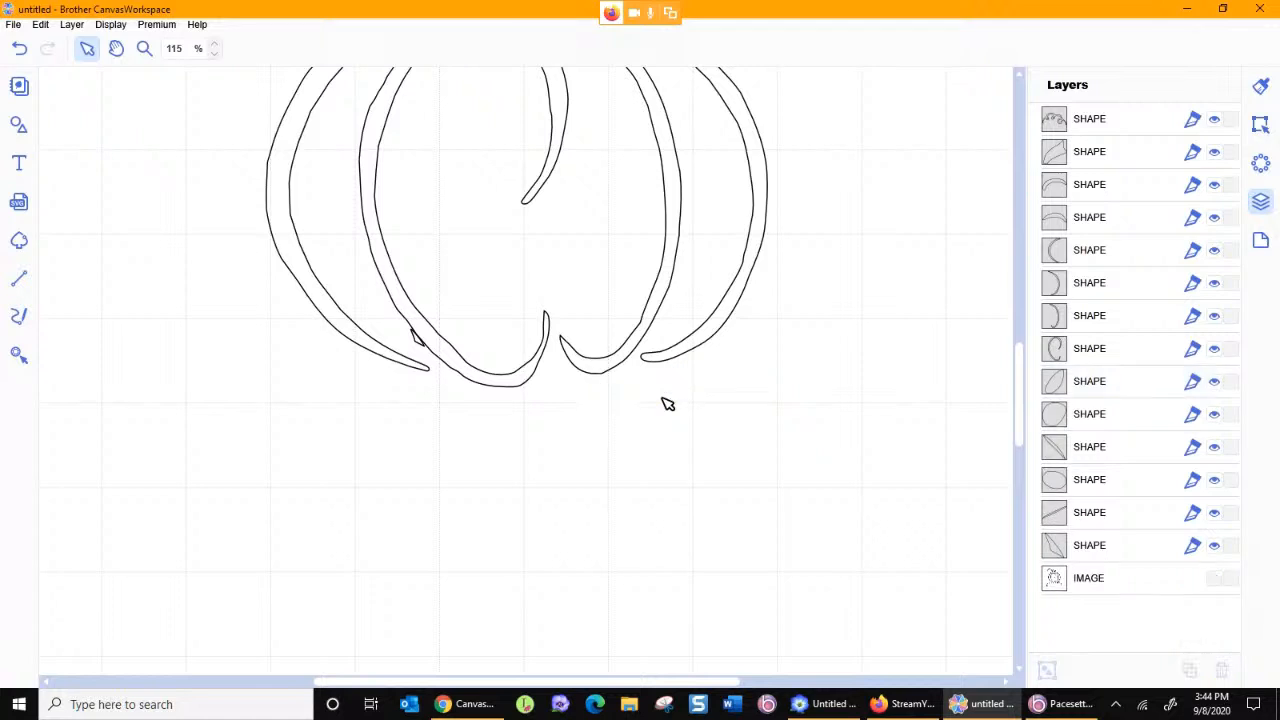
{"action": "left_click", "coordinate": [418, 340]}
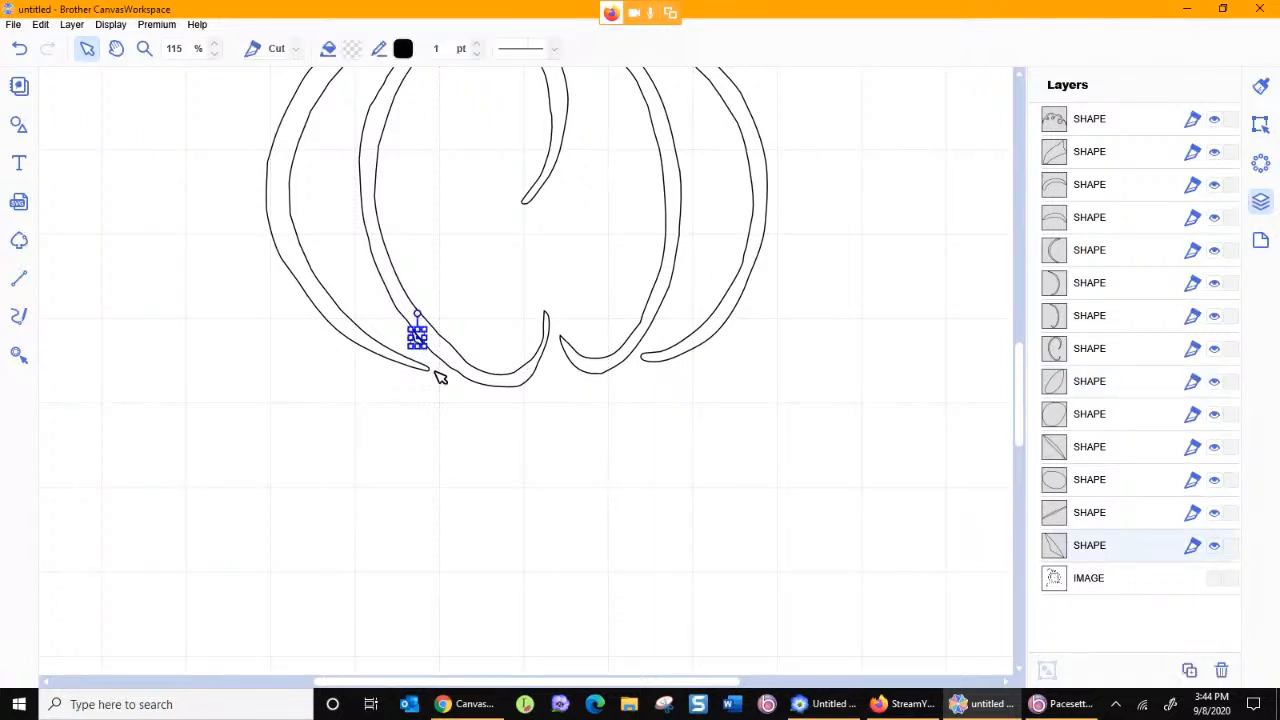
{"action": "key", "text": "Delete"}
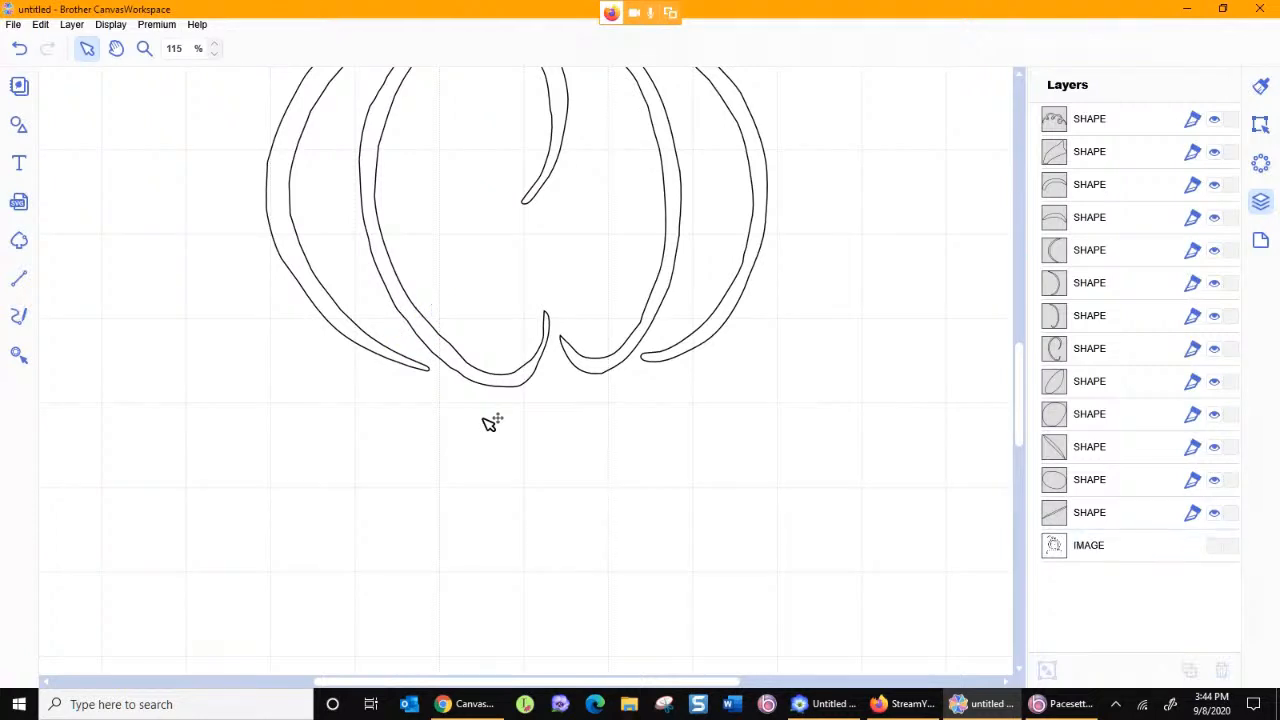
{"action": "scroll", "coordinate": [491, 423], "scroll_direction": "up", "scroll_amount": 5}
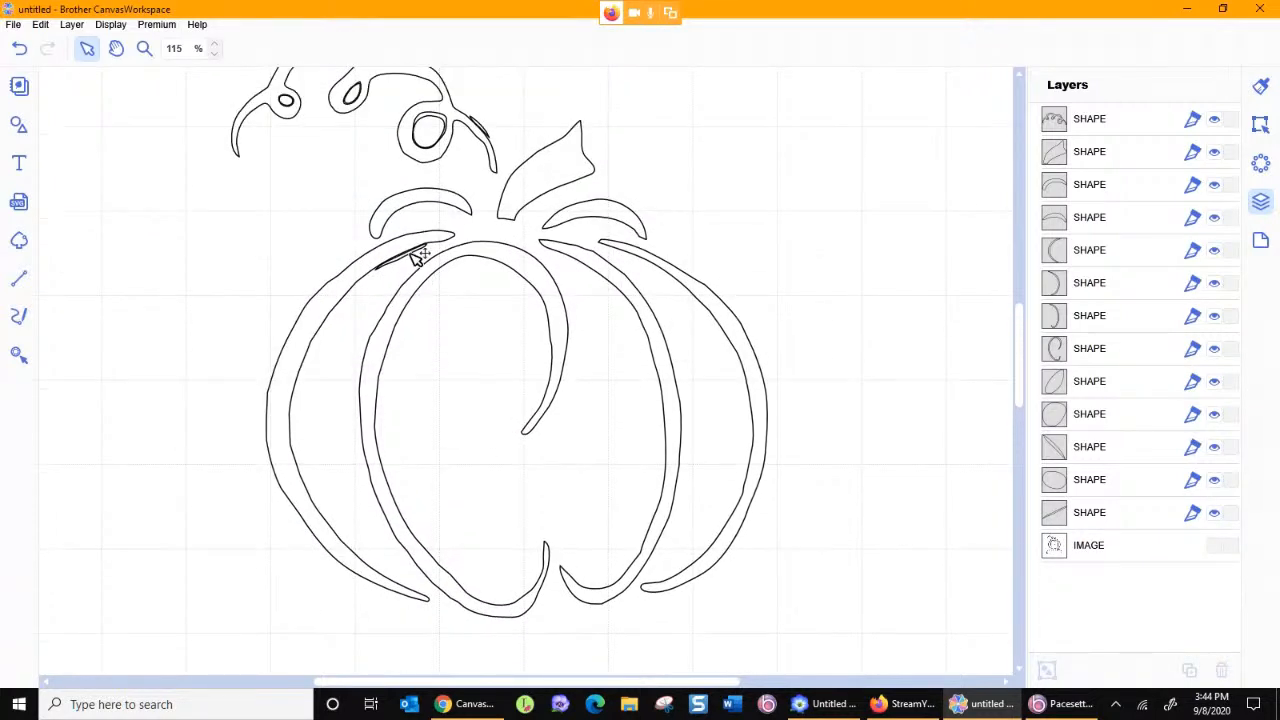
{"action": "left_click", "coordinate": [418, 258]}
{"action": "key", "text": "Delete"}
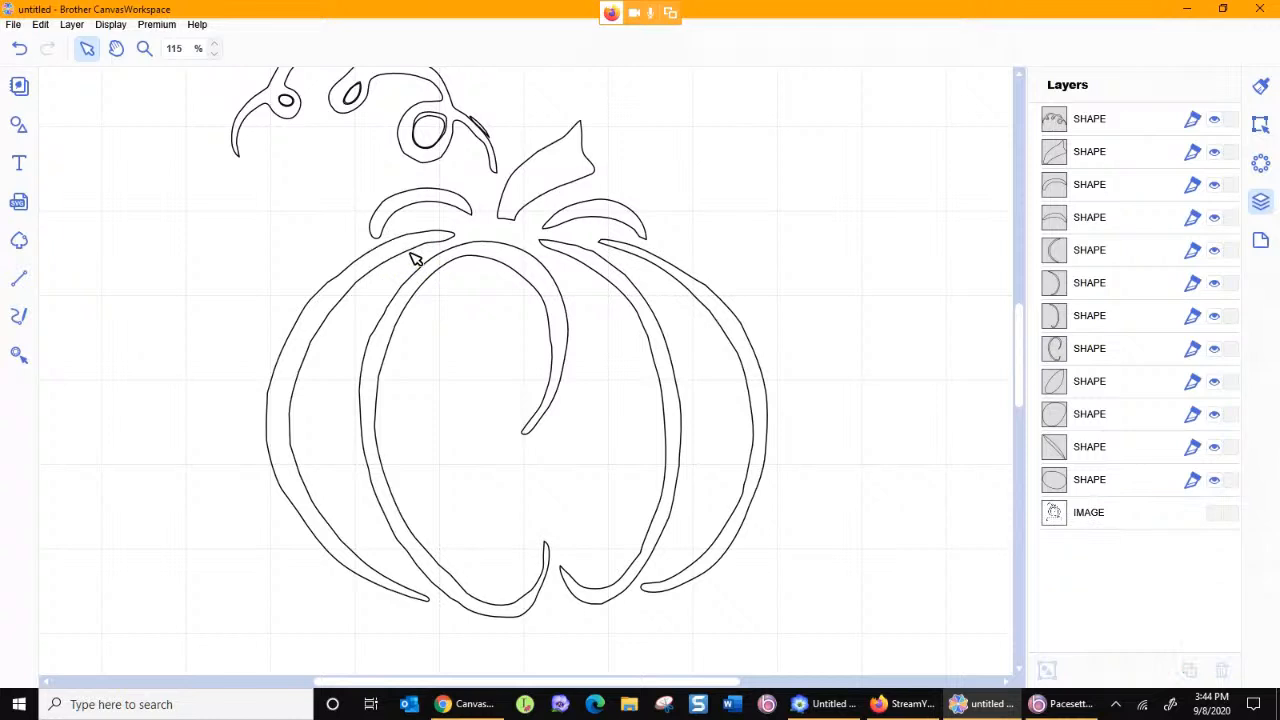
Step: Delete the stray sliver on the vine and the extra shapes inside its three loops
{"action": "left_click", "coordinate": [484, 125]}
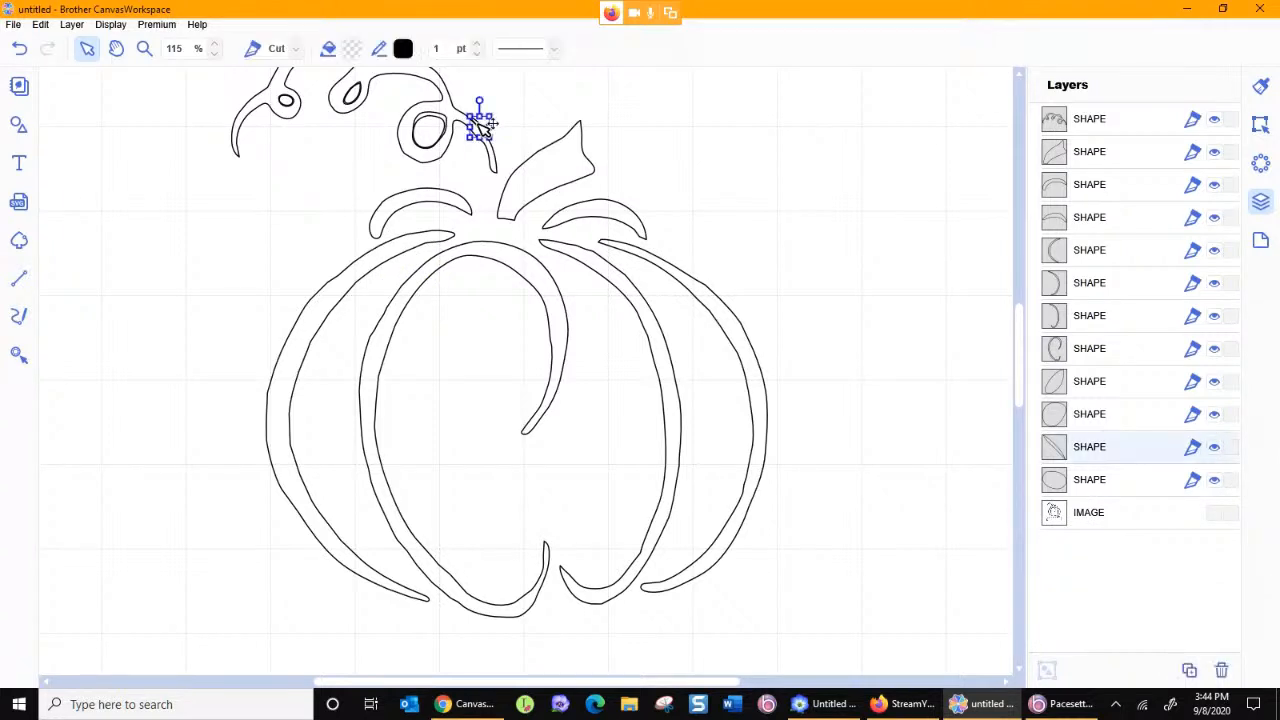
{"action": "key", "text": "Delete"}
{"action": "left_click", "coordinate": [431, 128]}
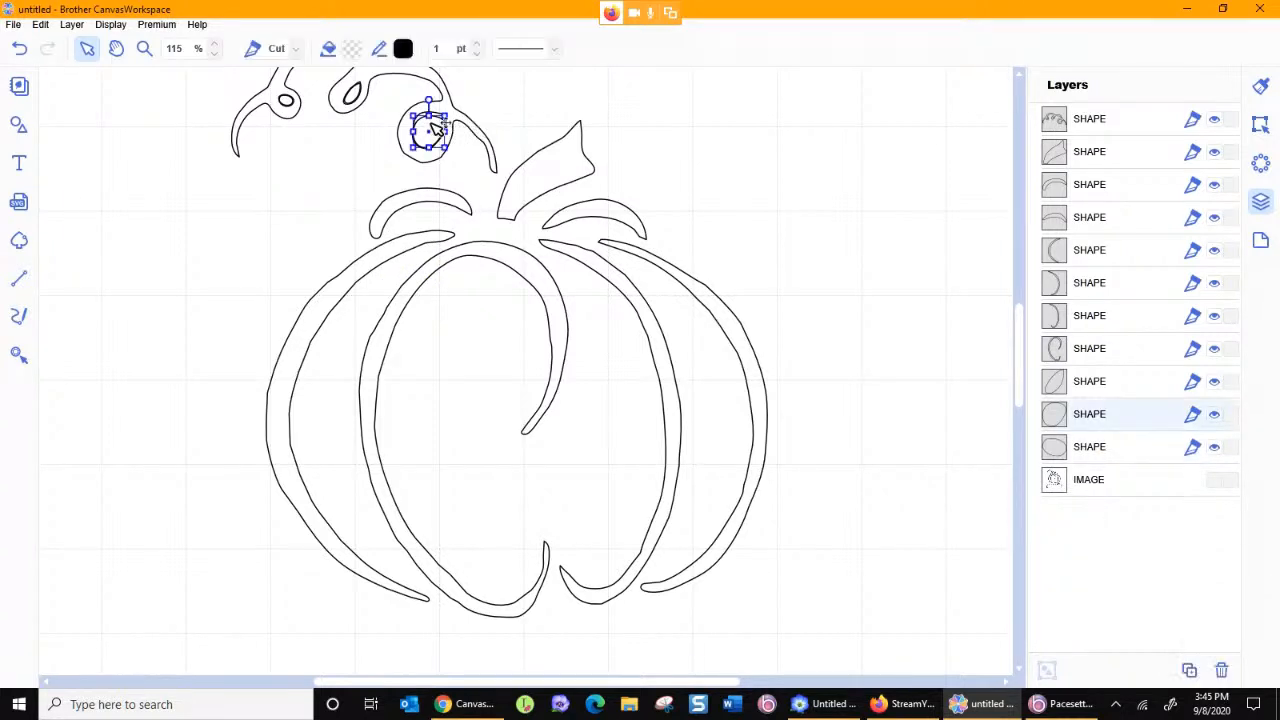
{"action": "key", "text": "Delete"}
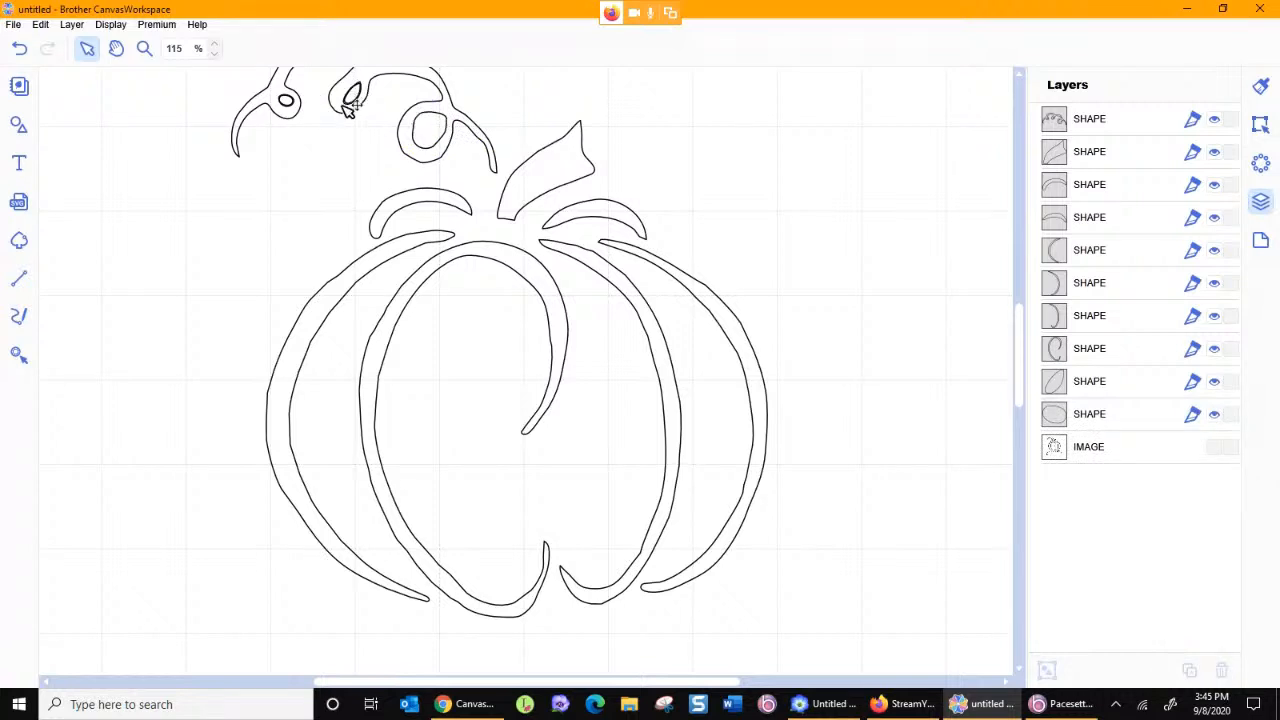
{"action": "scroll", "coordinate": [578, 120], "scroll_direction": "up", "scroll_amount": 1}
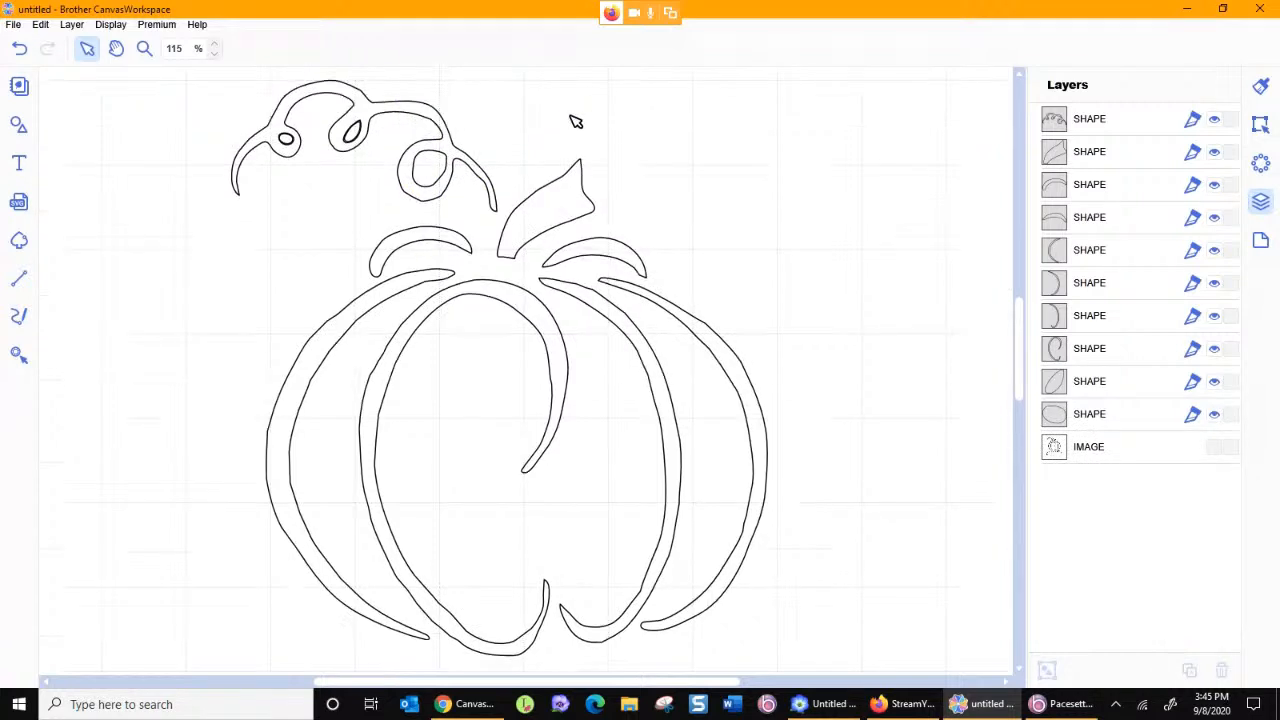
{"action": "left_click", "coordinate": [357, 137]}
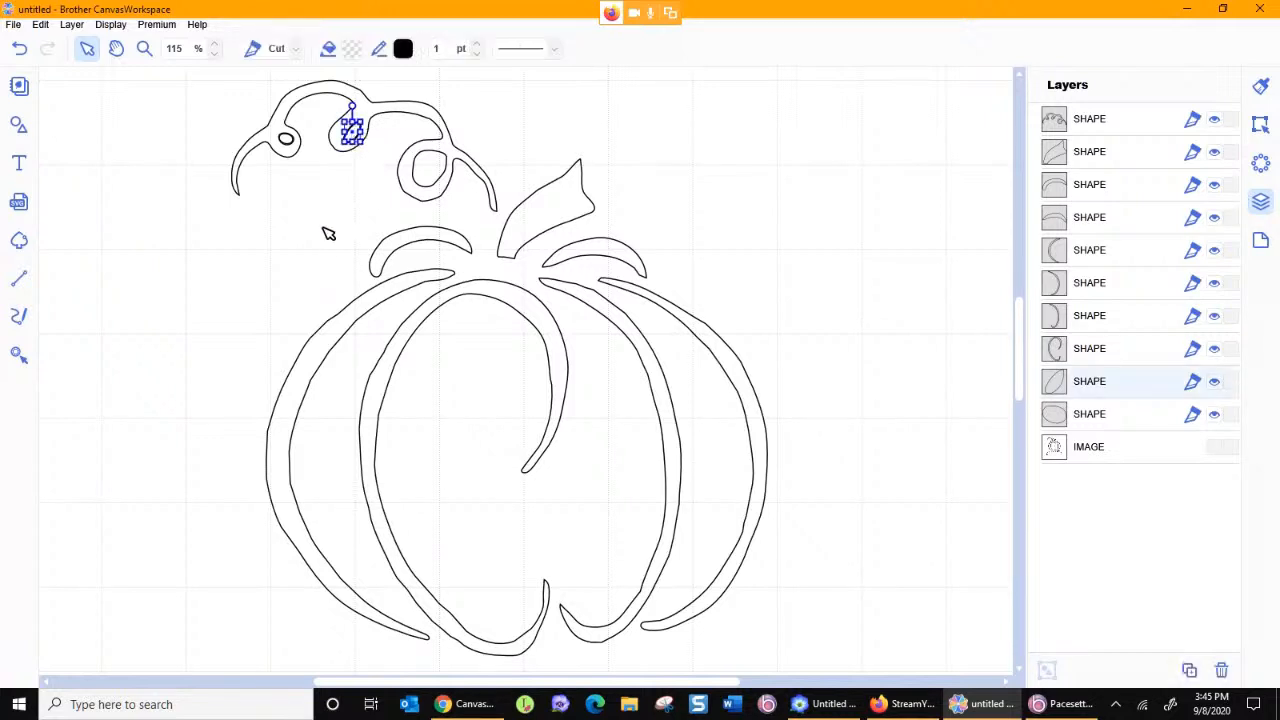
{"action": "key", "text": "Delete"}
{"action": "left_click", "coordinate": [288, 142]}
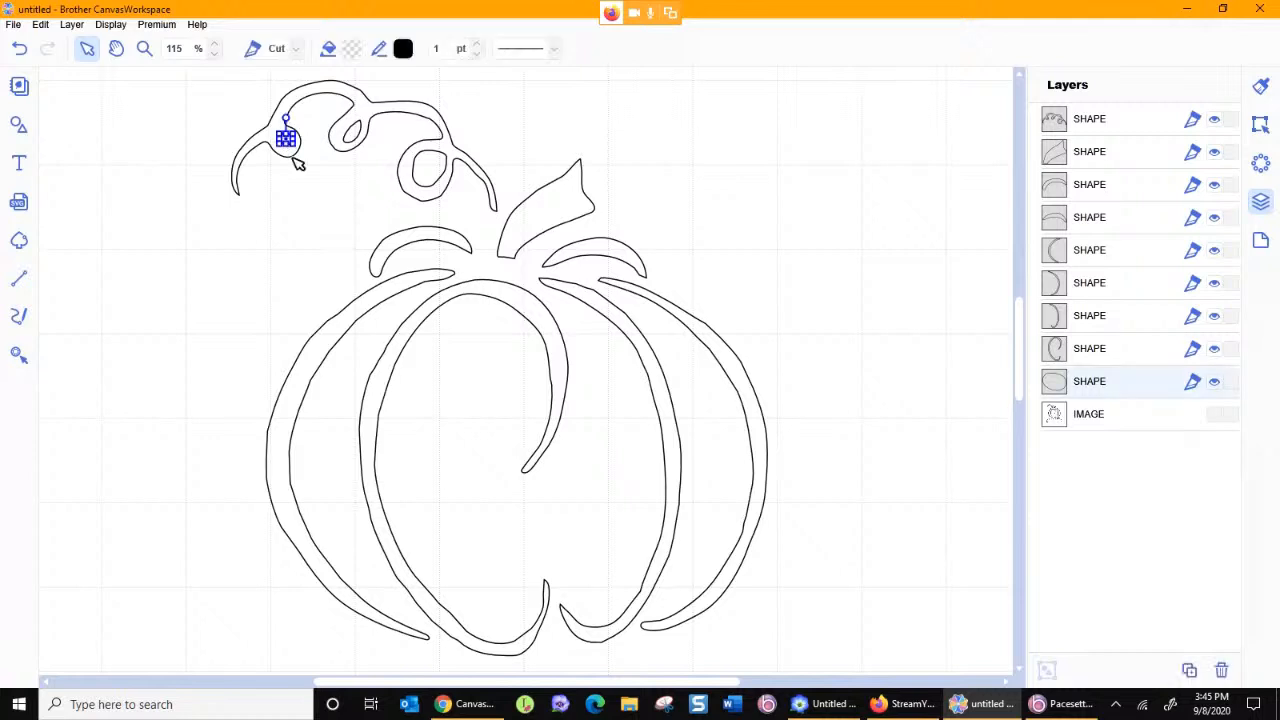
{"action": "key", "text": "Delete"}
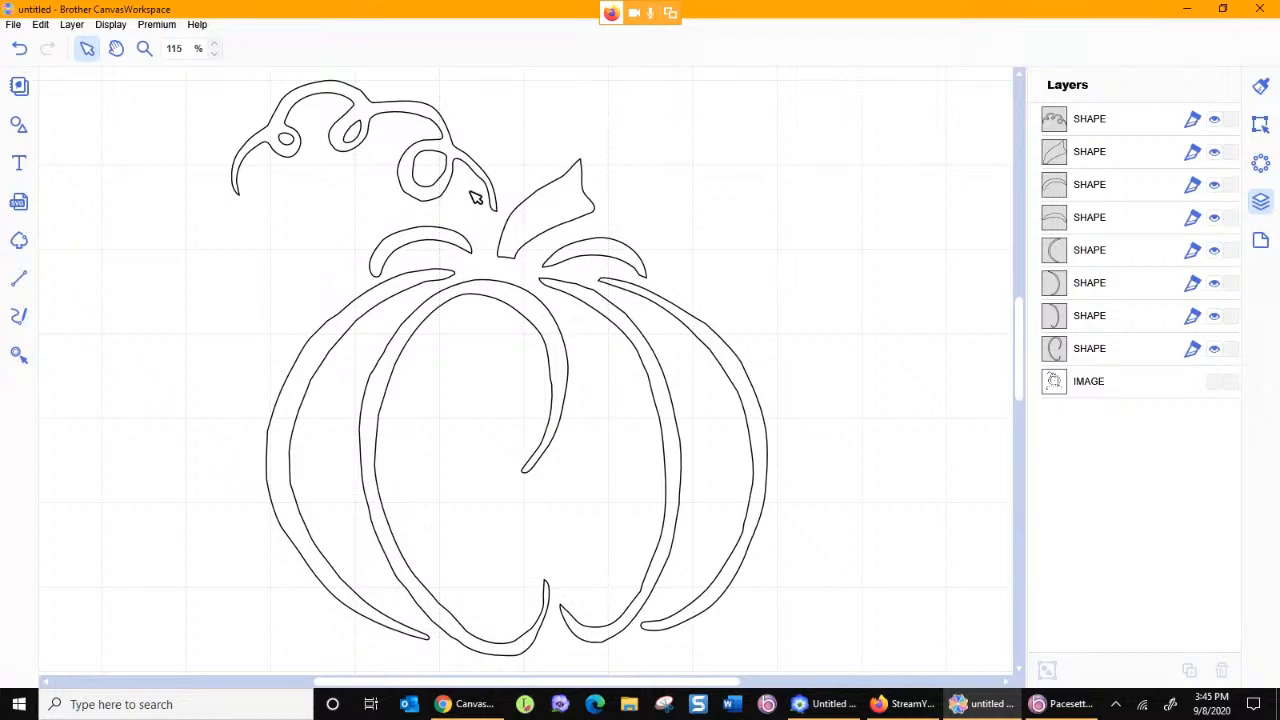
Step: Set the line color of the vine outline above the pumpkin to green
{"action": "left_click", "coordinate": [144, 48]}
{"action": "left_click_drag", "start_coordinate": [348, 117], "coordinate": [488, 242]}
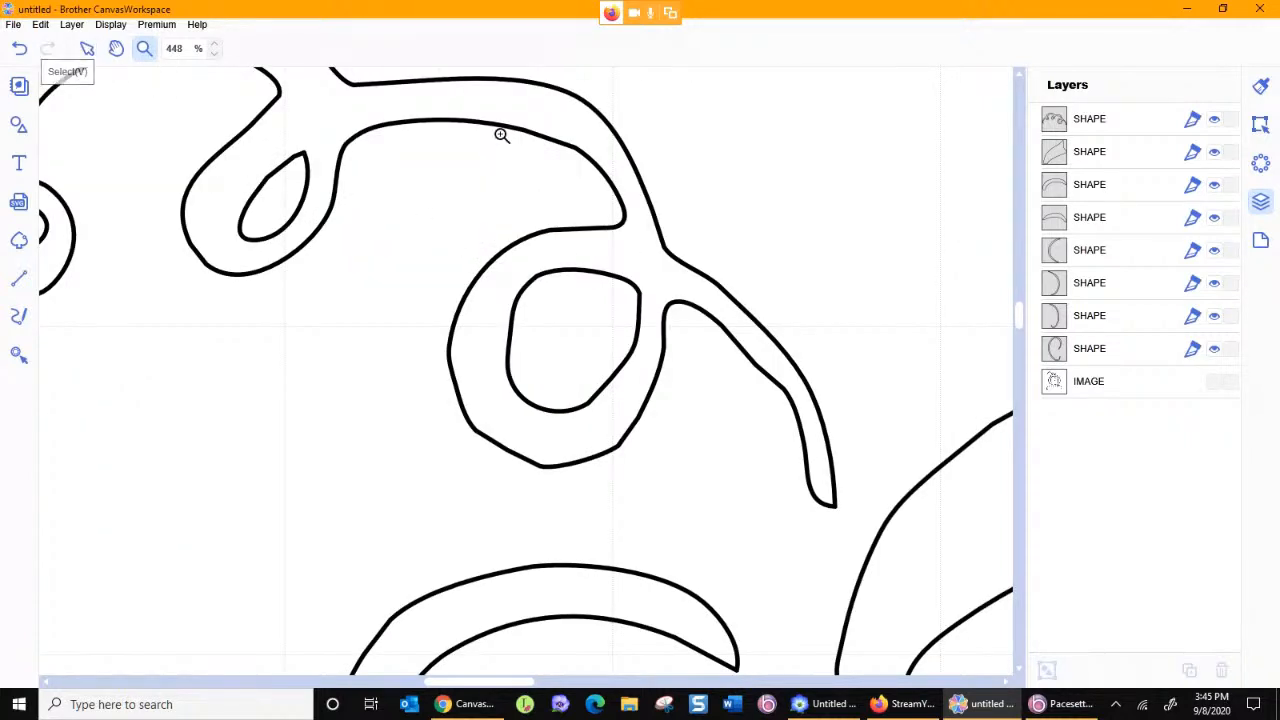
{"action": "left_click", "coordinate": [87, 48]}
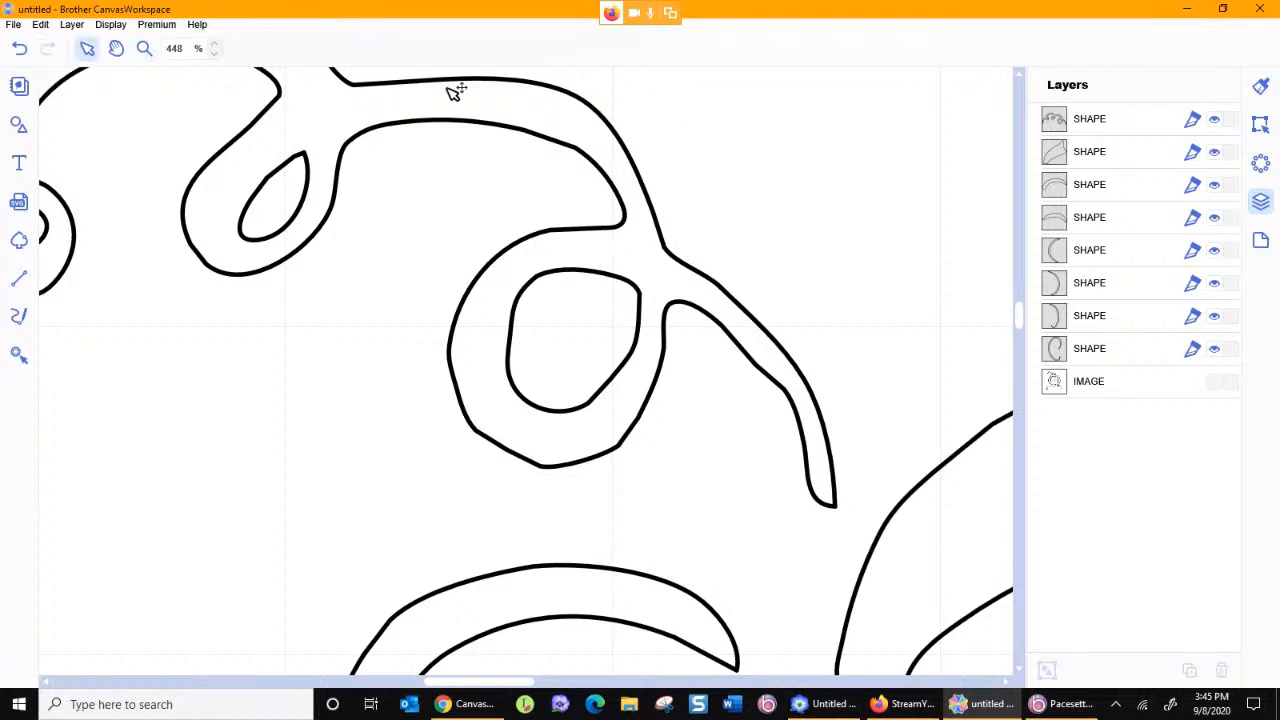
{"action": "left_click", "coordinate": [465, 83]}
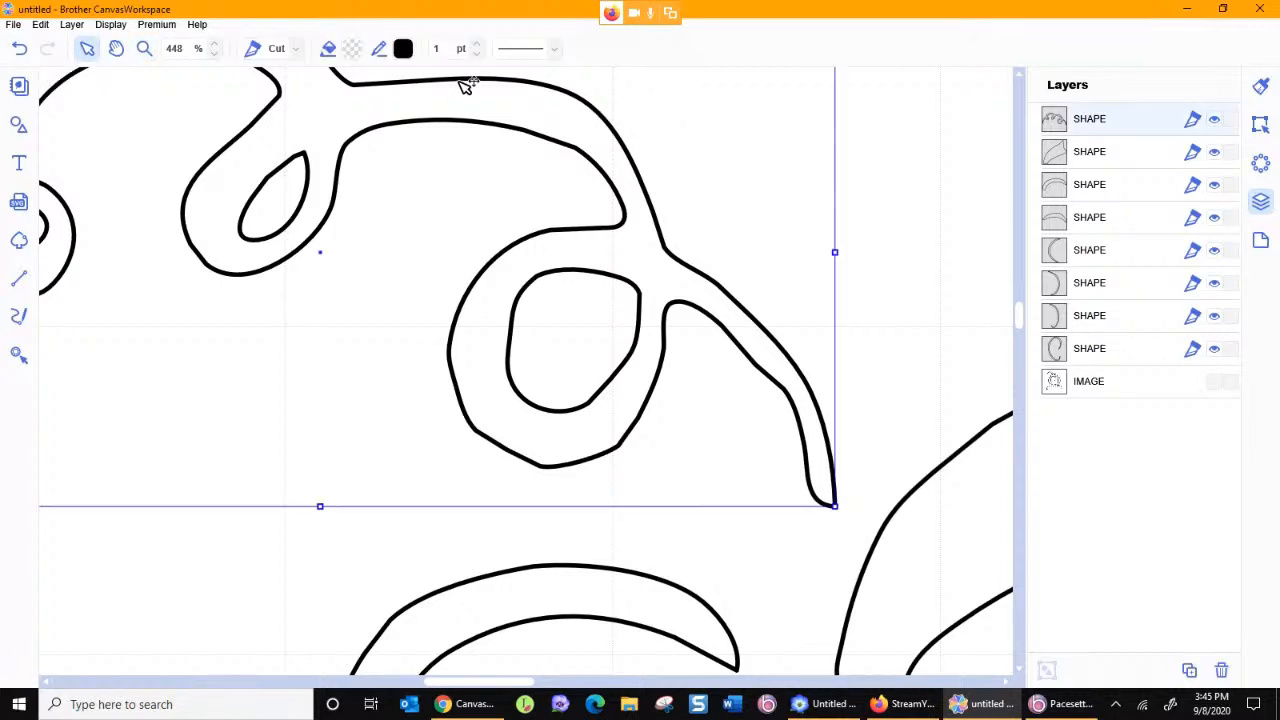
{"action": "left_click", "coordinate": [1261, 90]}
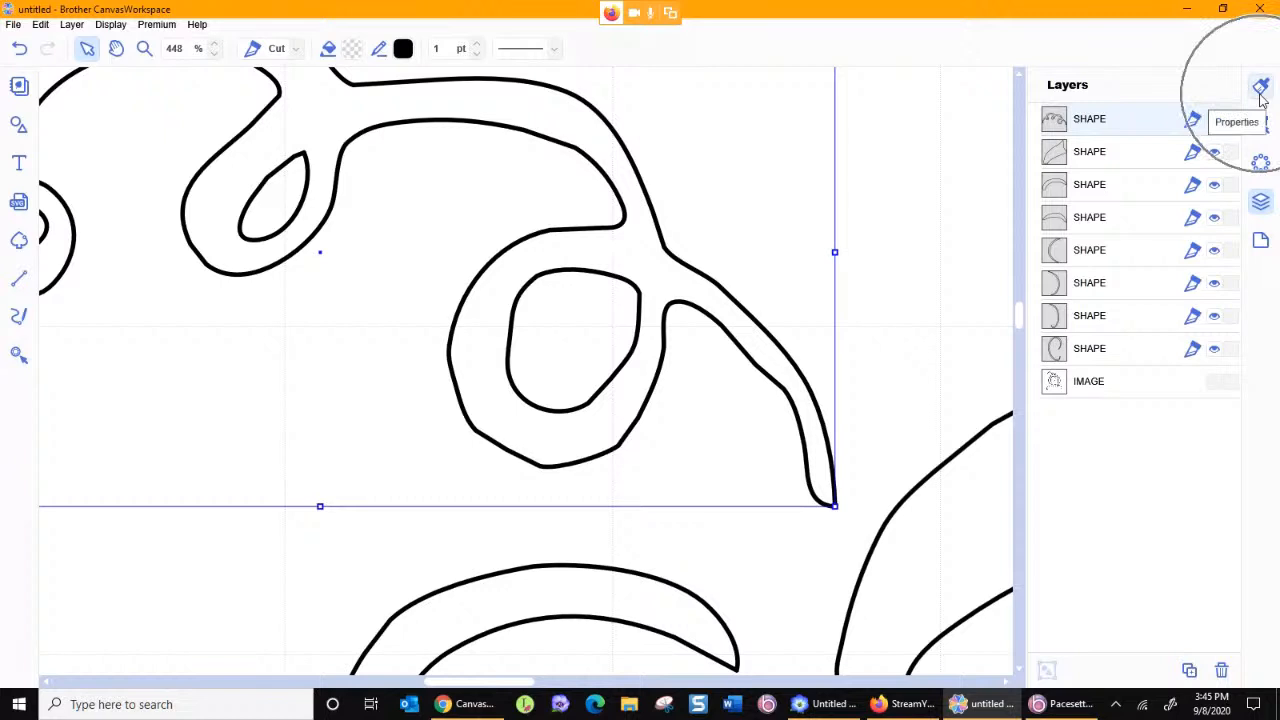
{"action": "left_click", "coordinate": [1186, 232]}
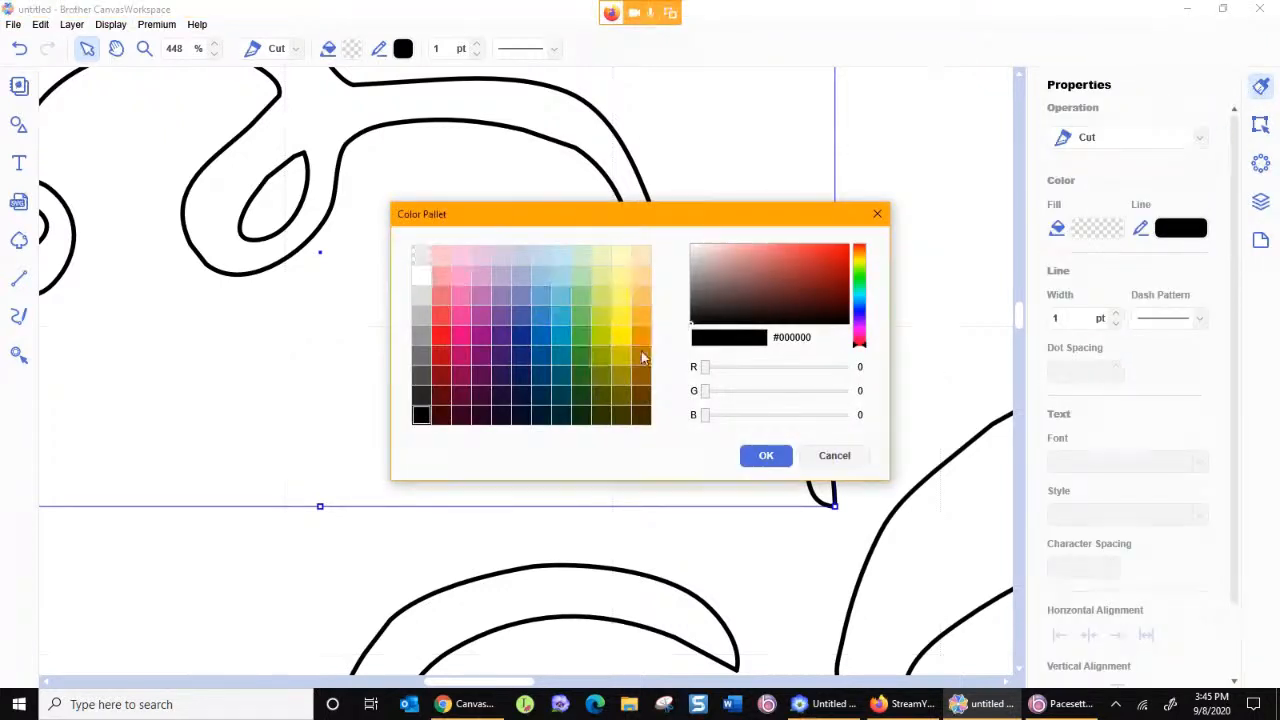
{"action": "left_click", "coordinate": [578, 336]}
{"action": "left_click", "coordinate": [750, 455]}
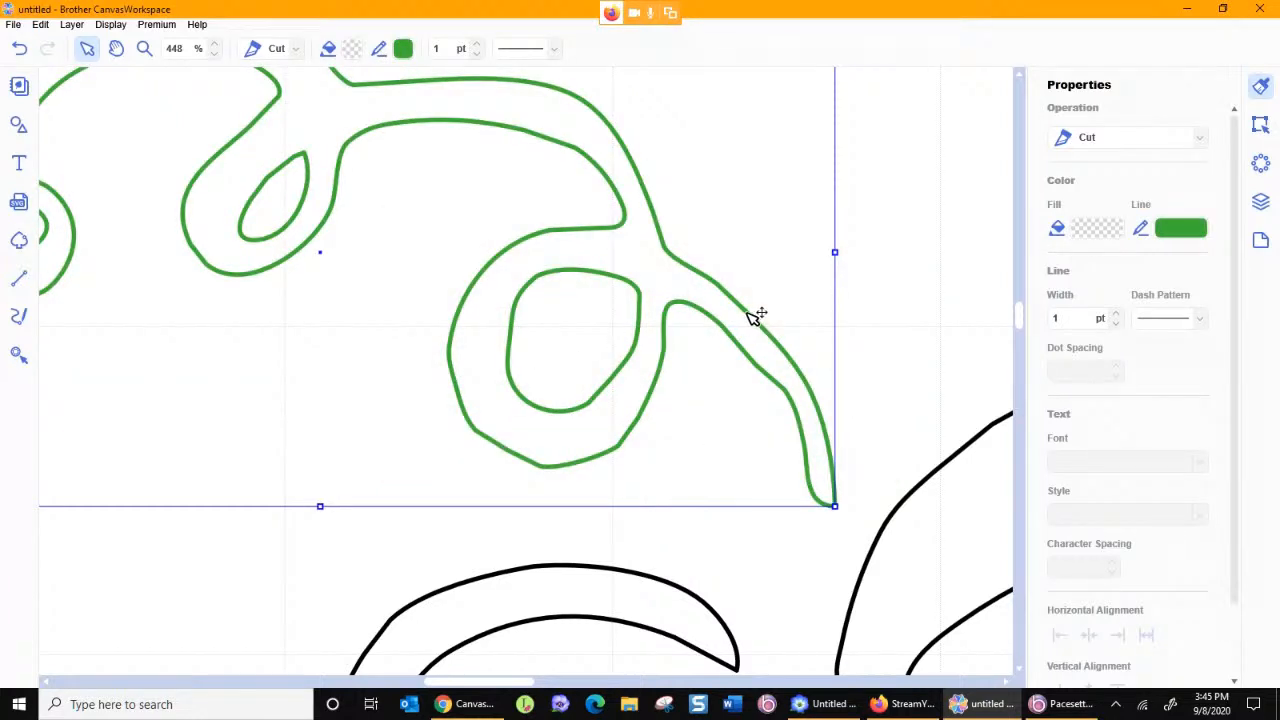
Step: Open the green vine outline for point editing and move the outer corner where the tail leaves the rightmost loop slightly inward
{"action": "double_click", "coordinate": [688, 263]}
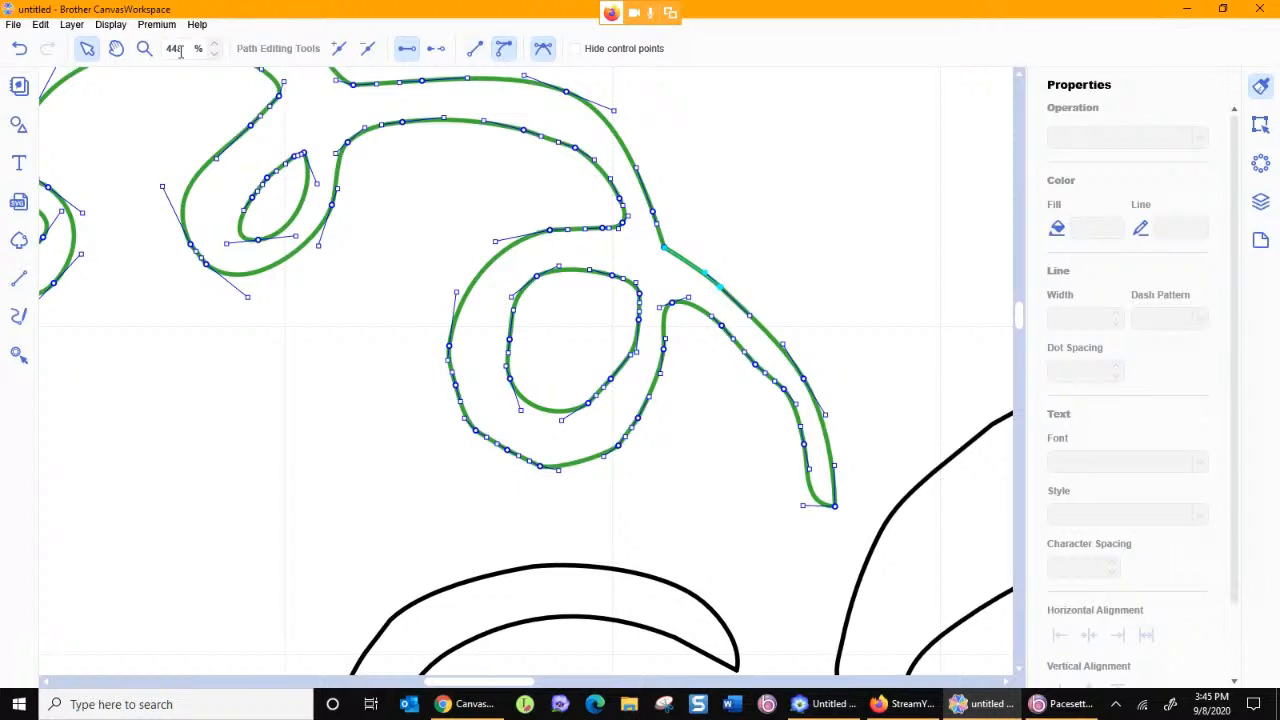
{"action": "left_click", "coordinate": [143, 49]}
{"action": "left_click_drag", "start_coordinate": [571, 194], "coordinate": [792, 352]}
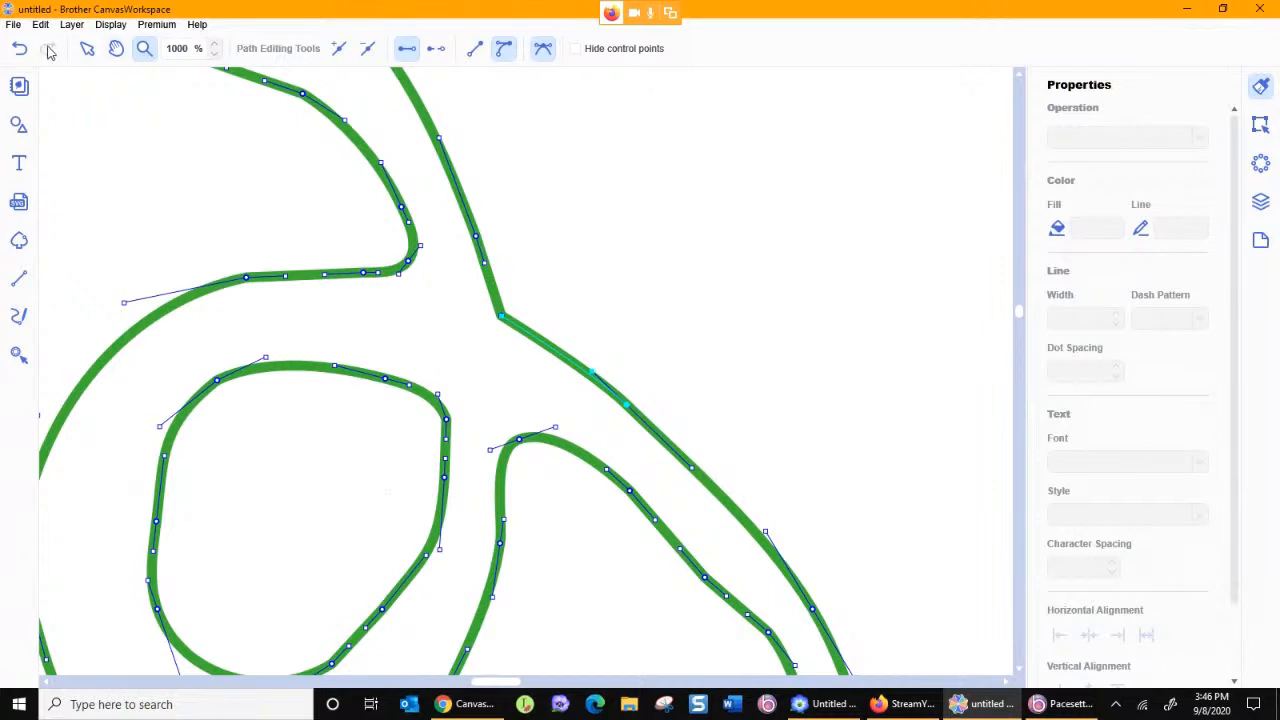
{"action": "left_click", "coordinate": [87, 48]}
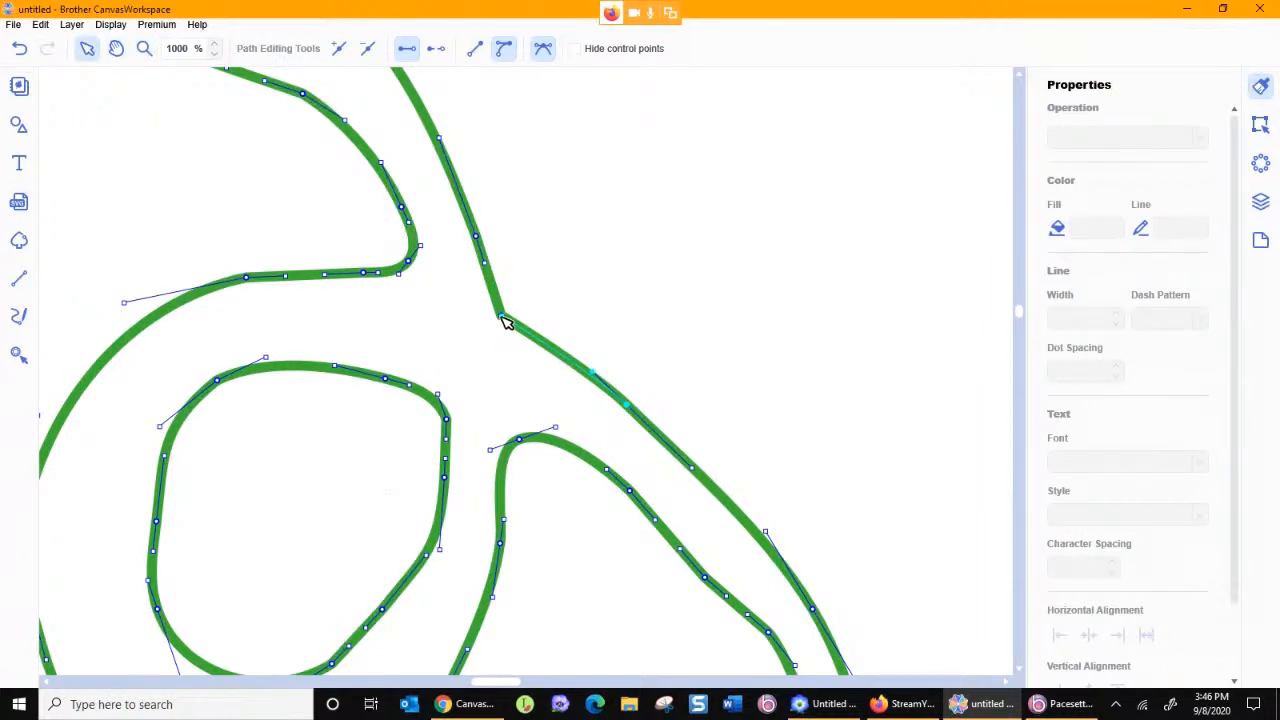
{"action": "mouse_move", "coordinate": [507, 323]}
{"action": "left_mouse_down"}
{"action": "mouse_move", "coordinate": [534, 357]}
{"action": "mouse_move", "coordinate": [533, 346]}
{"action": "mouse_move", "coordinate": [506, 371]}
{"action": "mouse_move", "coordinate": [563, 360]}
{"action": "mouse_move", "coordinate": [549, 294]}
{"action": "mouse_move", "coordinate": [584, 302]}
{"action": "mouse_move", "coordinate": [534, 394]}
{"action": "mouse_move", "coordinate": [506, 322]}
{"action": "left_mouse_up"}
{"action": "left_click_drag", "start_coordinate": [503, 318], "coordinate": [503, 314]}
{"action": "left_click", "coordinate": [575, 49]}
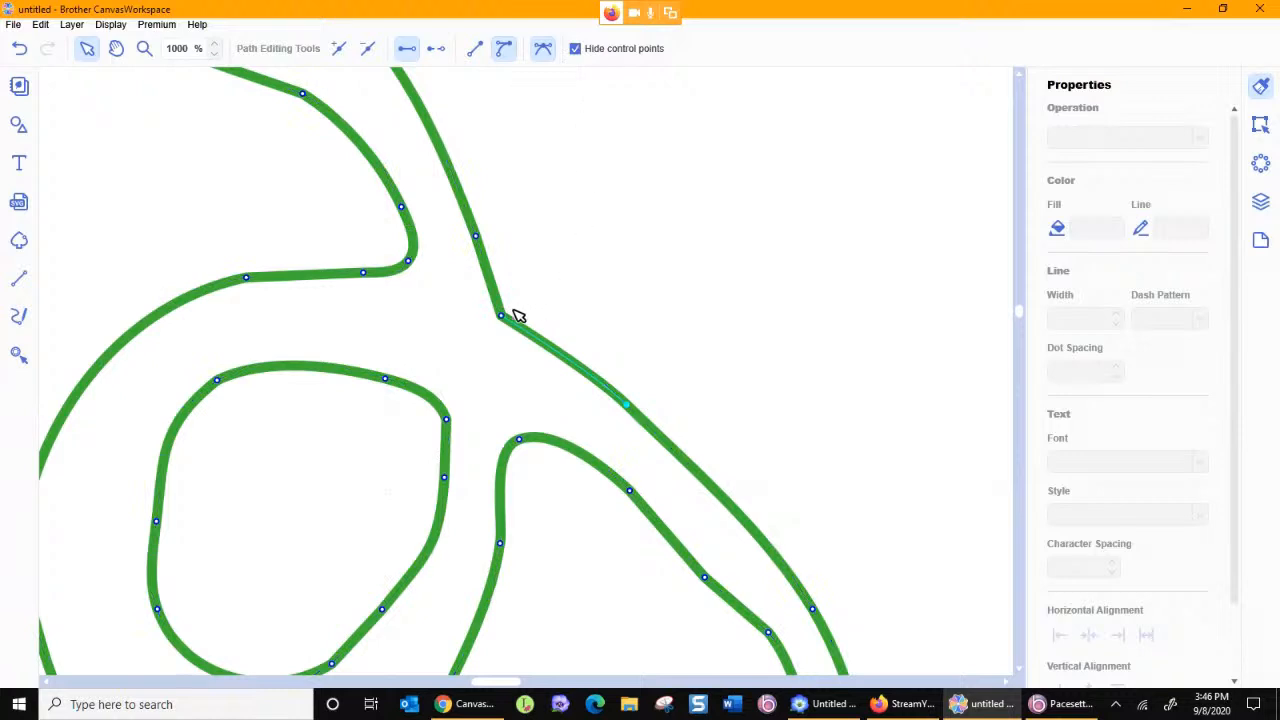
{"action": "left_click_drag", "start_coordinate": [503, 320], "coordinate": [491, 330]}
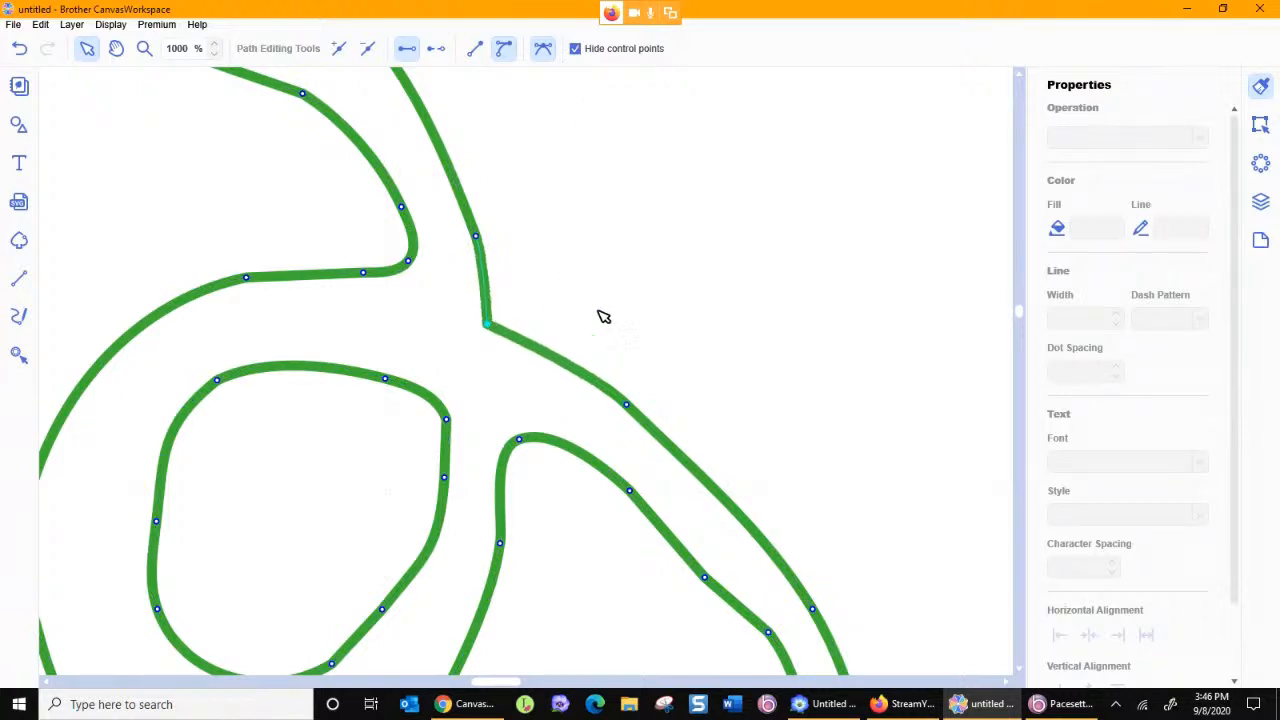
Step: Show the control points again and smooth the upper and lower edges of the vine's tail by repositioning their points and handles
{"action": "left_click", "coordinate": [576, 49]}
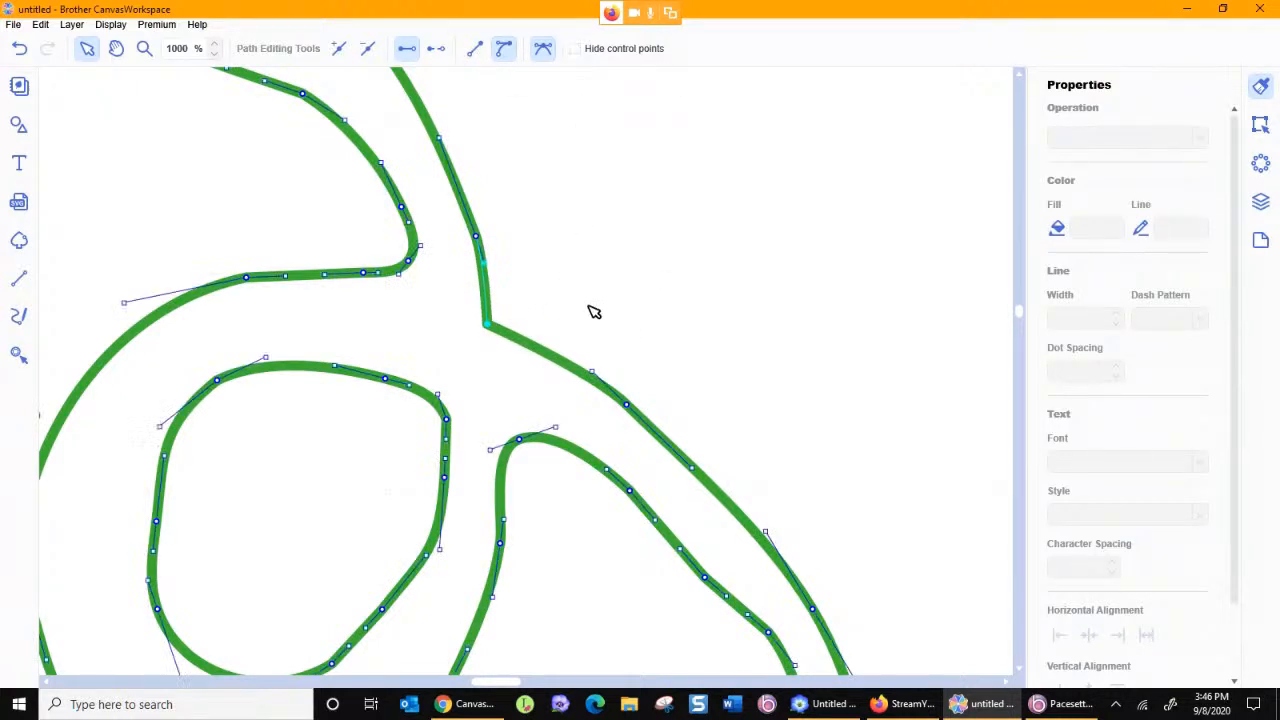
{"action": "left_click_drag", "start_coordinate": [629, 408], "coordinate": [591, 361]}
{"action": "left_click_drag", "start_coordinate": [813, 613], "coordinate": [776, 509]}
{"action": "left_click_drag", "start_coordinate": [638, 497], "coordinate": [667, 505]}
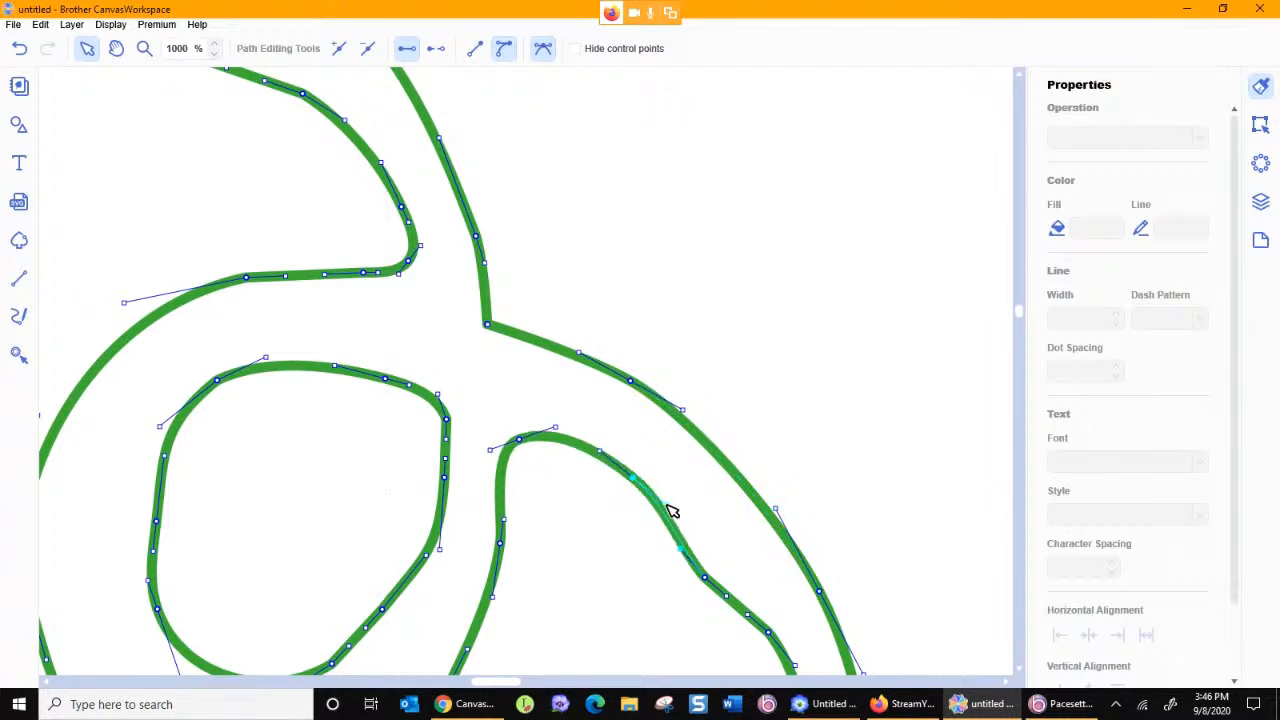
{"action": "left_click", "coordinate": [706, 578]}
{"action": "left_click_drag", "start_coordinate": [709, 585], "coordinate": [731, 566]}
Step: Sharpen the rounded junctions beneath the tail and above the rightmost loop, and adjust the neighbouring points on the loop
{"action": "left_click_drag", "start_coordinate": [562, 429], "coordinate": [519, 441]}
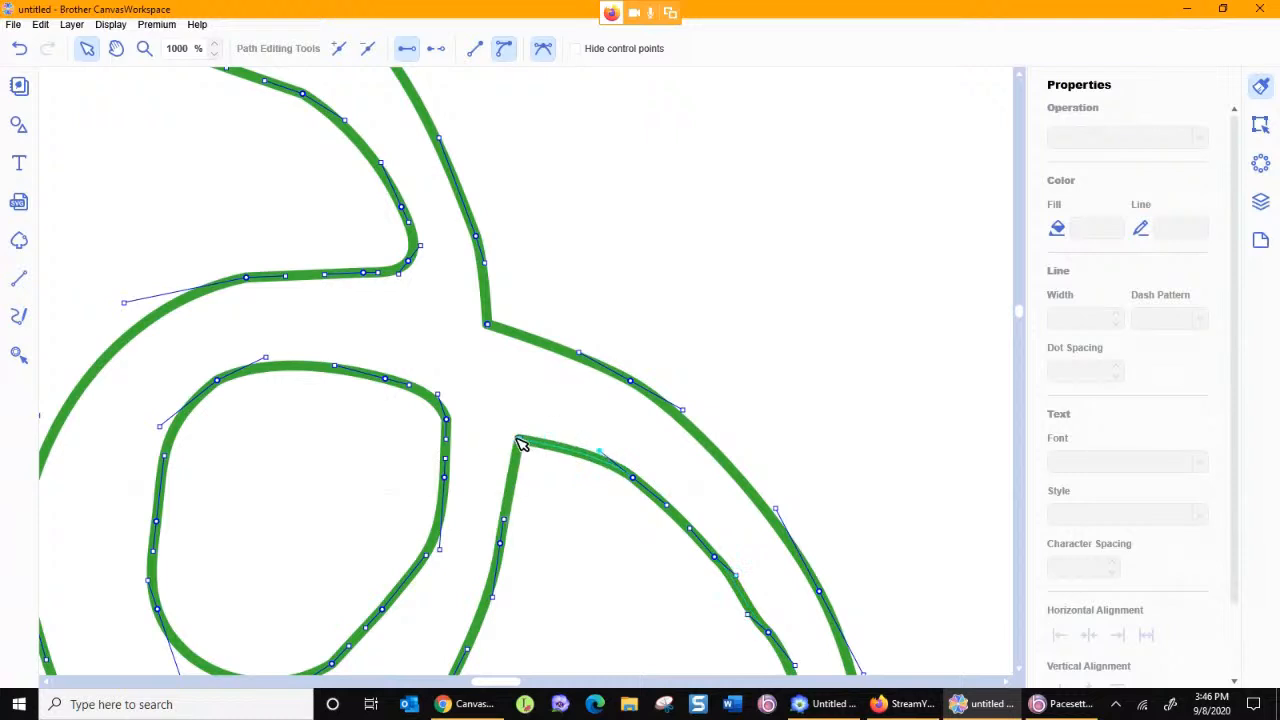
{"action": "mouse_move", "coordinate": [506, 546]}
{"action": "left_mouse_down"}
{"action": "mouse_move", "coordinate": [445, 548]}
{"action": "mouse_move", "coordinate": [444, 524]}
{"action": "left_mouse_up"}
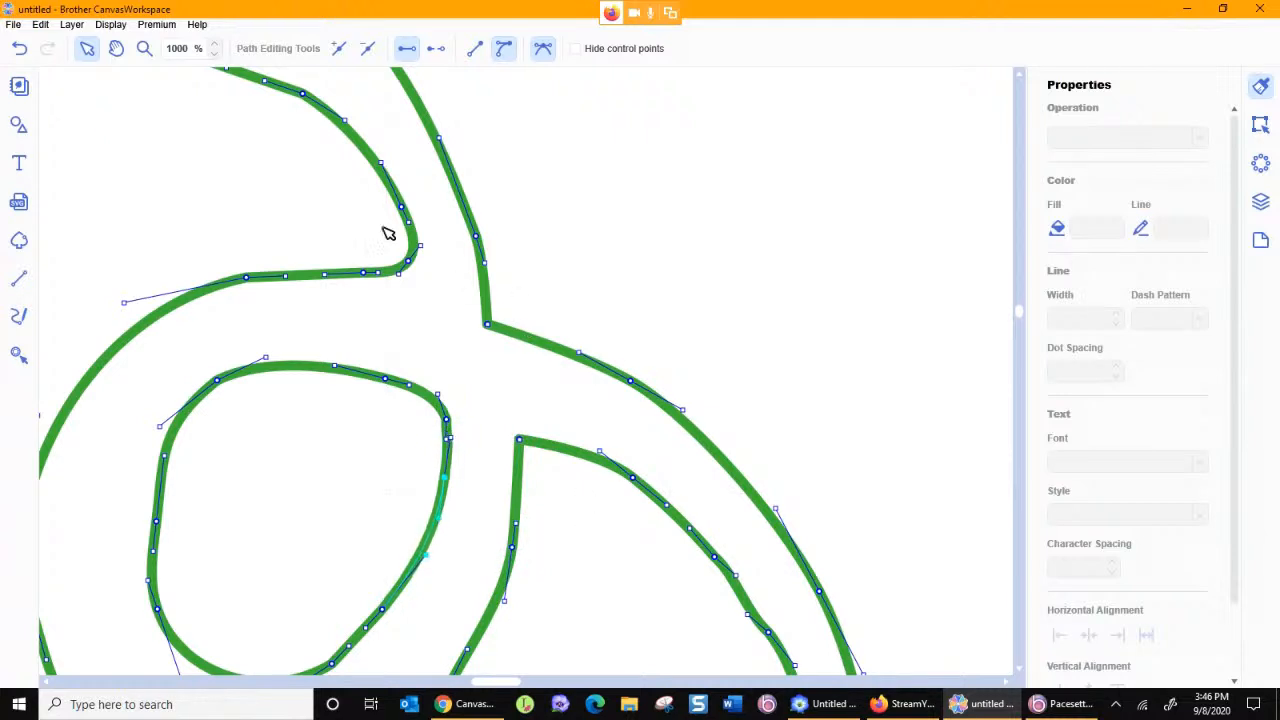
{"action": "left_click_drag", "start_coordinate": [426, 250], "coordinate": [225, 292]}
Step: Reshape the inner opening of the rightmost loop by moving its upper, side and lower points outward into a rounder curve
{"action": "left_click", "coordinate": [223, 386]}
{"action": "left_click_drag", "start_coordinate": [228, 389], "coordinate": [224, 380]}
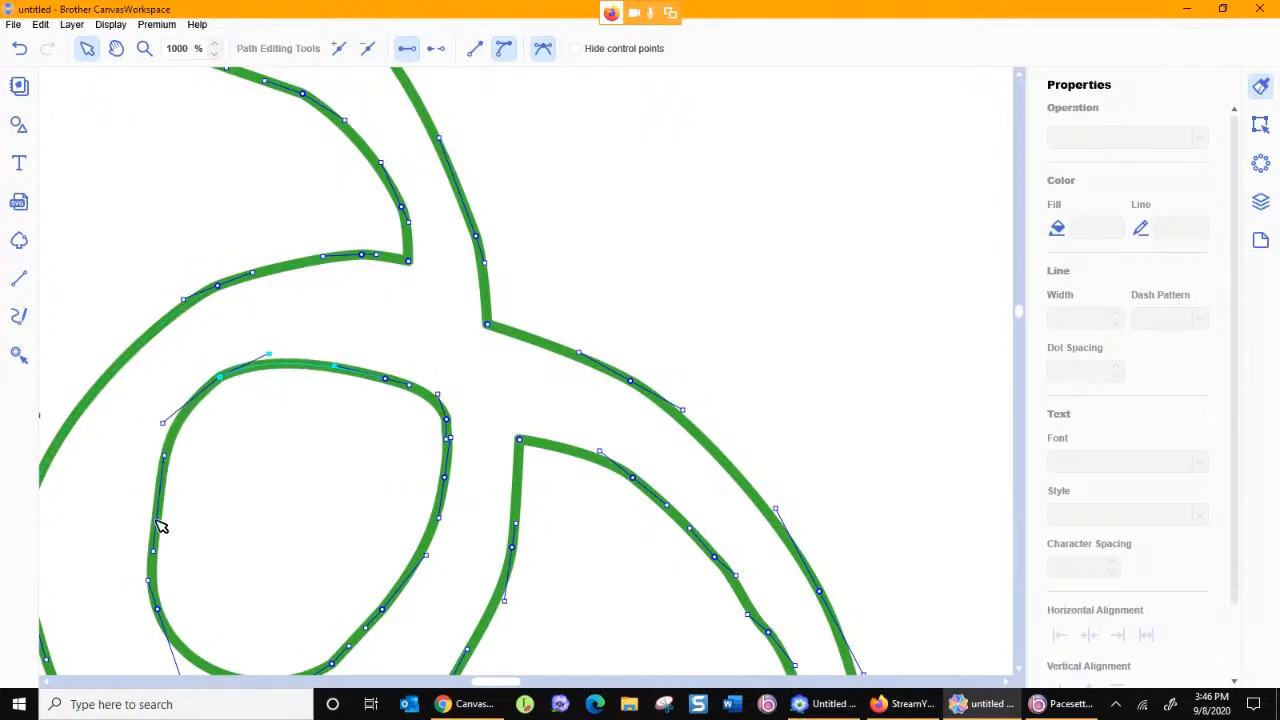
{"action": "left_click_drag", "start_coordinate": [157, 523], "coordinate": [141, 520]}
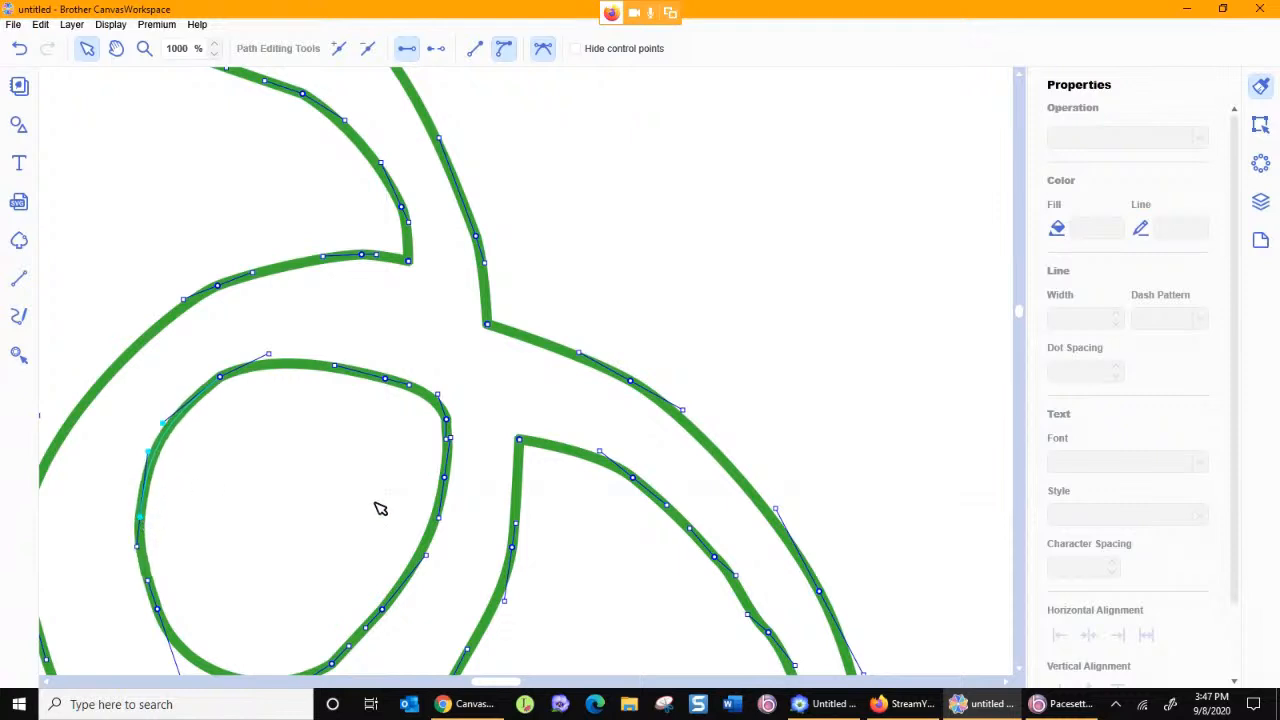
{"action": "scroll", "coordinate": [398, 573], "scroll_direction": "down", "scroll_amount": 2}
{"action": "left_click", "coordinate": [392, 543]}
{"action": "left_click_drag", "start_coordinate": [392, 543], "coordinate": [266, 610]}
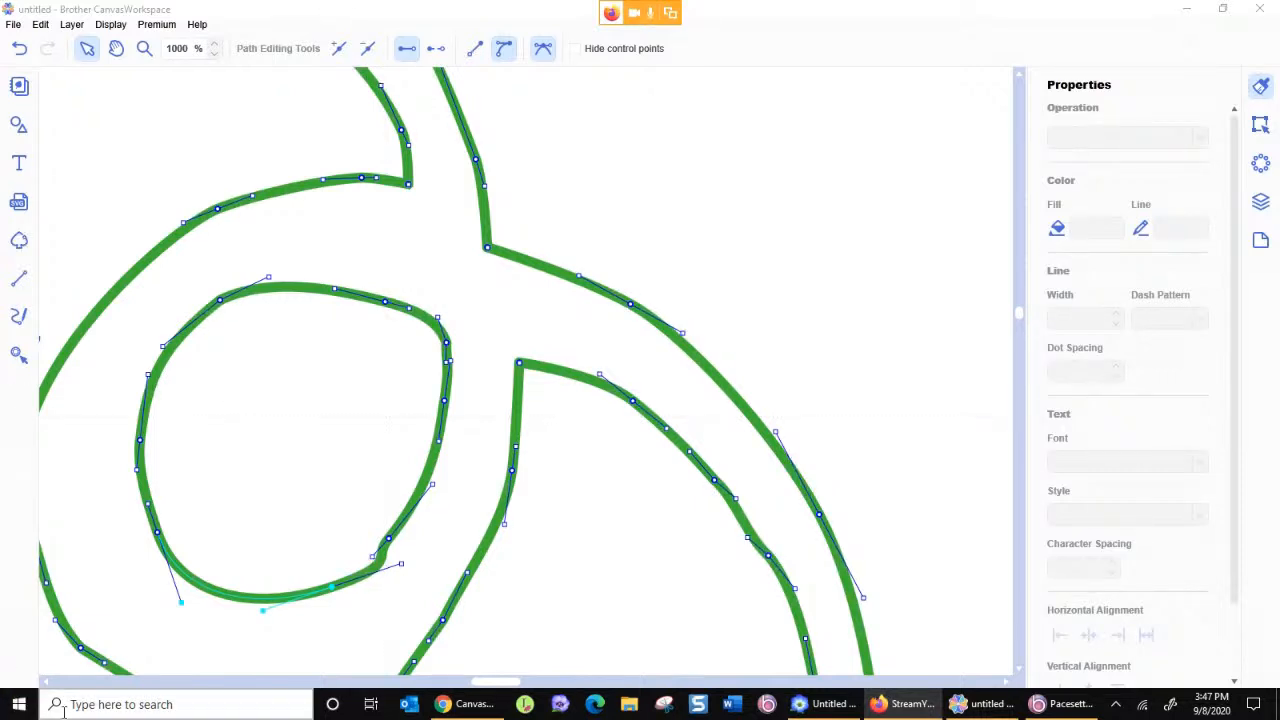
Step: Show the scanned image layer and move the junction point above the rightmost loop onto the image's crossing as a sharp corner
{"action": "left_click", "coordinate": [1260, 205]}
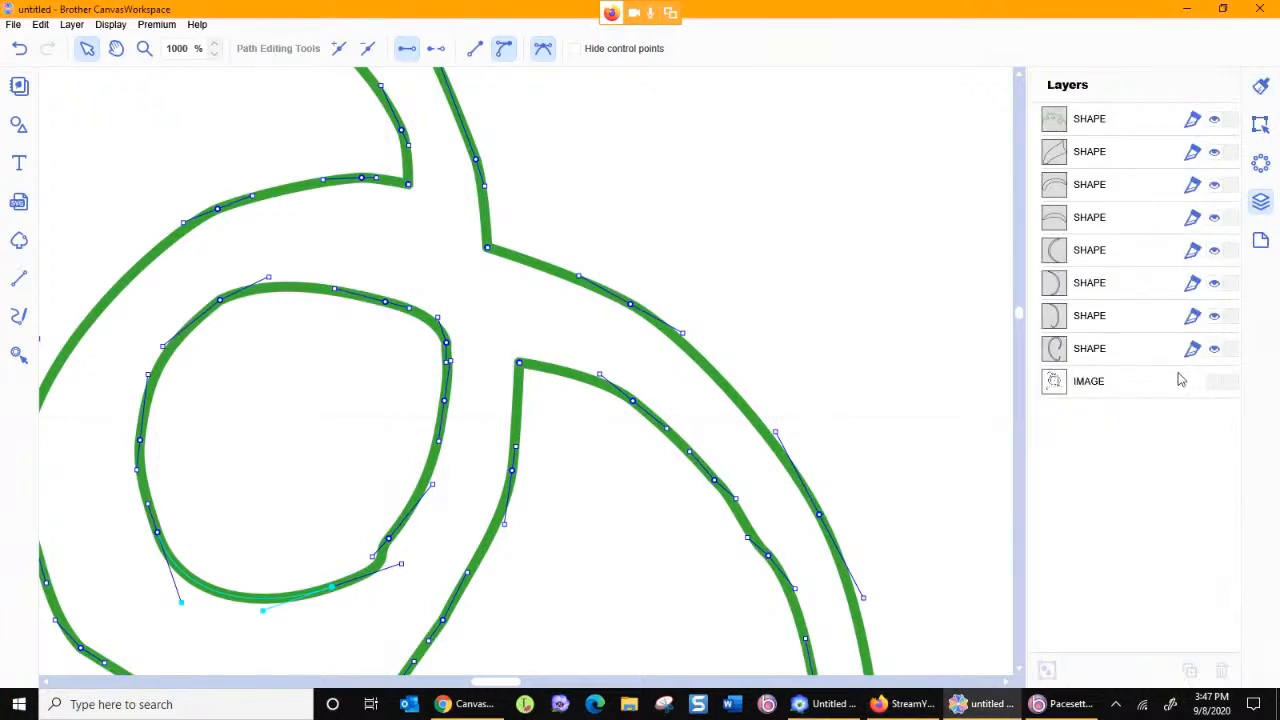
{"action": "left_click", "coordinate": [1213, 386]}
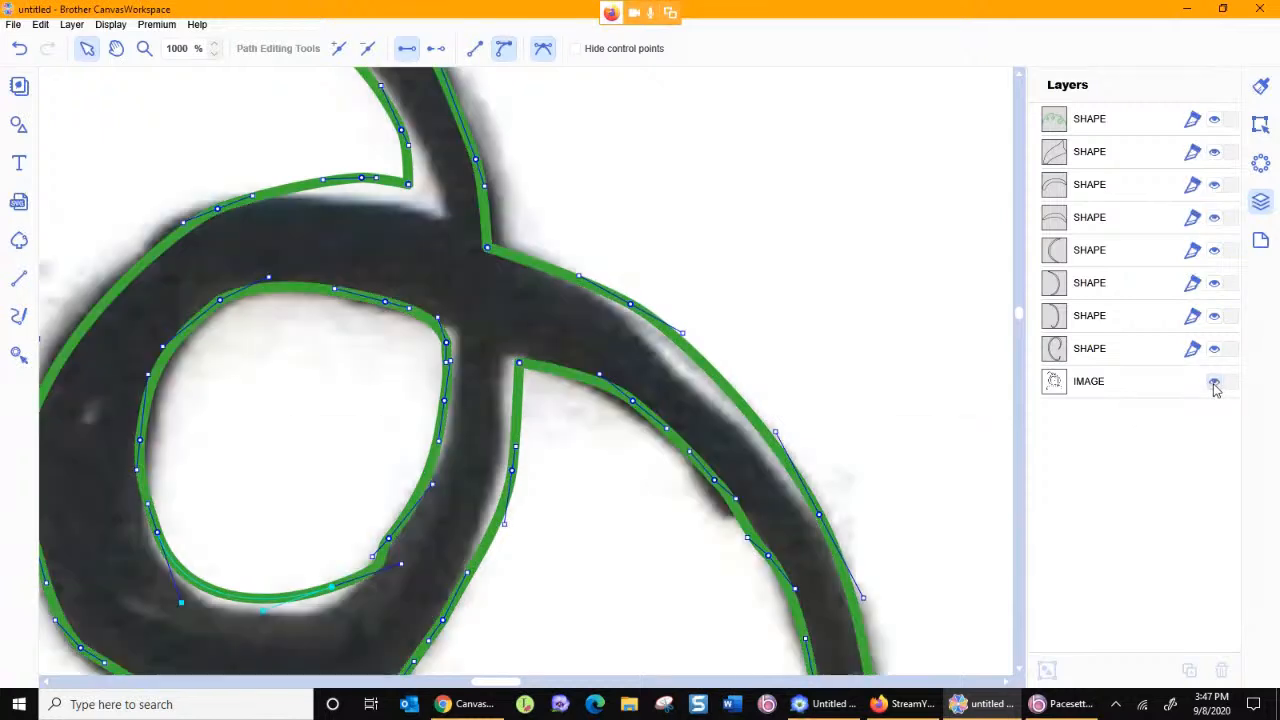
{"action": "left_click", "coordinate": [414, 188]}
{"action": "left_click_drag", "start_coordinate": [424, 187], "coordinate": [418, 177]}
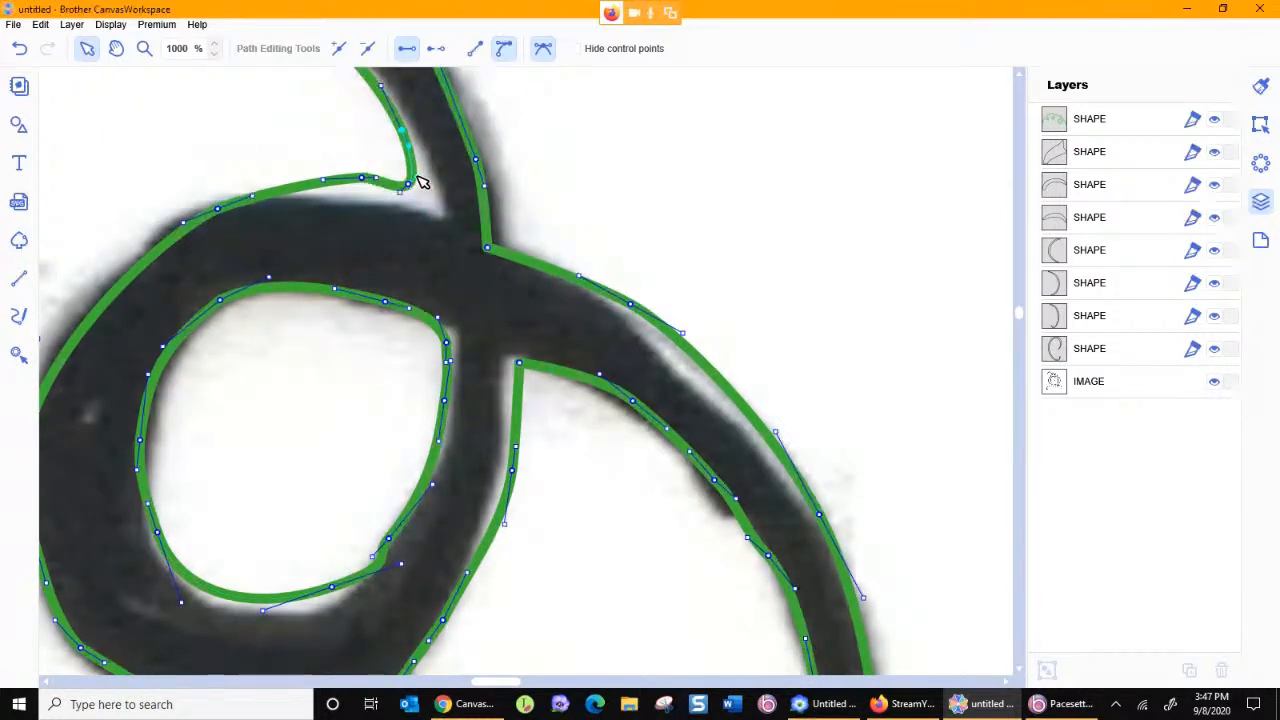
{"action": "left_click", "coordinate": [577, 49]}
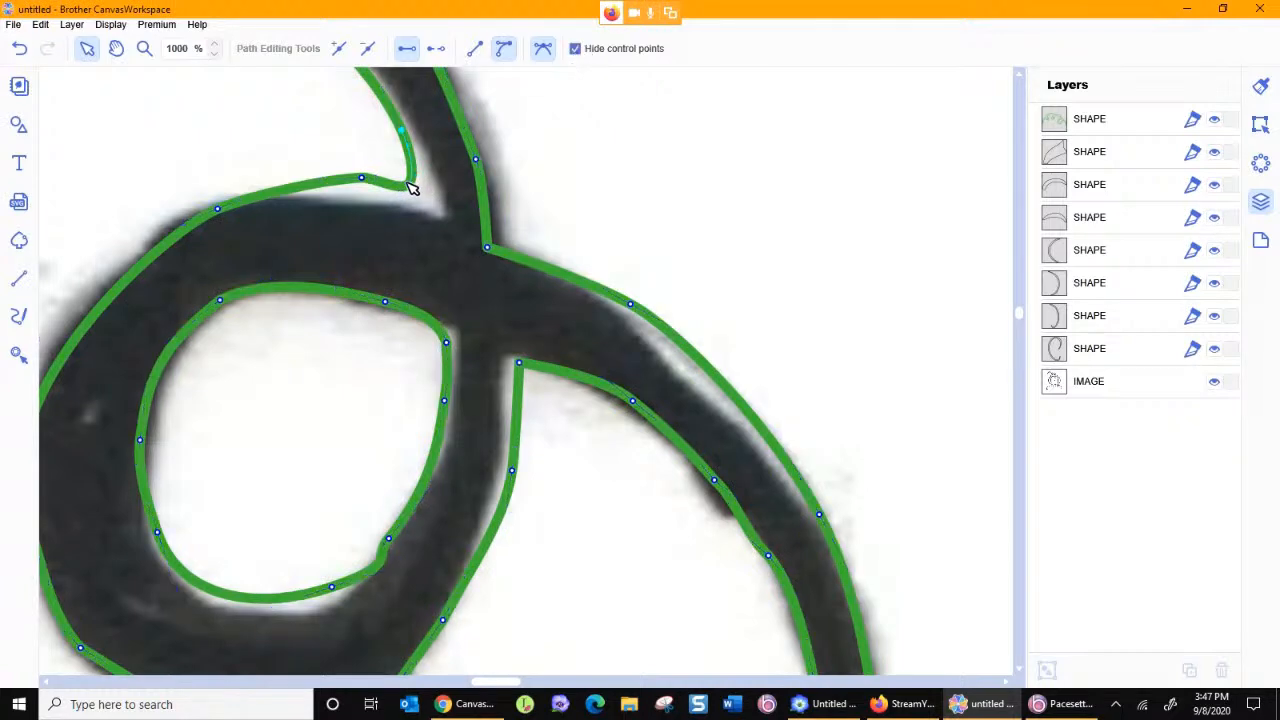
{"action": "left_click_drag", "start_coordinate": [414, 190], "coordinate": [442, 214]}
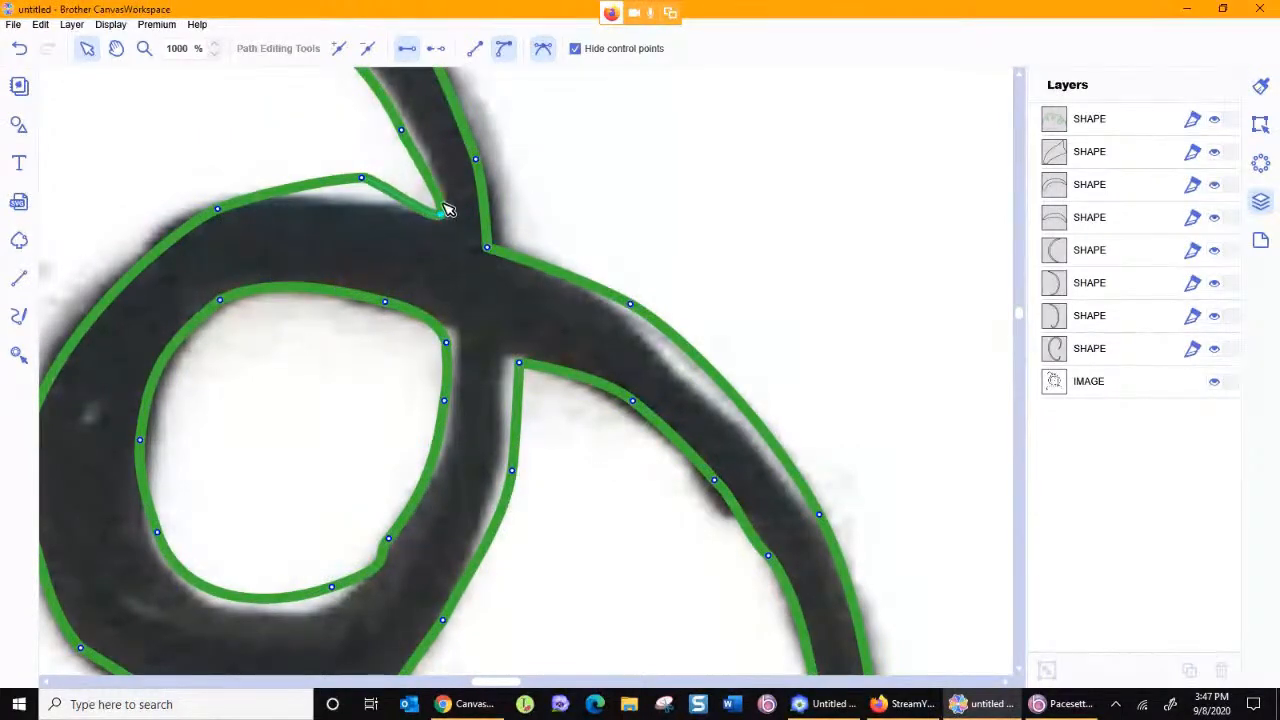
{"action": "left_click", "coordinate": [575, 48]}
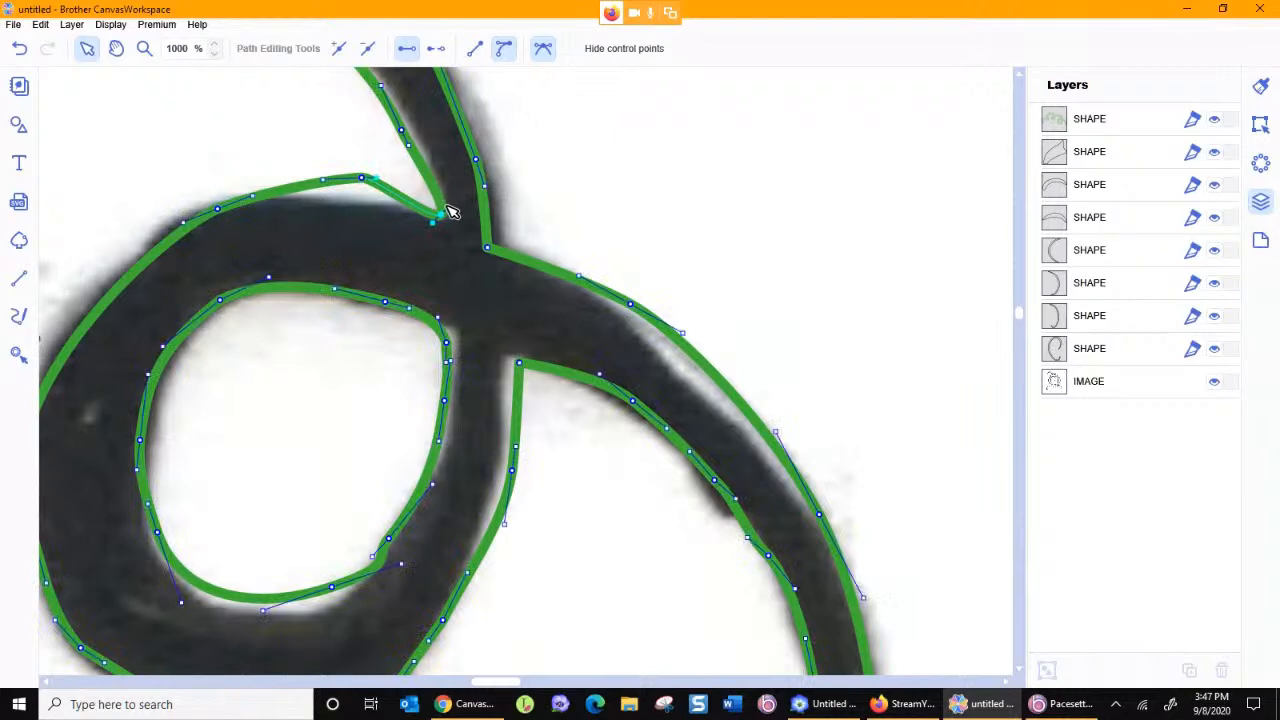
{"action": "left_click", "coordinate": [446, 219]}
{"action": "left_click", "coordinate": [442, 215]}
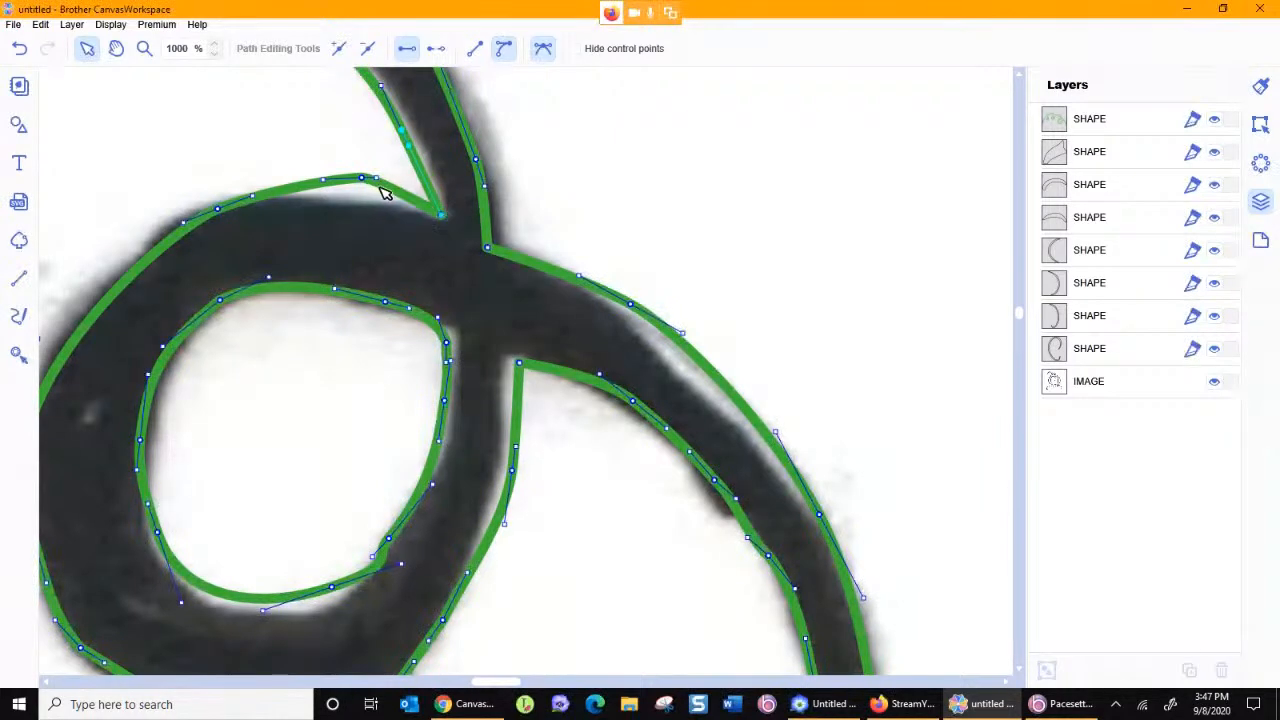
Step: Fit the loop's upper outer edge and the lower edge of its inner opening to the scanned vine
{"action": "left_click_drag", "start_coordinate": [363, 177], "coordinate": [341, 192]}
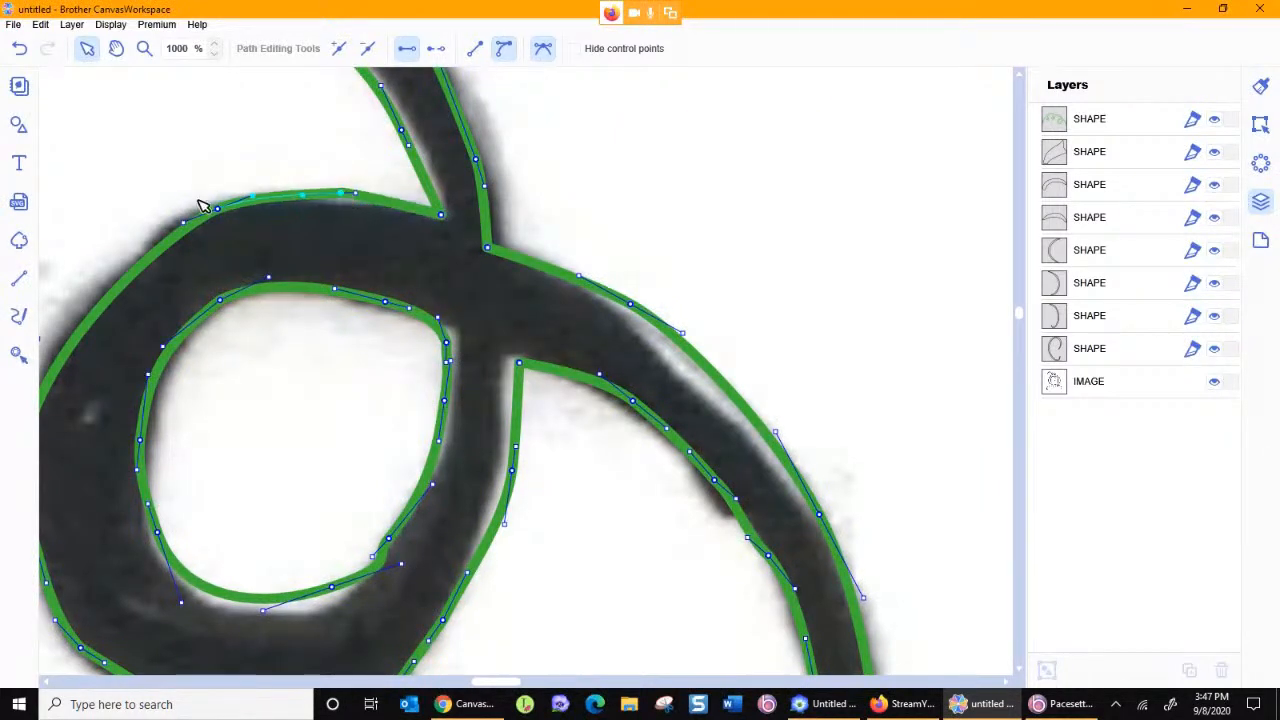
{"action": "left_click_drag", "start_coordinate": [223, 214], "coordinate": [180, 223]}
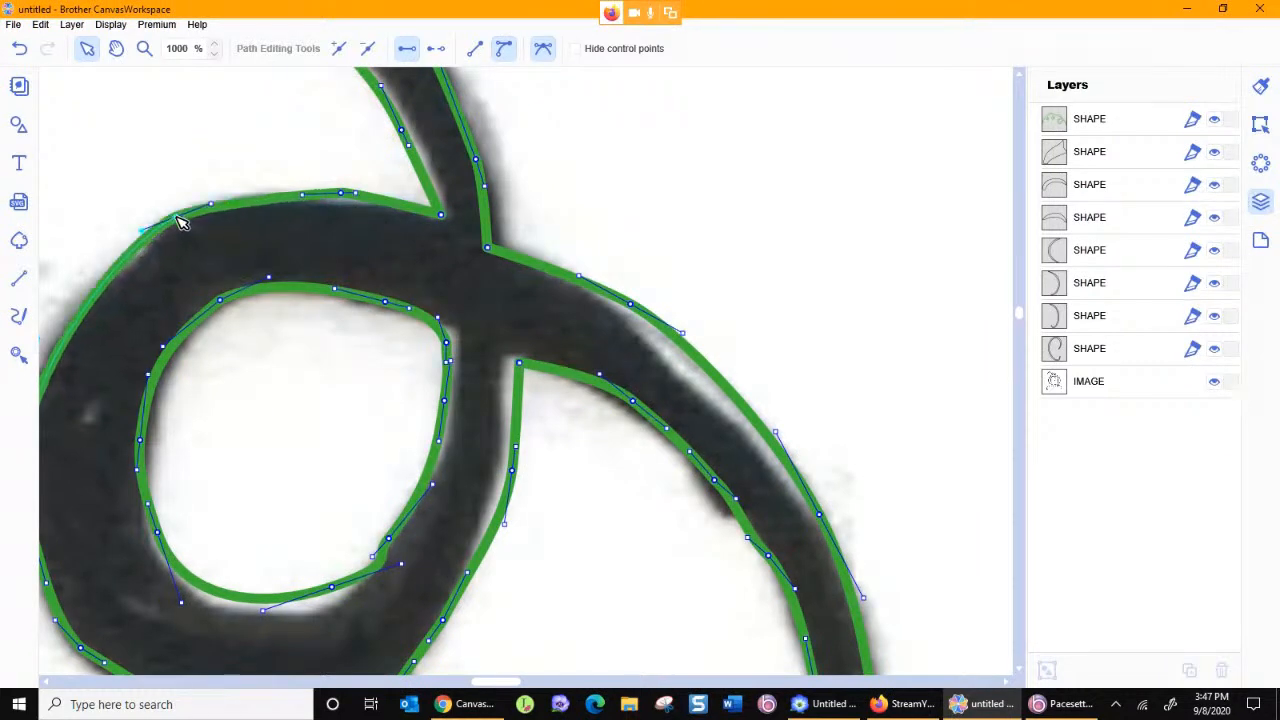
{"action": "left_click_drag", "start_coordinate": [330, 595], "coordinate": [316, 615]}
{"action": "left_click_drag", "start_coordinate": [157, 530], "coordinate": [146, 538]}
{"action": "double_click", "coordinate": [388, 538]}
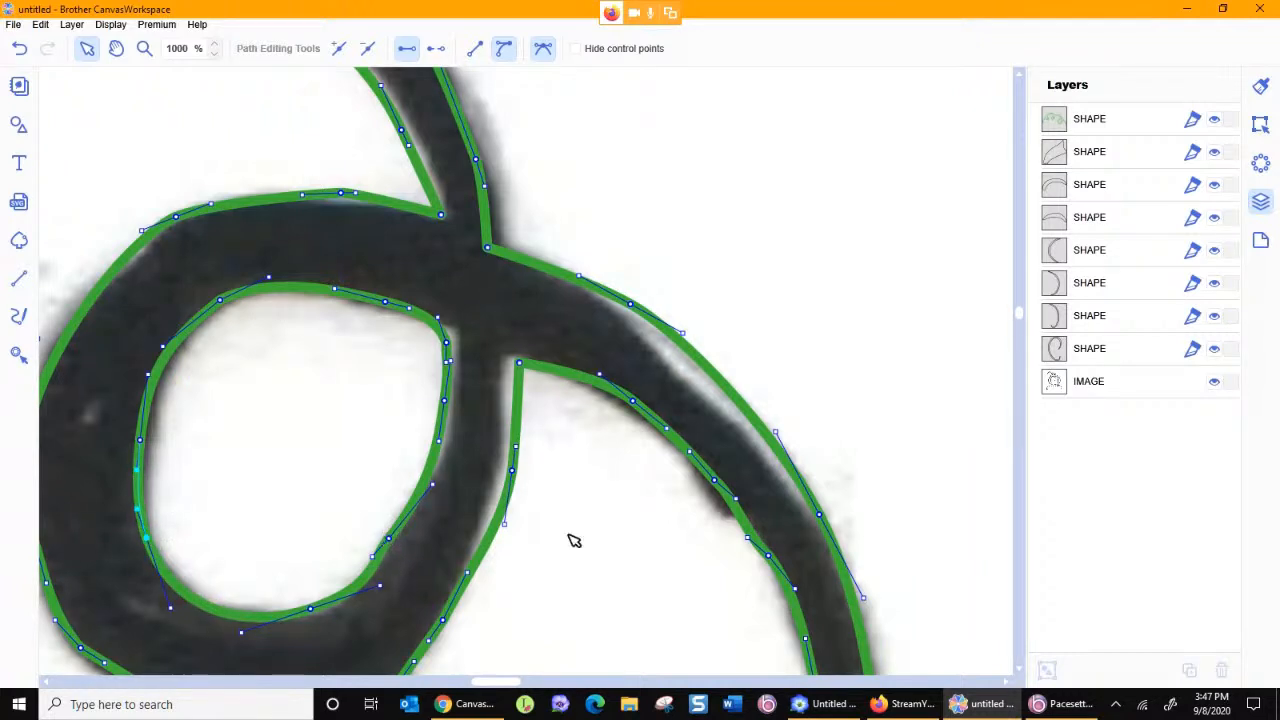
Step: Adjust the points along the underside of the vine's tail so that the curve follows the scanned image smoothly
{"action": "scroll", "coordinate": [603, 540], "scroll_direction": "down", "scroll_amount": 1}
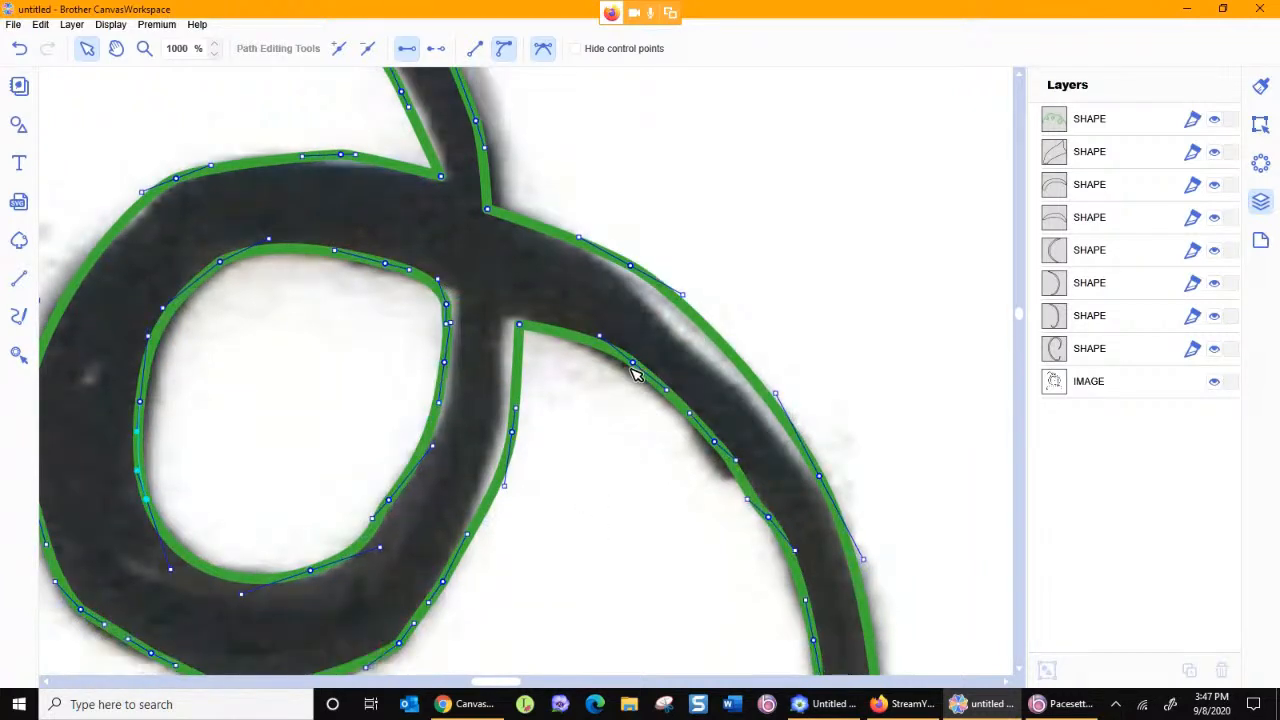
{"action": "left_click_drag", "start_coordinate": [633, 367], "coordinate": [622, 371]}
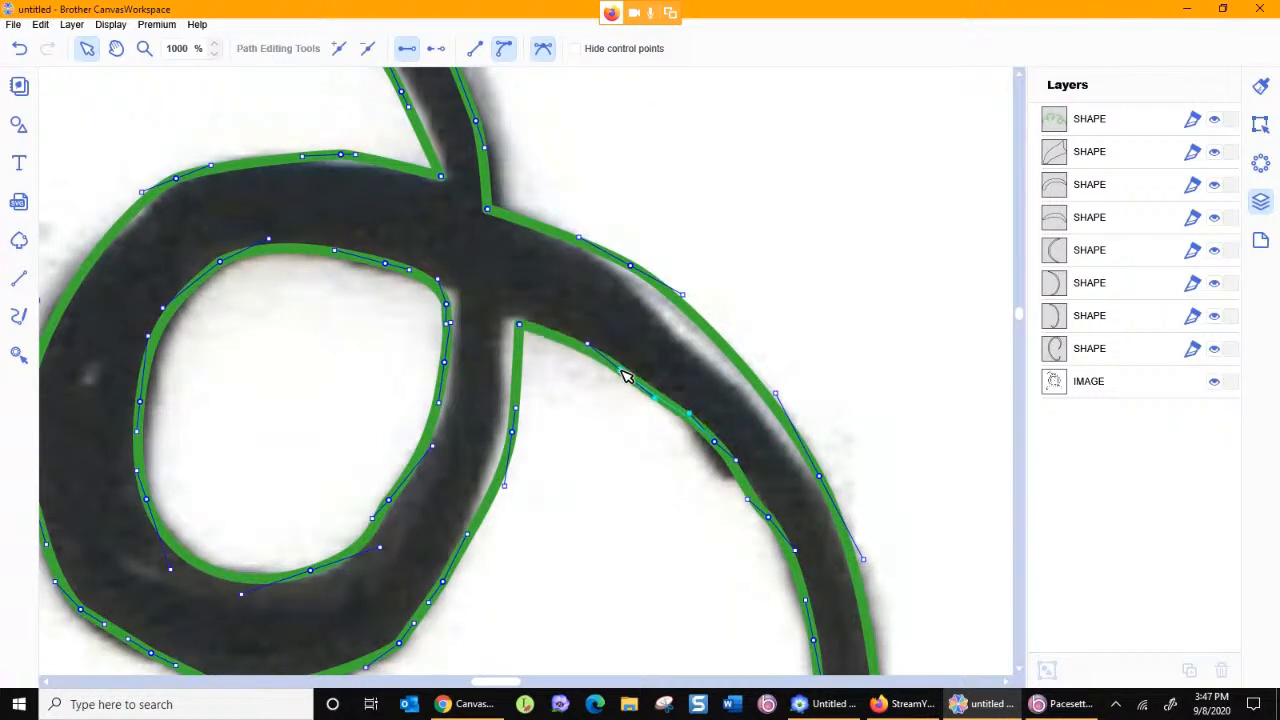
{"action": "left_click", "coordinate": [771, 523]}
{"action": "left_click_drag", "start_coordinate": [794, 557], "coordinate": [789, 567]}
{"action": "left_click_drag", "start_coordinate": [713, 442], "coordinate": [702, 441]}
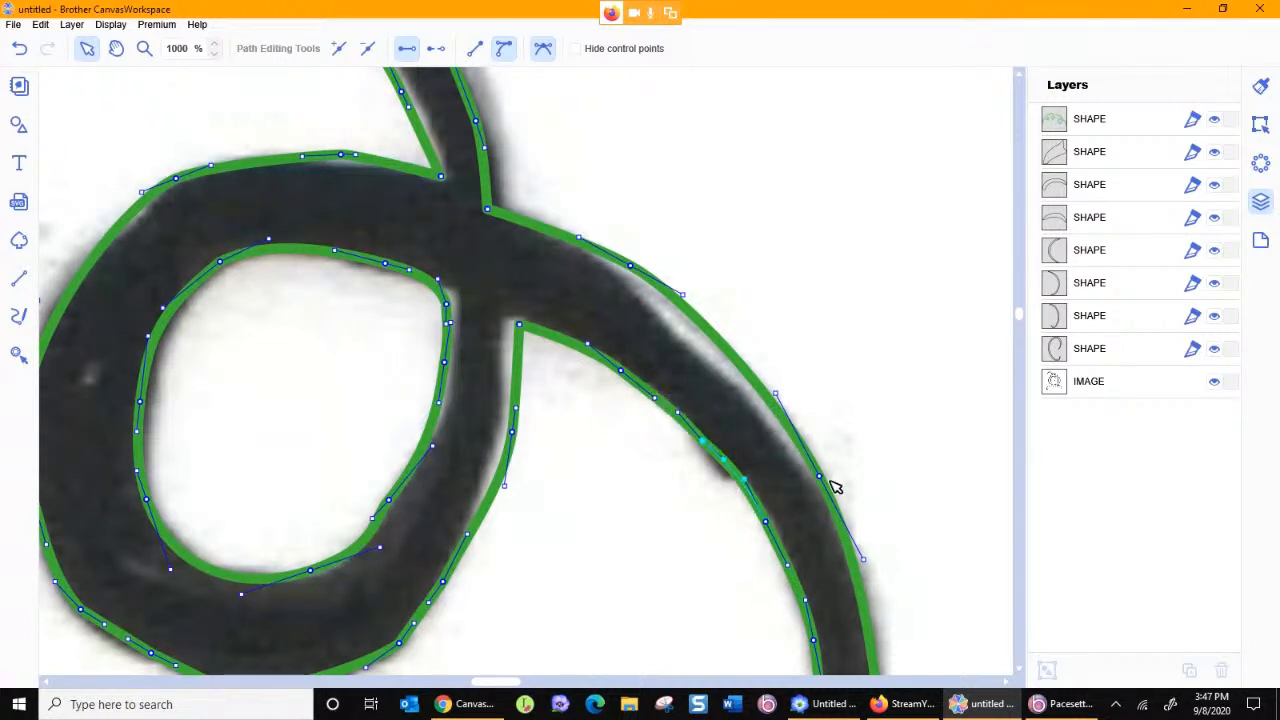
Step: Shape the end of the vine's tail into a sharp point and shift the inner edge point just above it outward
{"action": "scroll", "coordinate": [845, 480], "scroll_direction": "down", "scroll_amount": 5}
{"action": "mouse_move", "coordinate": [886, 549]}
{"action": "left_mouse_down"}
{"action": "mouse_move", "coordinate": [877, 606]}
{"action": "mouse_move", "coordinate": [882, 594]}
{"action": "mouse_move", "coordinate": [814, 583]}
{"action": "mouse_move", "coordinate": [830, 551]}
{"action": "left_mouse_up"}
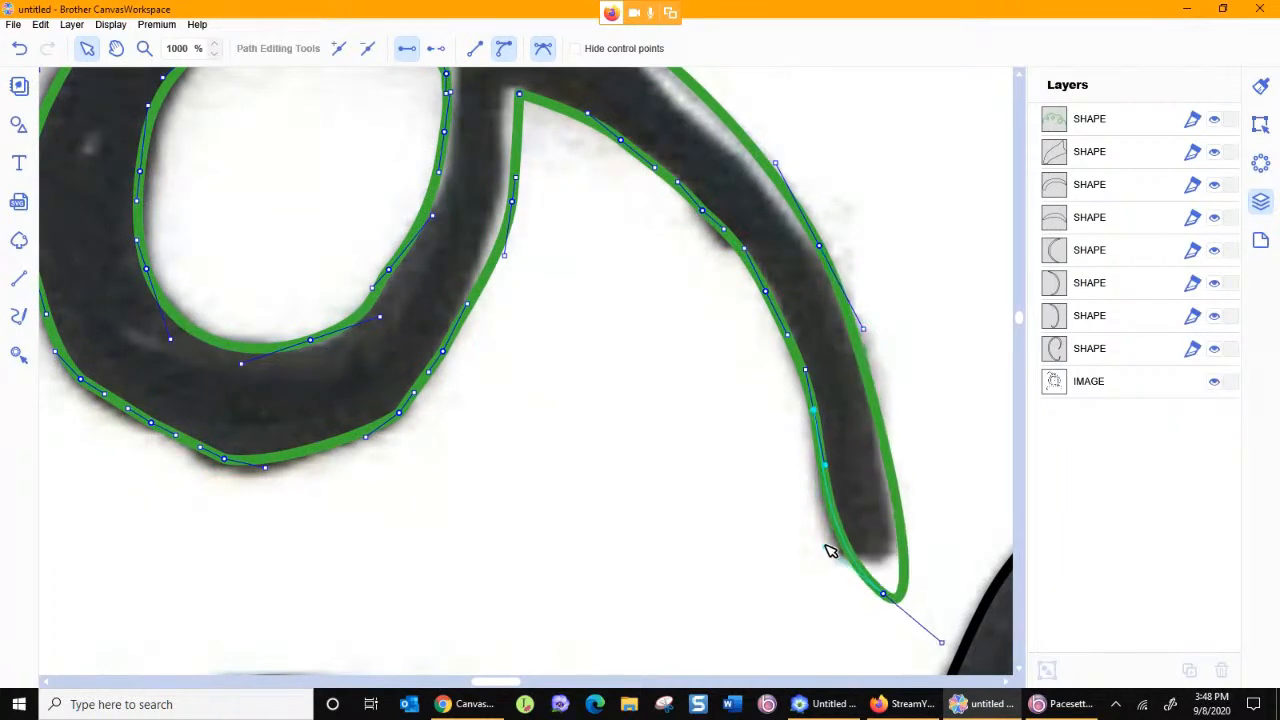
{"action": "left_click_drag", "start_coordinate": [940, 642], "coordinate": [888, 605]}
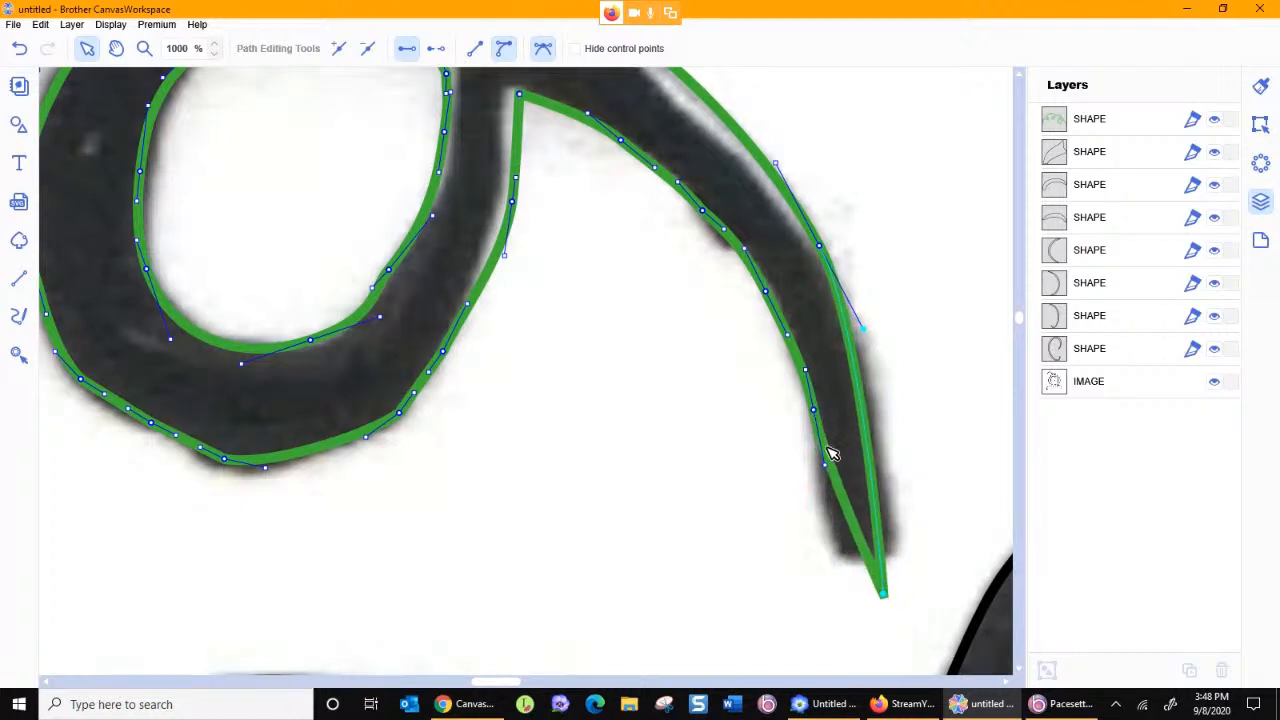
{"action": "left_click_drag", "start_coordinate": [820, 417], "coordinate": [810, 418]}
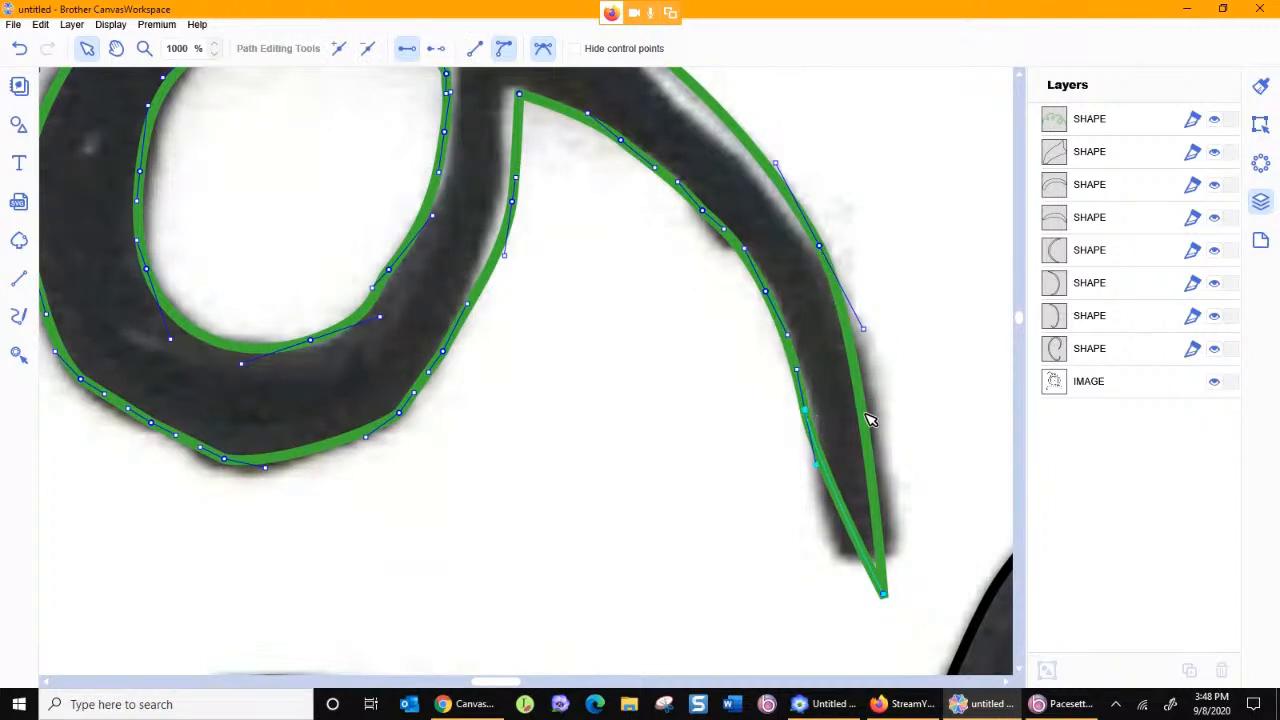
{"action": "left_click", "coordinate": [805, 409]}
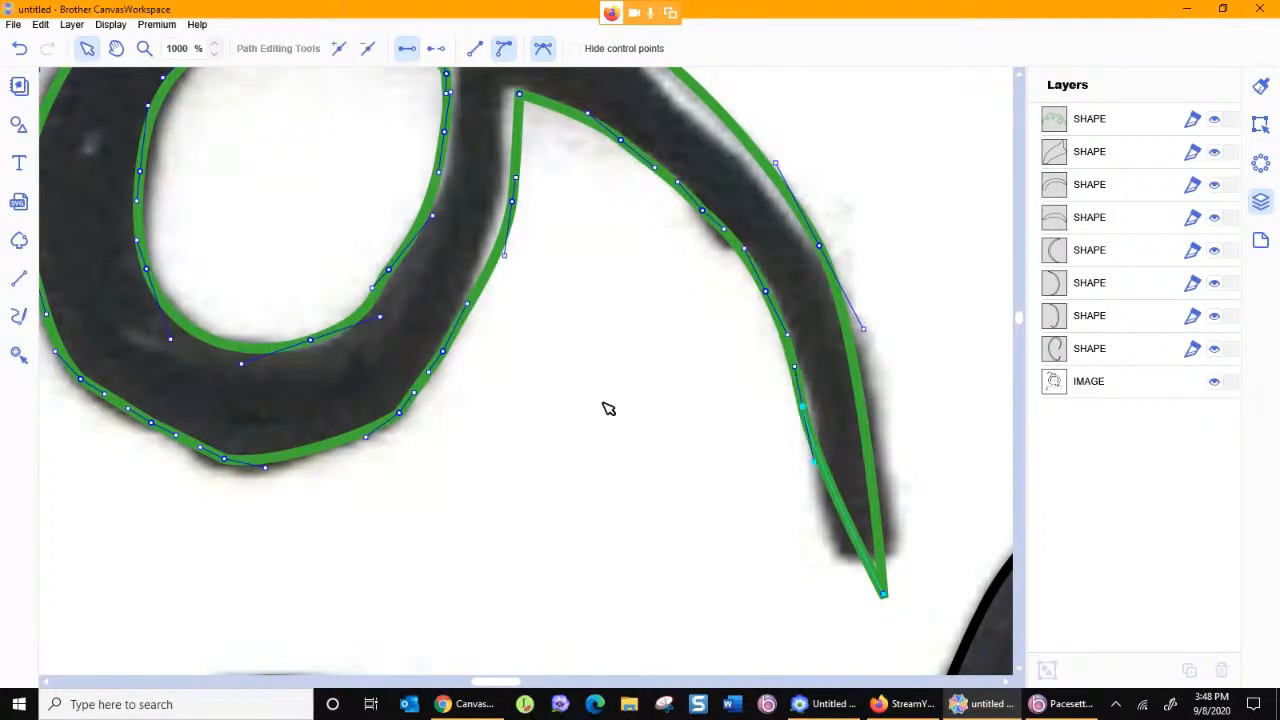
Step: Round the lower outer edge of the rightmost loop by repositioning the points along its bottom curve
{"action": "left_click_drag", "start_coordinate": [151, 423], "coordinate": [149, 433]}
{"action": "left_click_drag", "start_coordinate": [226, 465], "coordinate": [281, 464]}
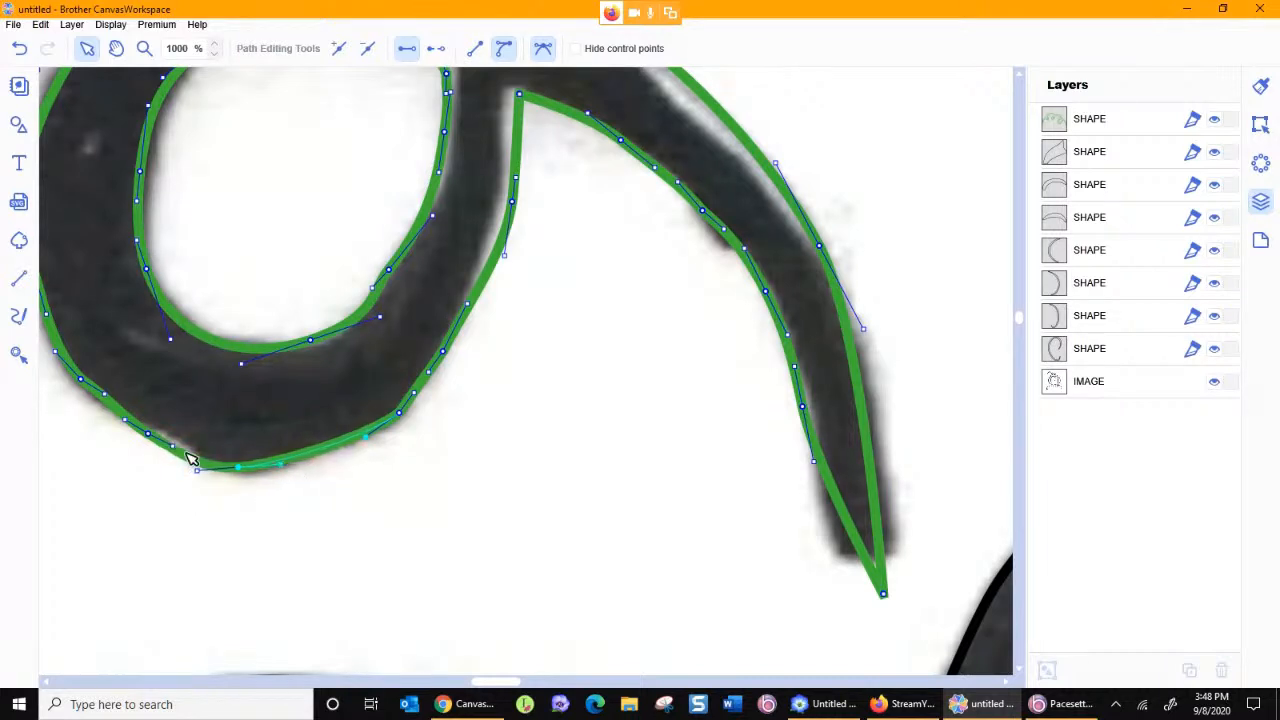
{"action": "left_click", "coordinate": [81, 381]}
{"action": "left_click_drag", "start_coordinate": [85, 387], "coordinate": [172, 462]}
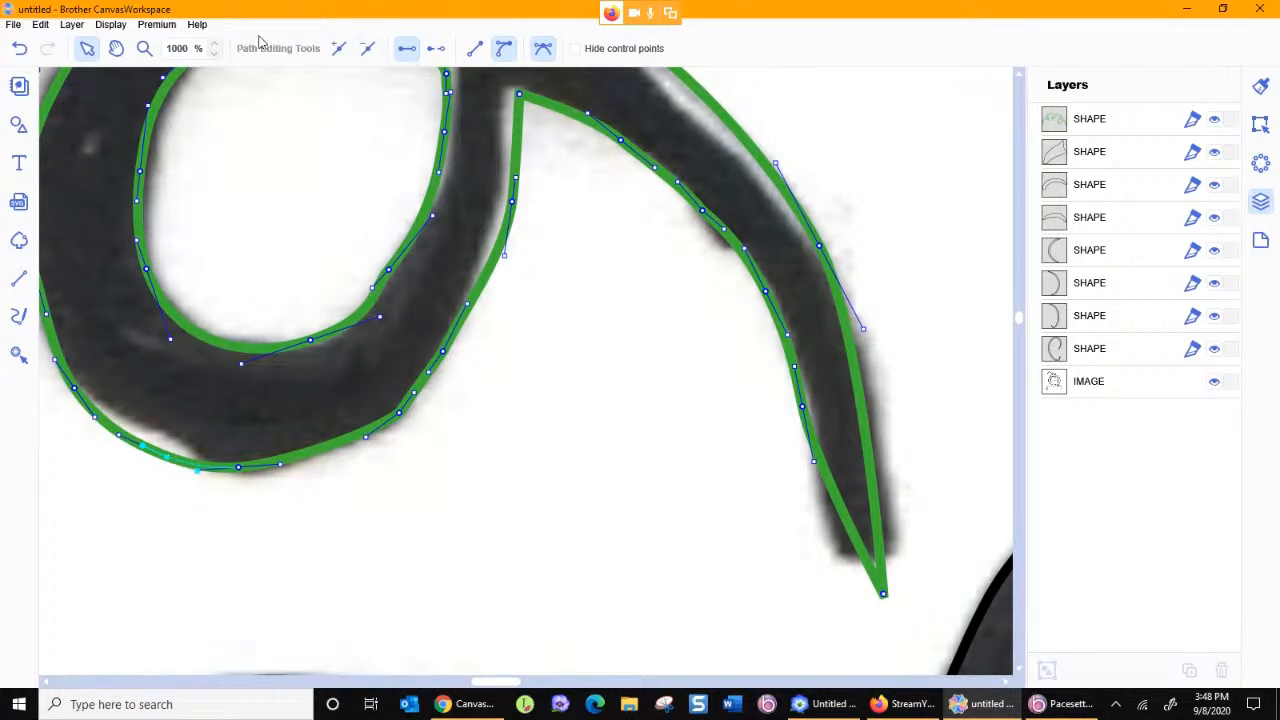
Step: Finish editing the vine's points with the whole mat in view and hide the scanned image layer
{"action": "double_click", "coordinate": [145, 49]}
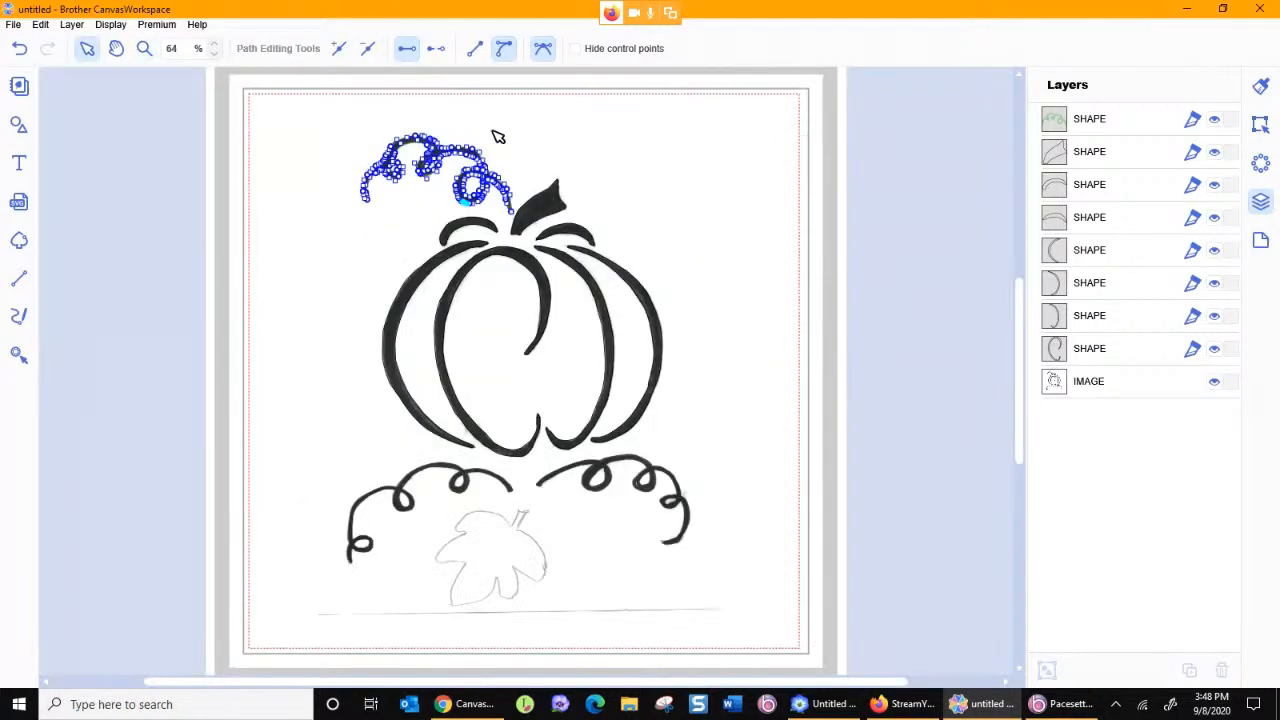
{"action": "left_click", "coordinate": [529, 113]}
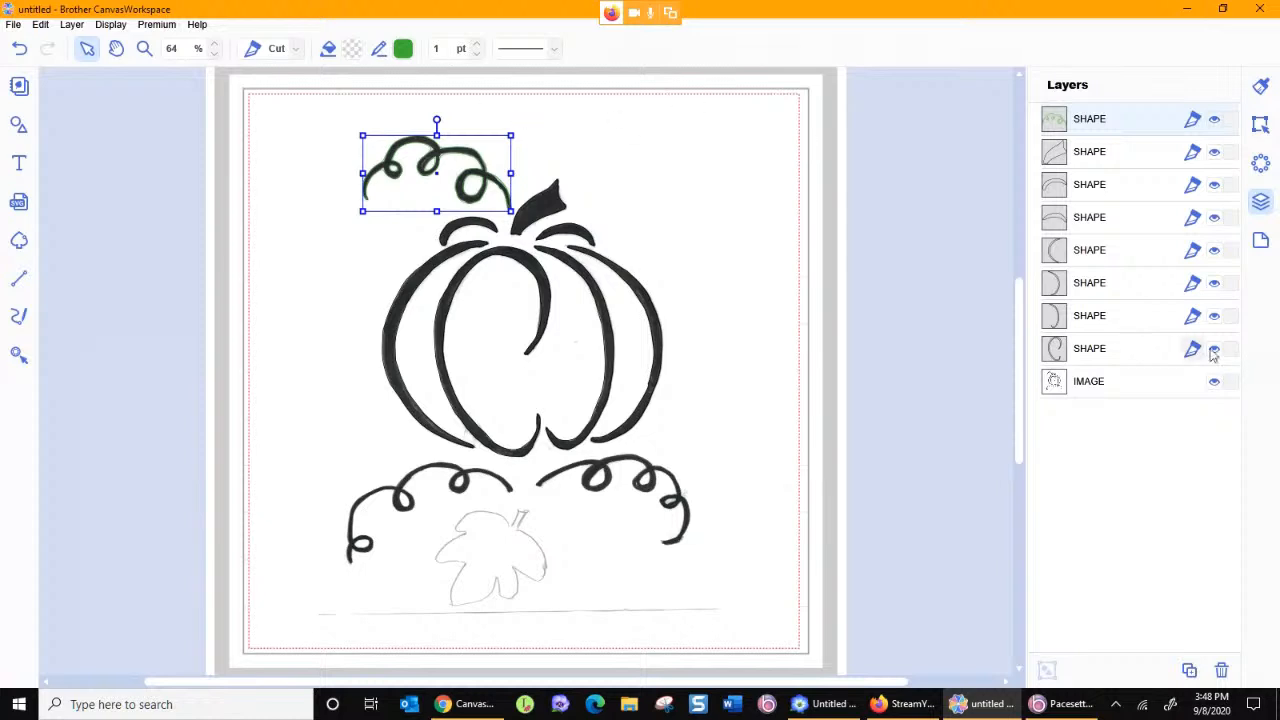
{"action": "left_click", "coordinate": [1214, 384]}
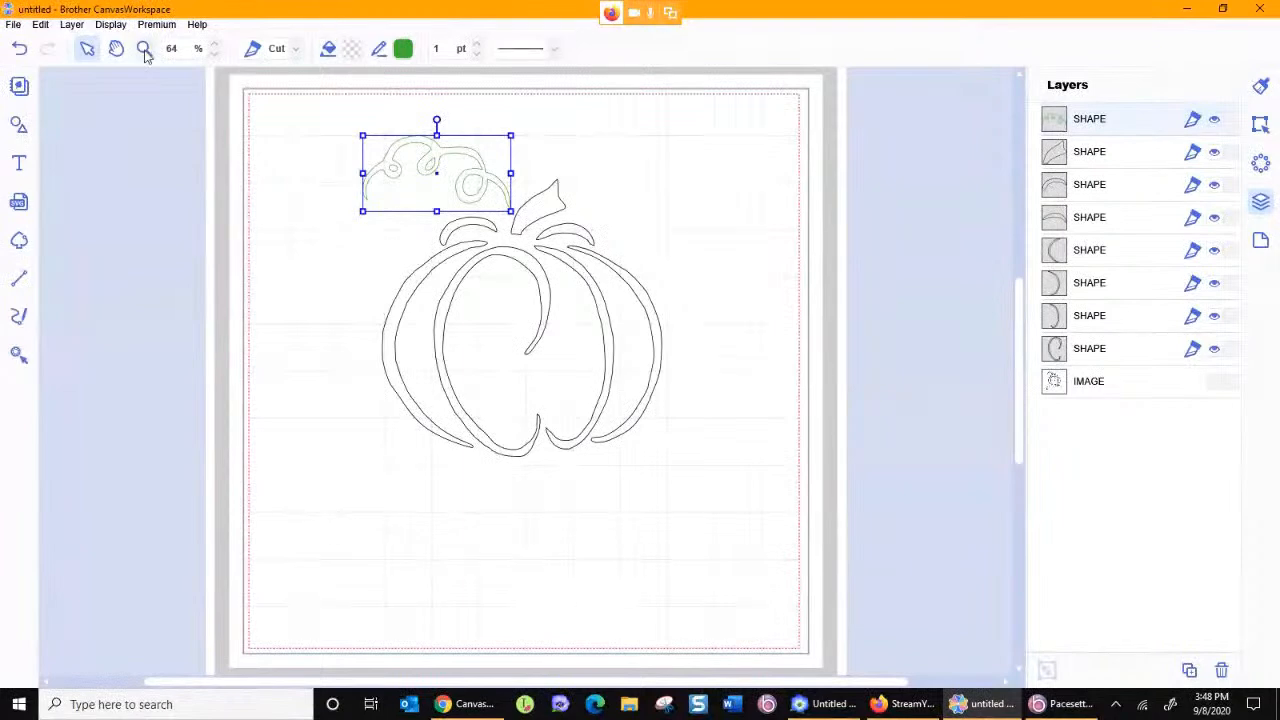
Step: Edit the central pumpkin segment's points with control points hidden, raising its lower inner tip and repositioning the points just below the tip
{"action": "left_click_drag", "start_coordinate": [440, 396], "coordinate": [586, 510]}
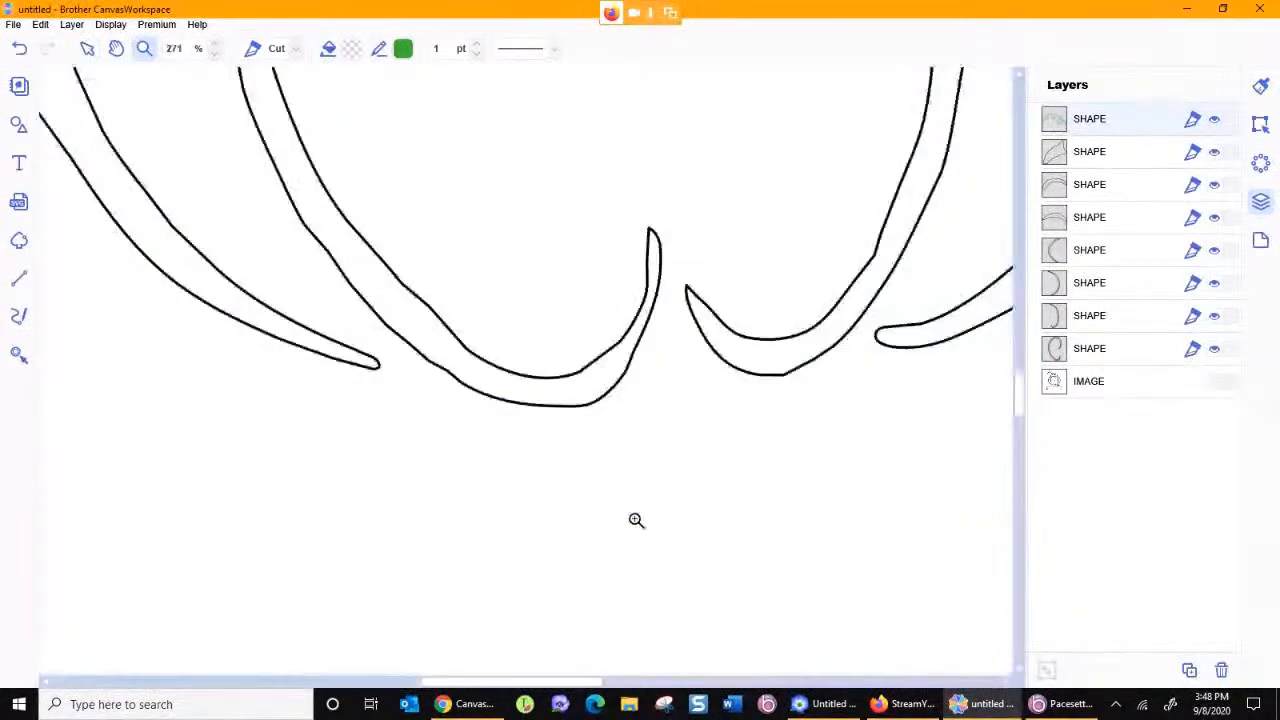
{"action": "left_click", "coordinate": [87, 48]}
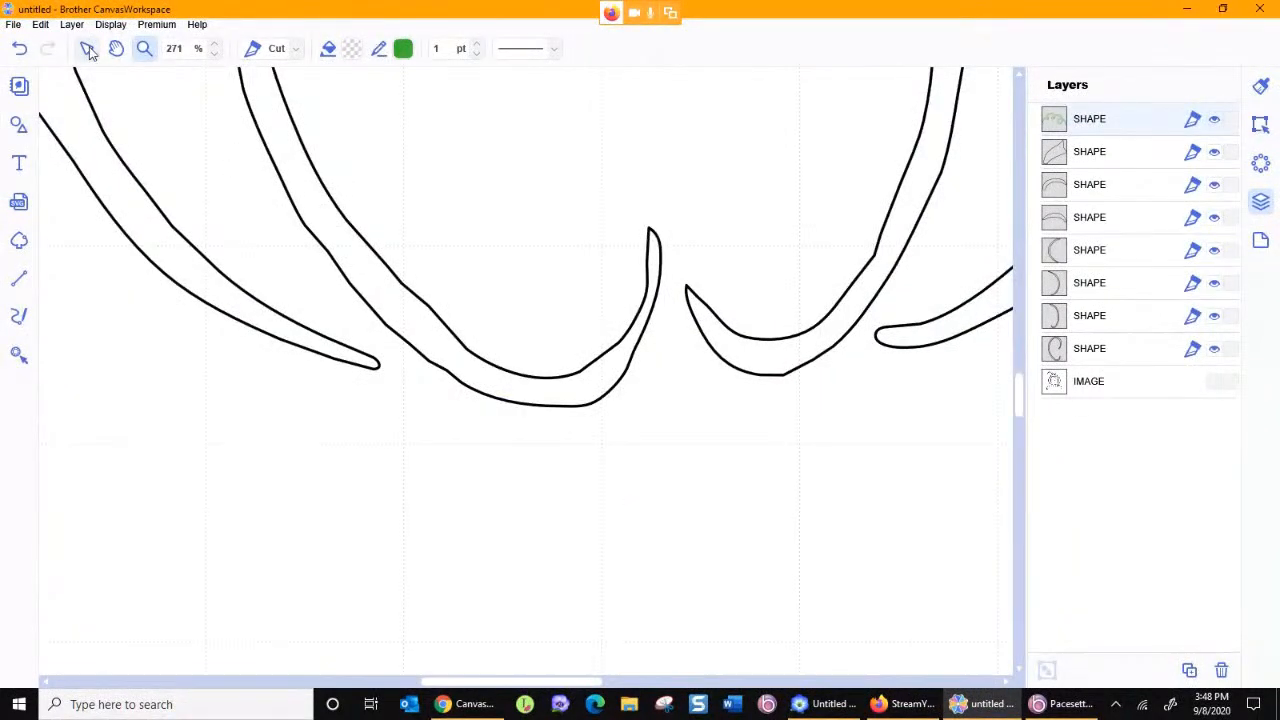
{"action": "double_click", "coordinate": [493, 363]}
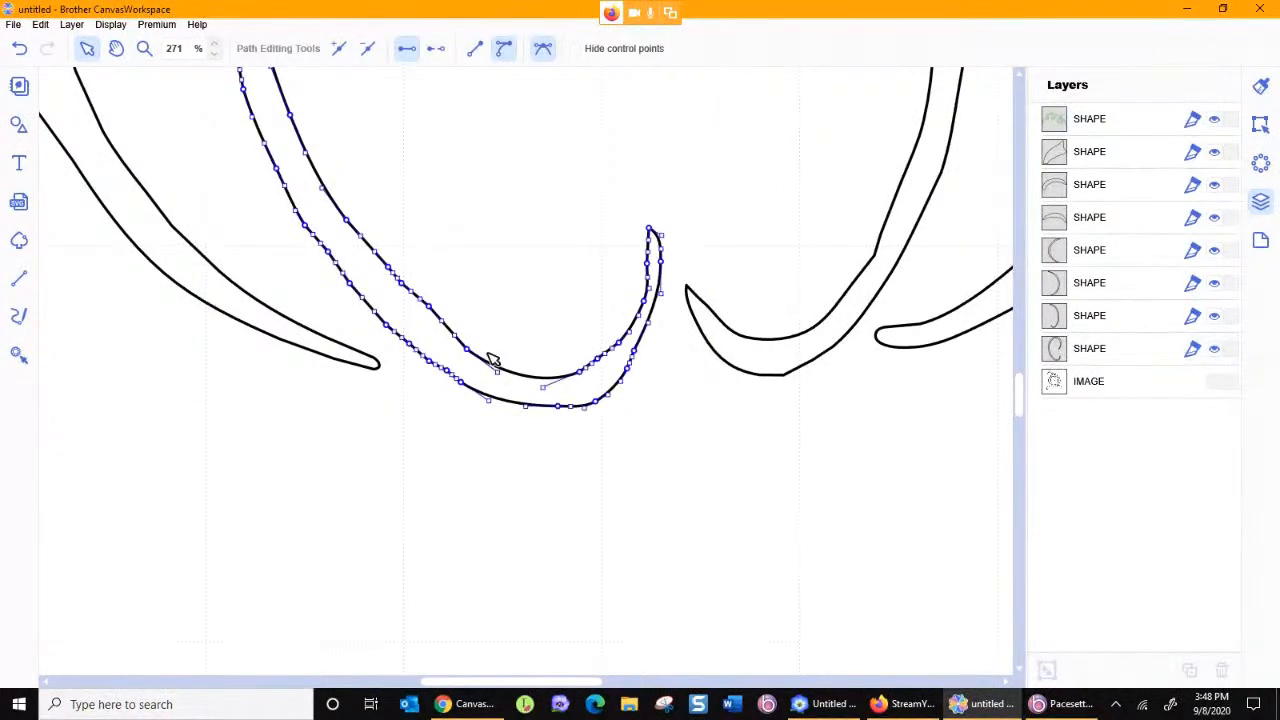
{"action": "left_click", "coordinate": [575, 48]}
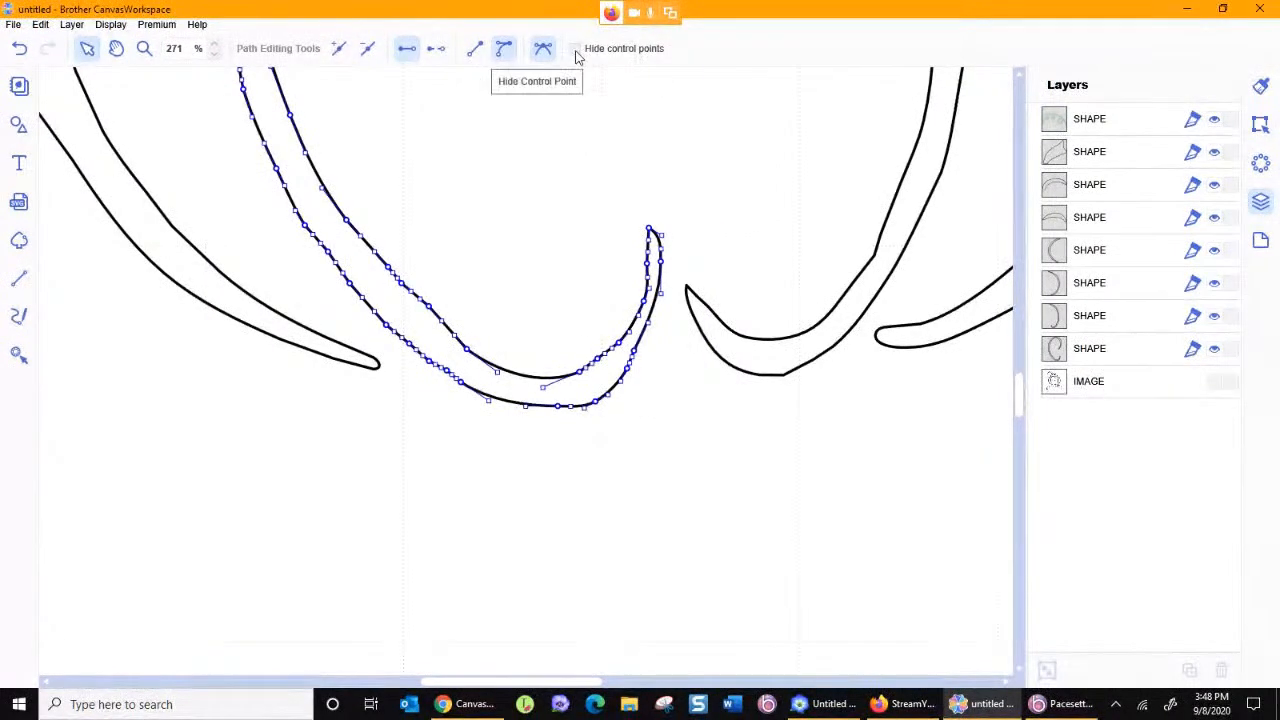
{"action": "left_click_drag", "start_coordinate": [649, 229], "coordinate": [645, 207]}
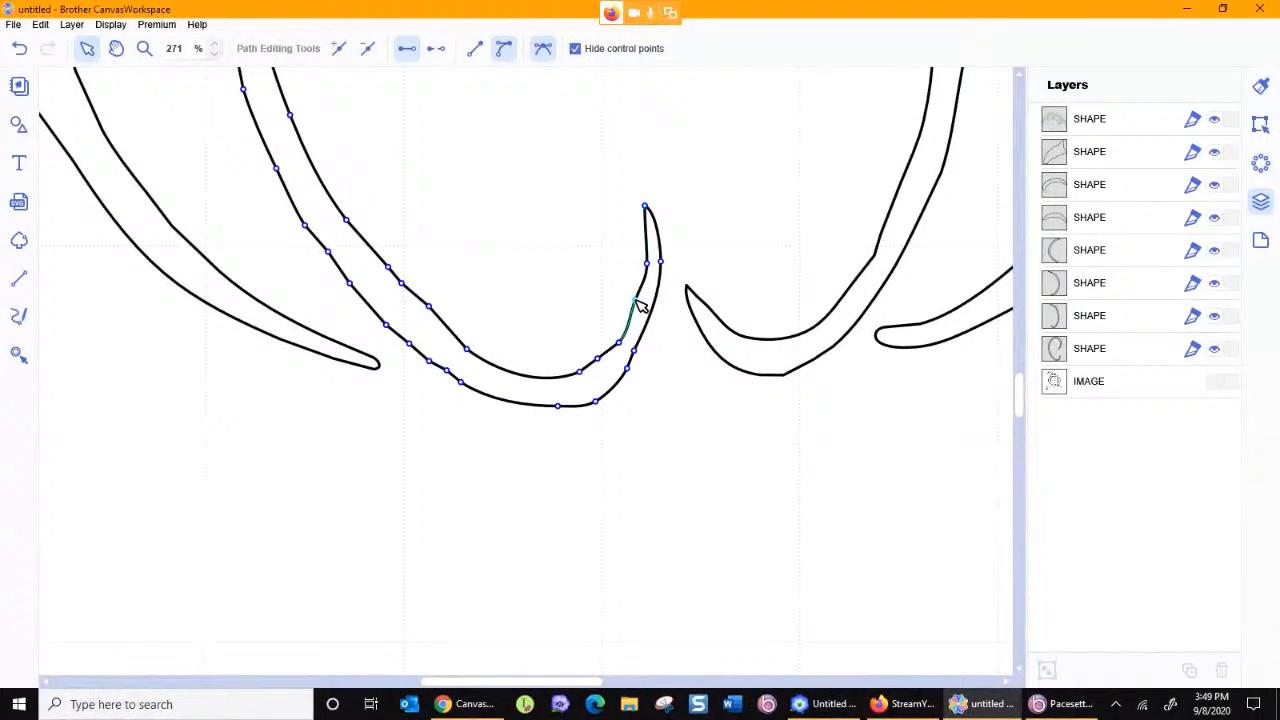
{"action": "left_click", "coordinate": [646, 265]}
{"action": "left_click_drag", "start_coordinate": [635, 350], "coordinate": [647, 342]}
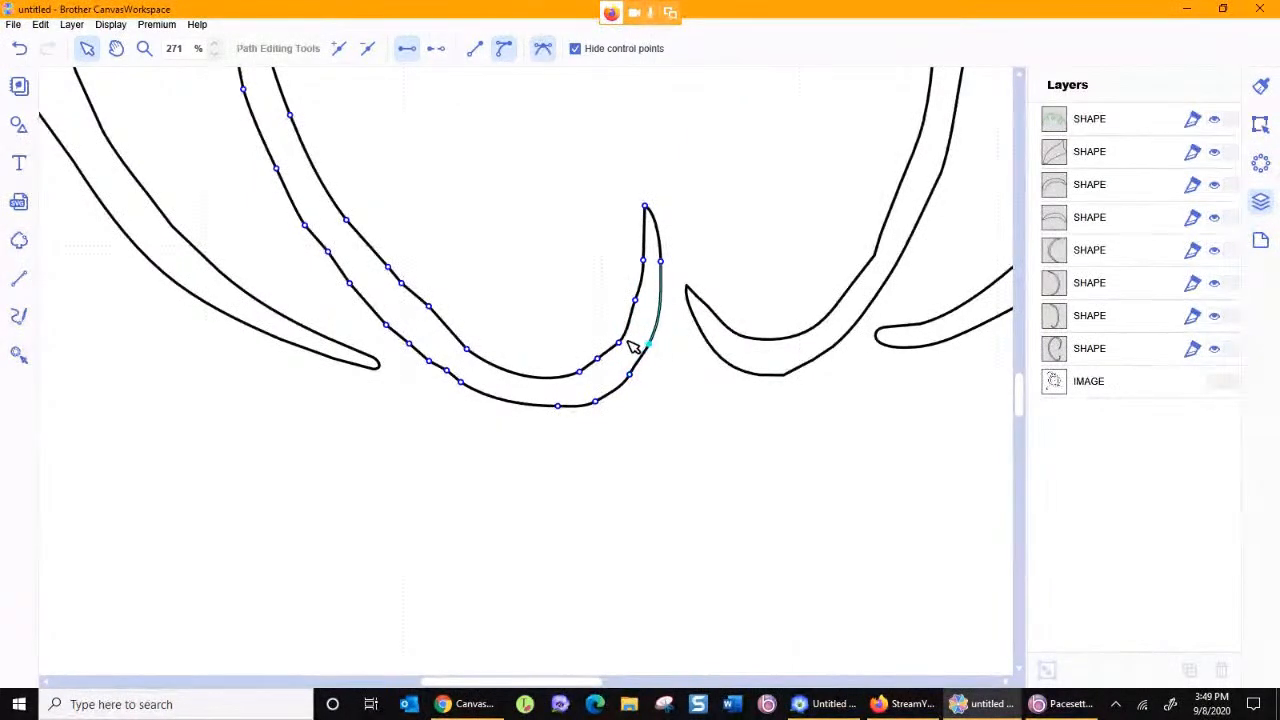
Step: Smooth the inner edge of the central segment's bottom curve by repositioning its points and control handles, and finish editing the shape
{"action": "left_click", "coordinate": [563, 371]}
{"action": "left_click_drag", "start_coordinate": [468, 352], "coordinate": [483, 349]}
{"action": "mouse_move", "coordinate": [617, 337]}
{"action": "left_mouse_down"}
{"action": "mouse_move", "coordinate": [607, 313]}
{"action": "mouse_move", "coordinate": [626, 334]}
{"action": "left_mouse_up"}
{"action": "left_click", "coordinate": [577, 50]}
{"action": "left_click_drag", "start_coordinate": [563, 378], "coordinate": [588, 354]}
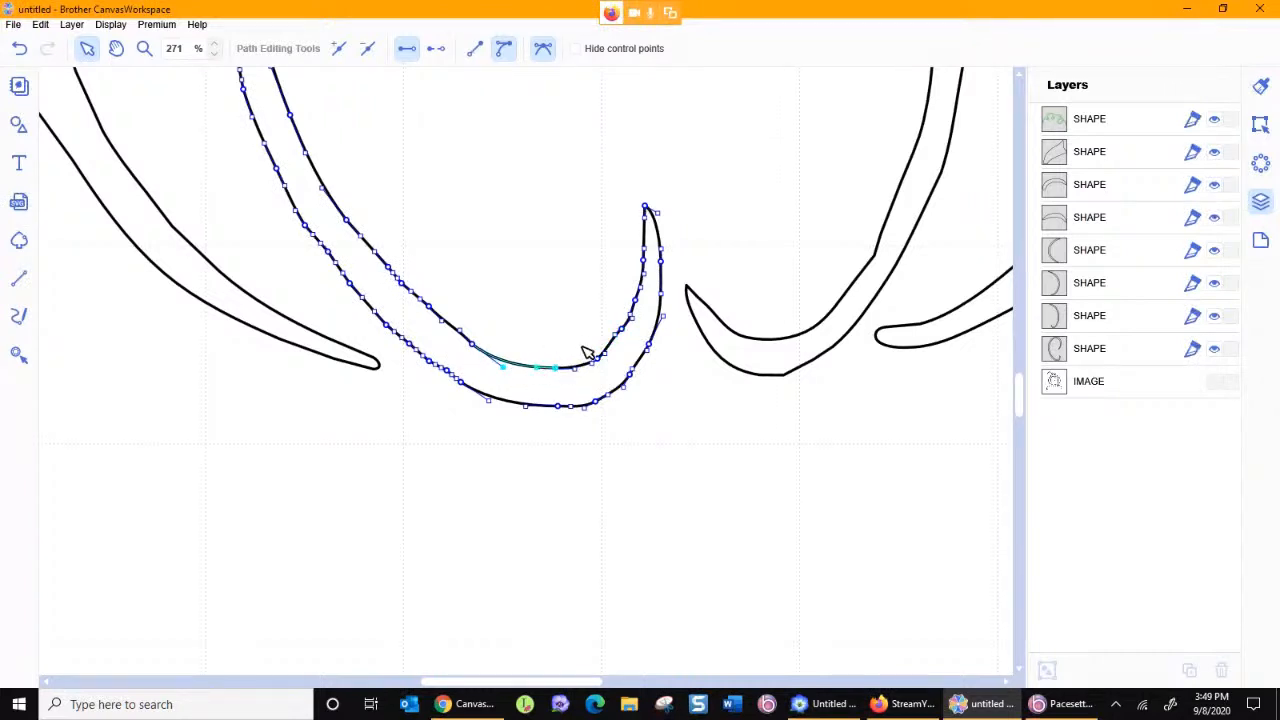
{"action": "left_click", "coordinate": [617, 344]}
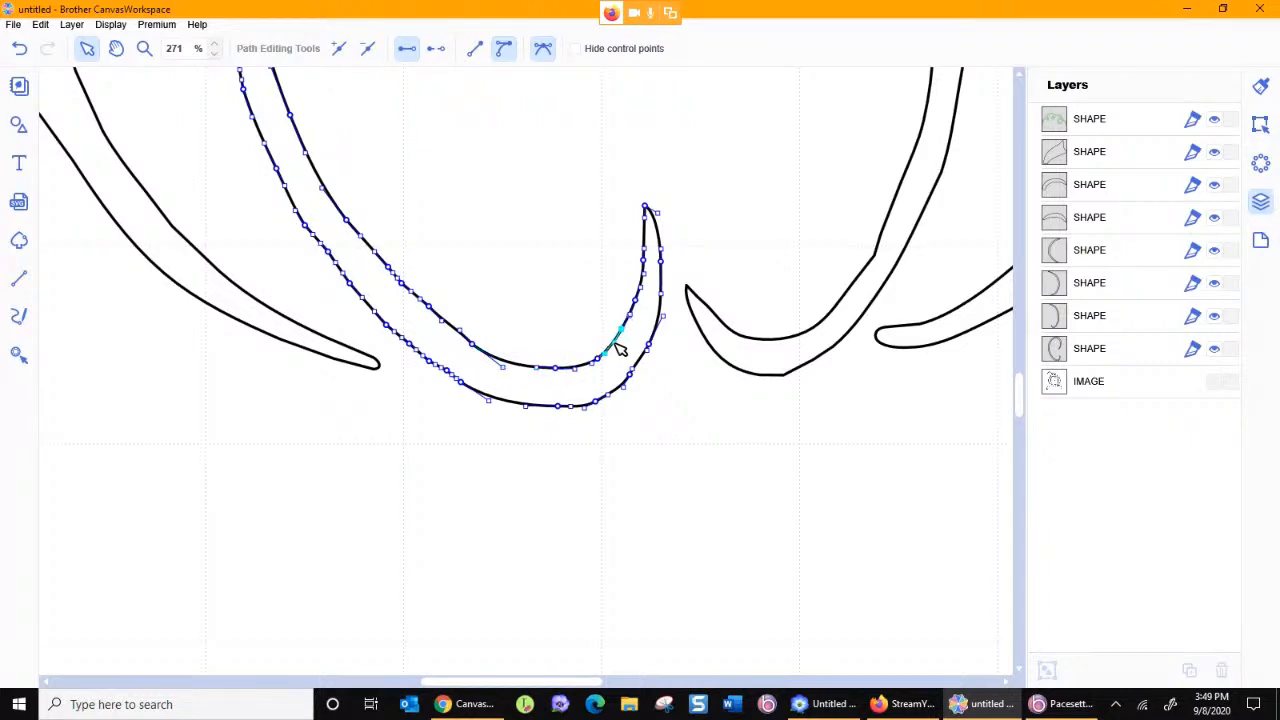
{"action": "left_click", "coordinate": [727, 443]}
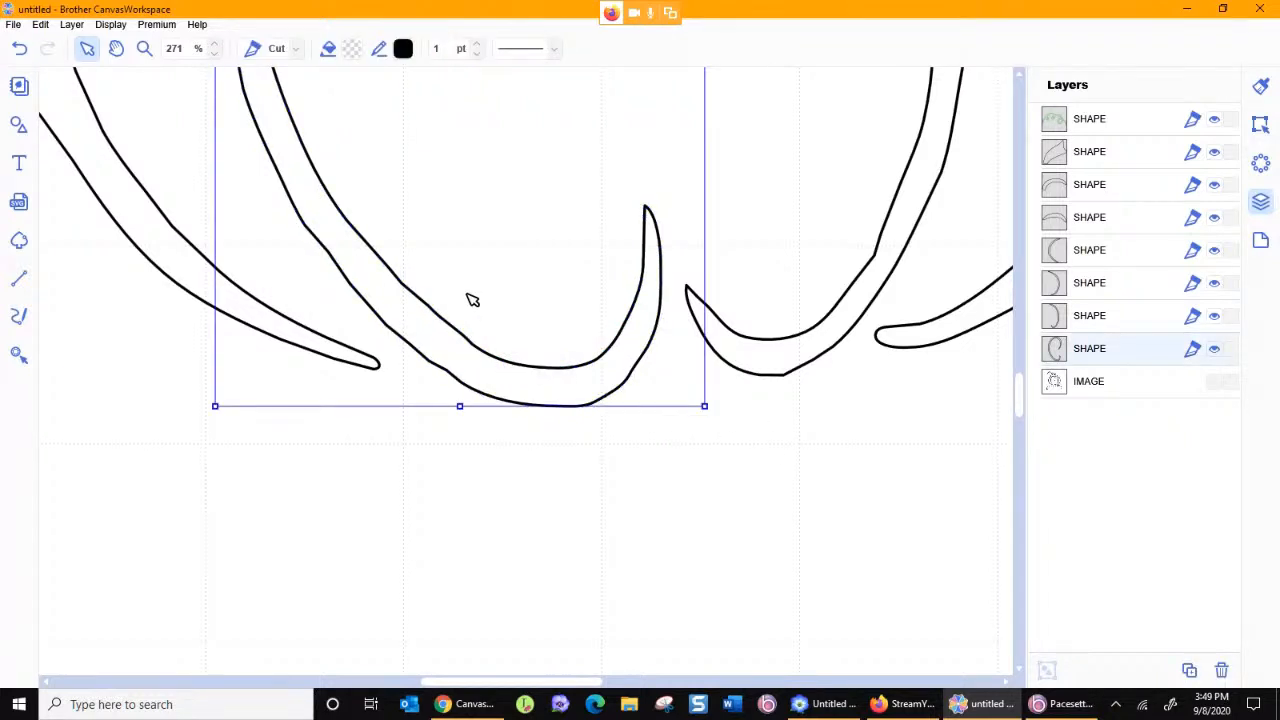
{"action": "left_click", "coordinate": [145, 49]}
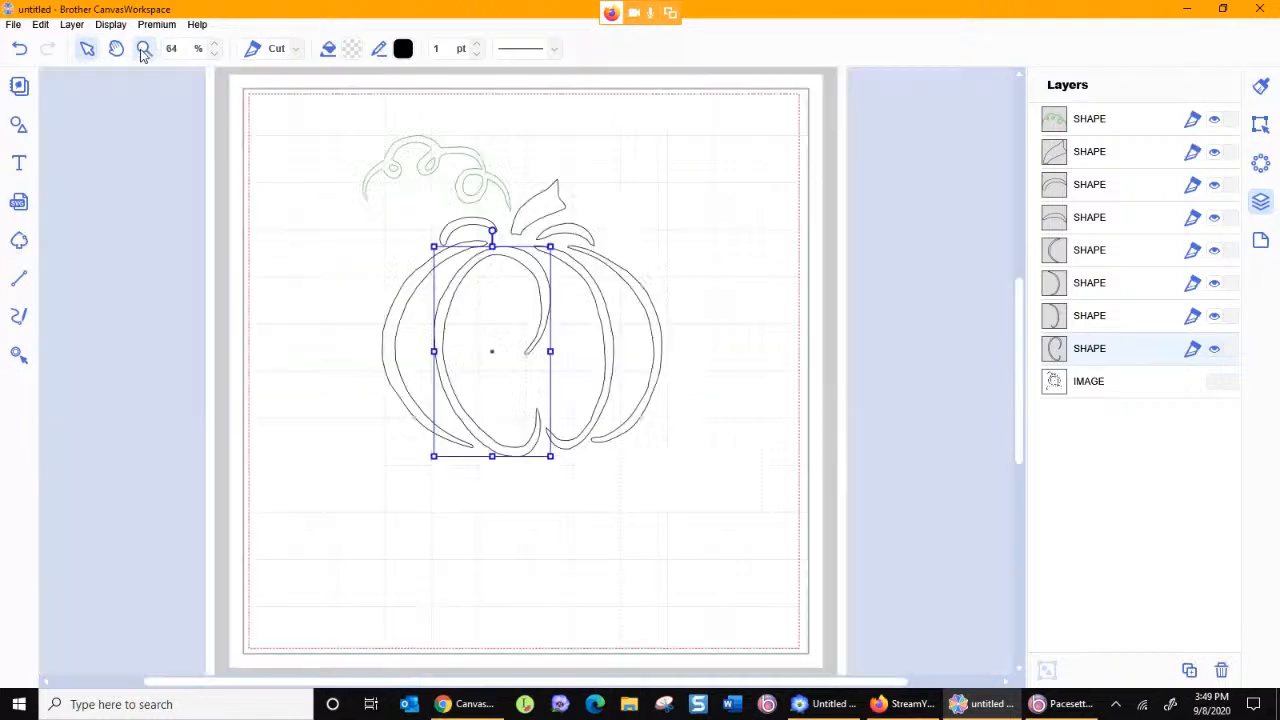
{"action": "left_click", "coordinate": [736, 344]}
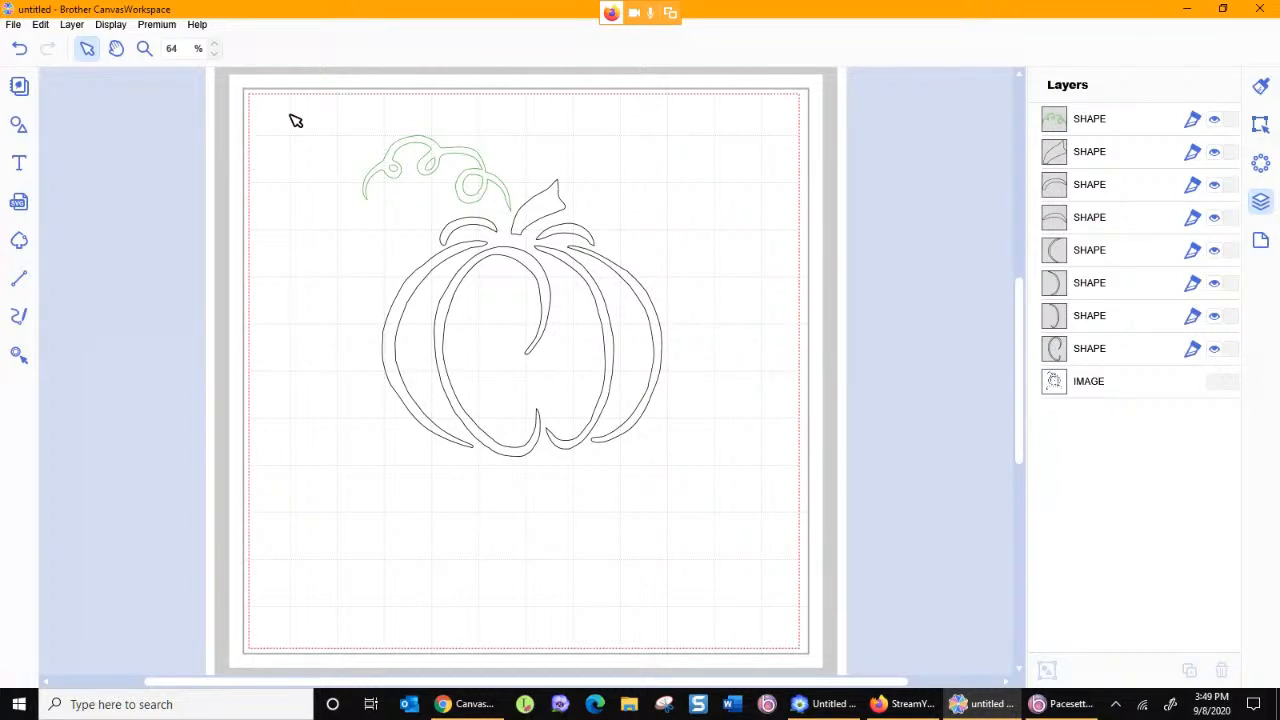
{"action": "left_click", "coordinate": [445, 161]}
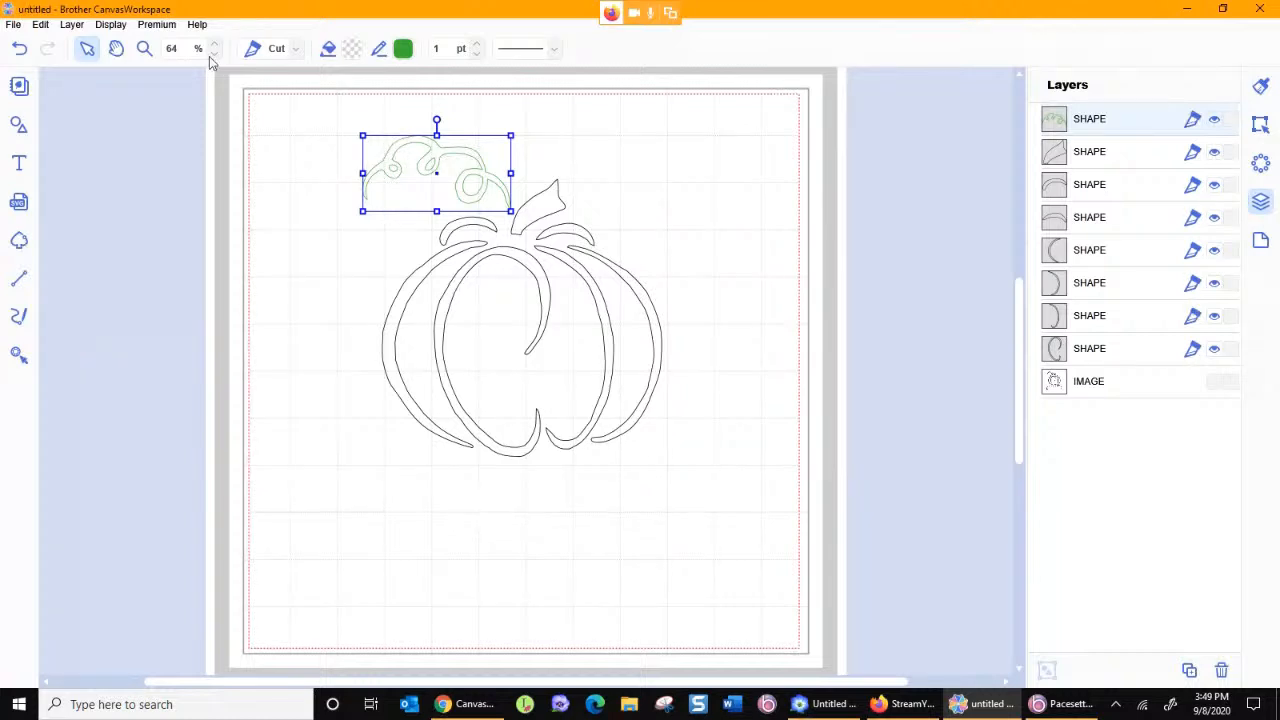
{"action": "left_click_drag", "start_coordinate": [303, 115], "coordinate": [713, 496]}
{"action": "left_click", "coordinate": [750, 392]}
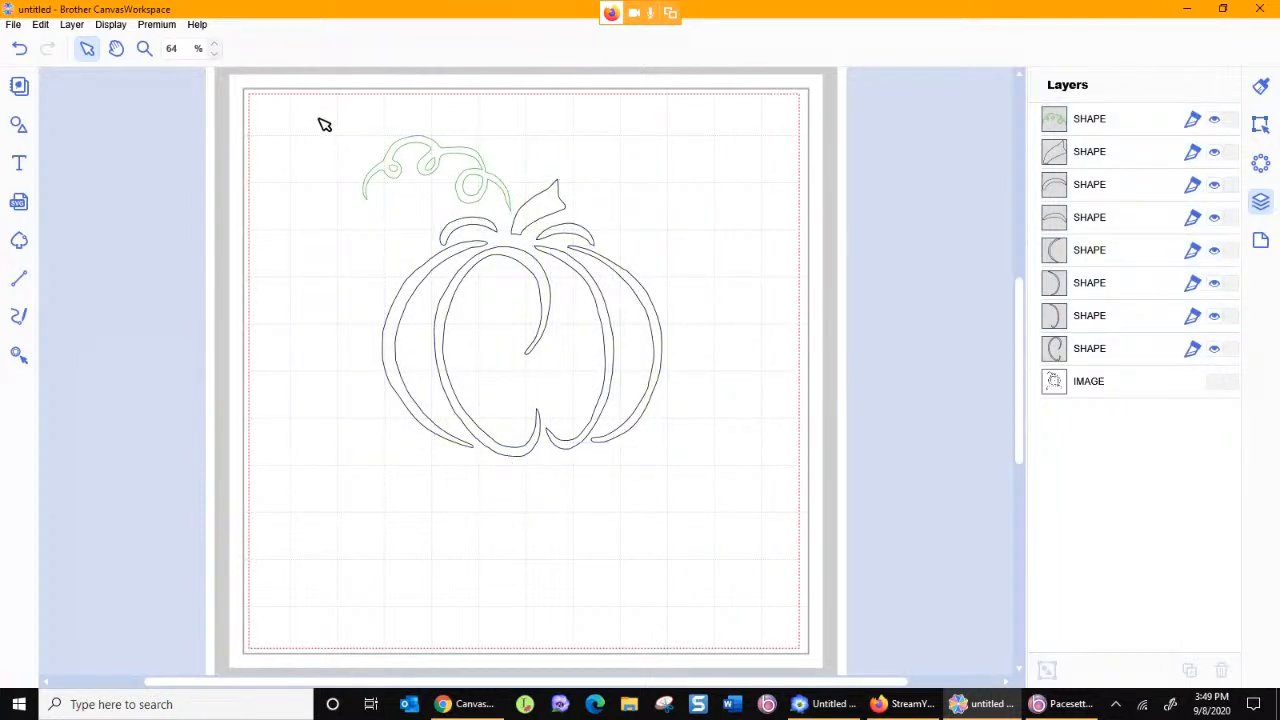
Step: Start a new blank project without saving the changes to the current drawing
{"action": "left_click", "coordinate": [14, 24]}
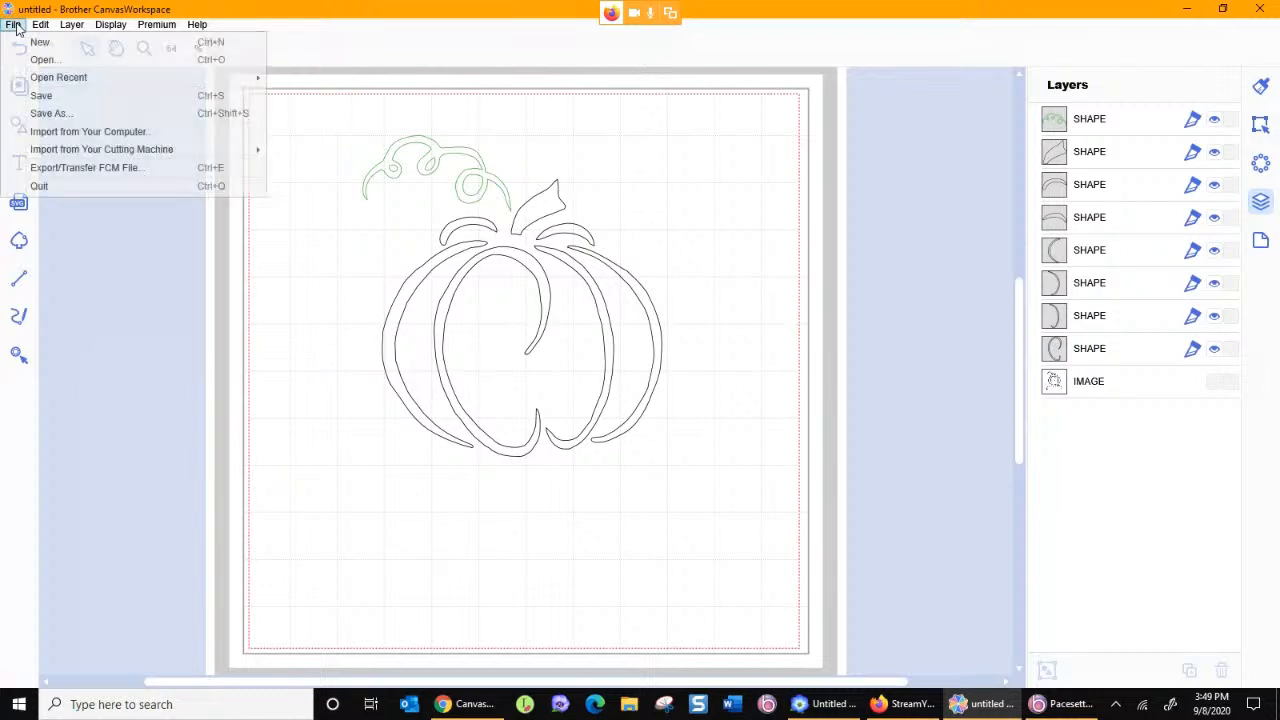
{"action": "left_click", "coordinate": [20, 41]}
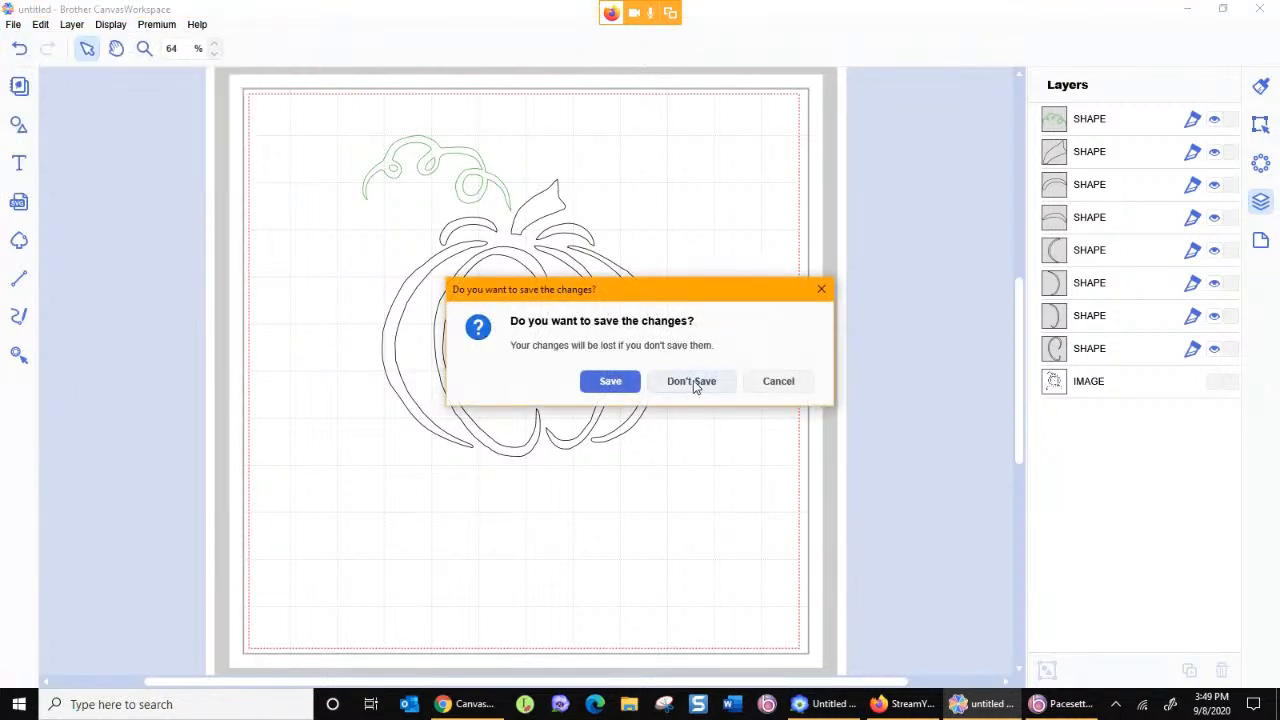
{"action": "left_click", "coordinate": [693, 380]}
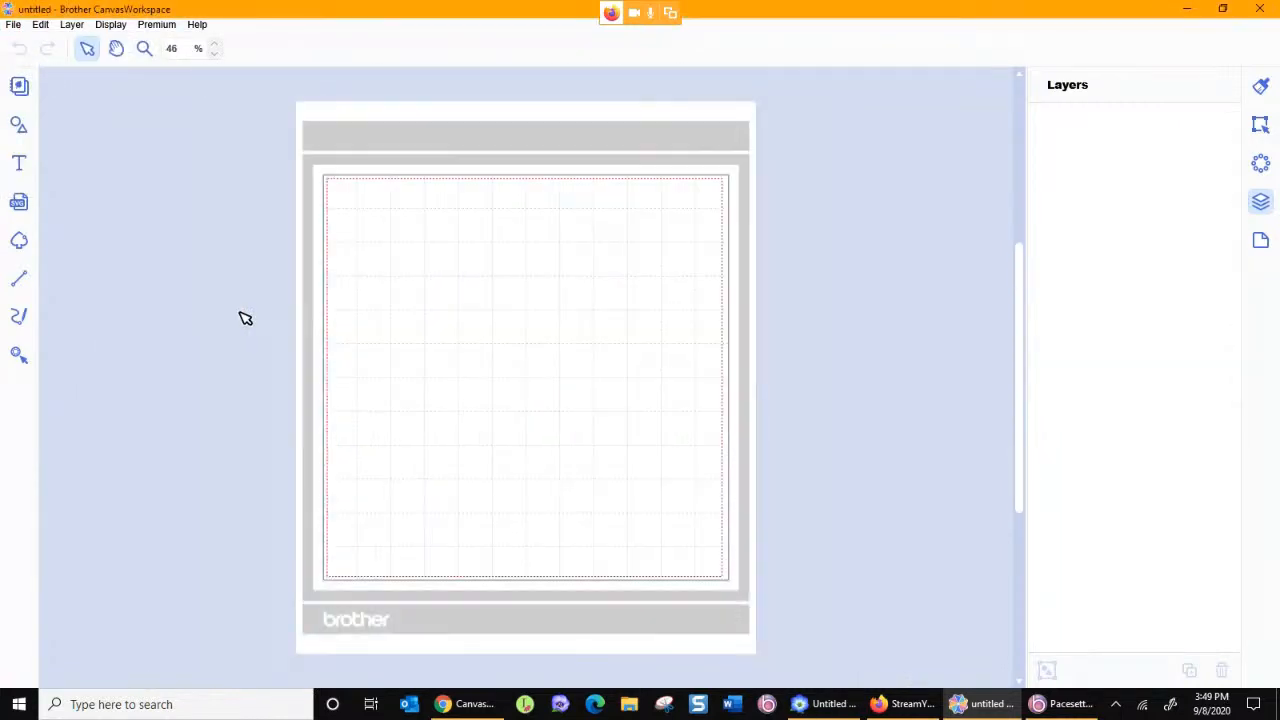
Step: Load 000006.jpg from the IMG folder on the USB drive into Image Tracing for an outline trace
{"action": "left_click", "coordinate": [19, 241]}
{"action": "left_click", "coordinate": [500, 310]}
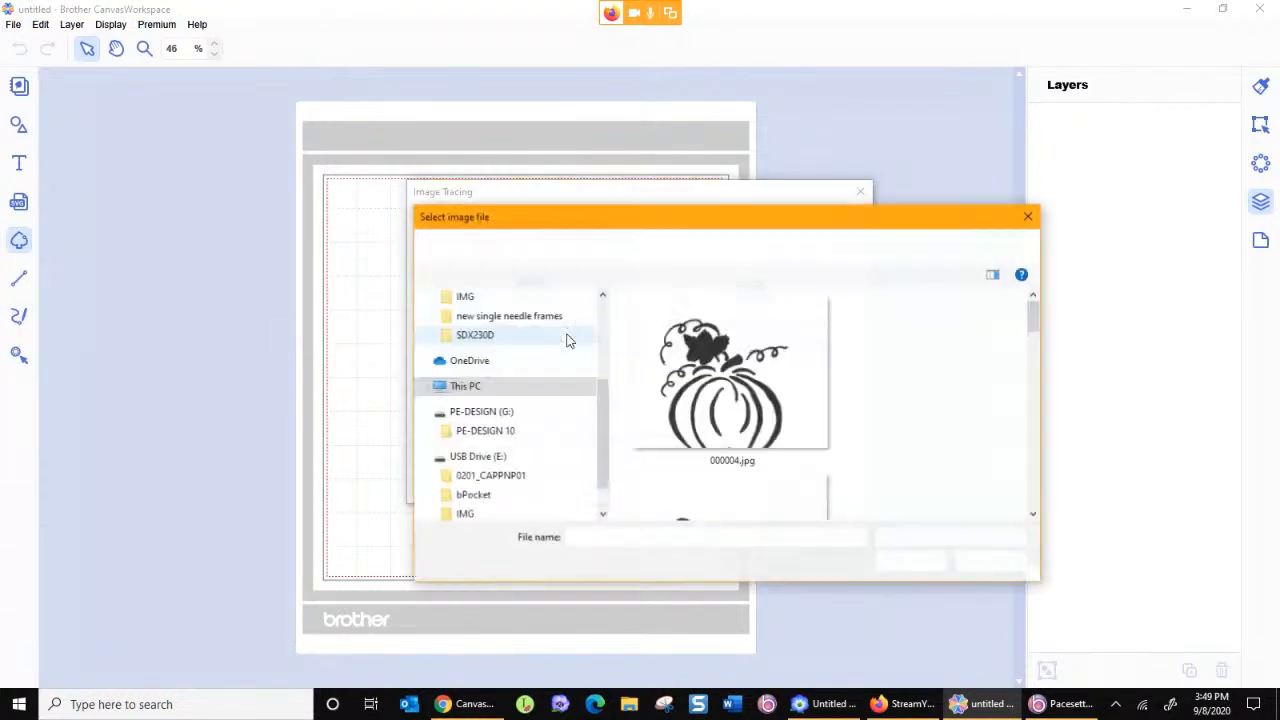
{"action": "scroll", "coordinate": [805, 430], "scroll_direction": "down", "scroll_amount": 5}
{"action": "scroll", "coordinate": [788, 415], "scroll_direction": "up", "scroll_amount": 5}
{"action": "left_click", "coordinate": [770, 410]}
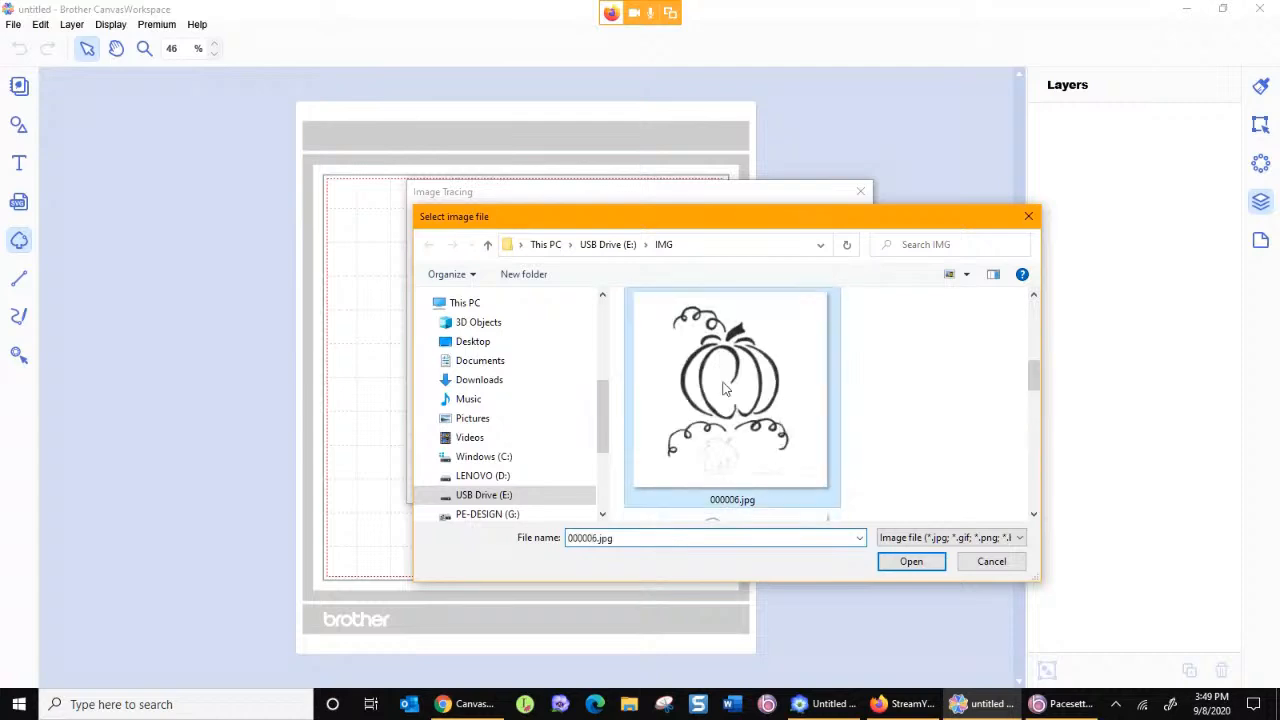
{"action": "left_click", "coordinate": [911, 562]}
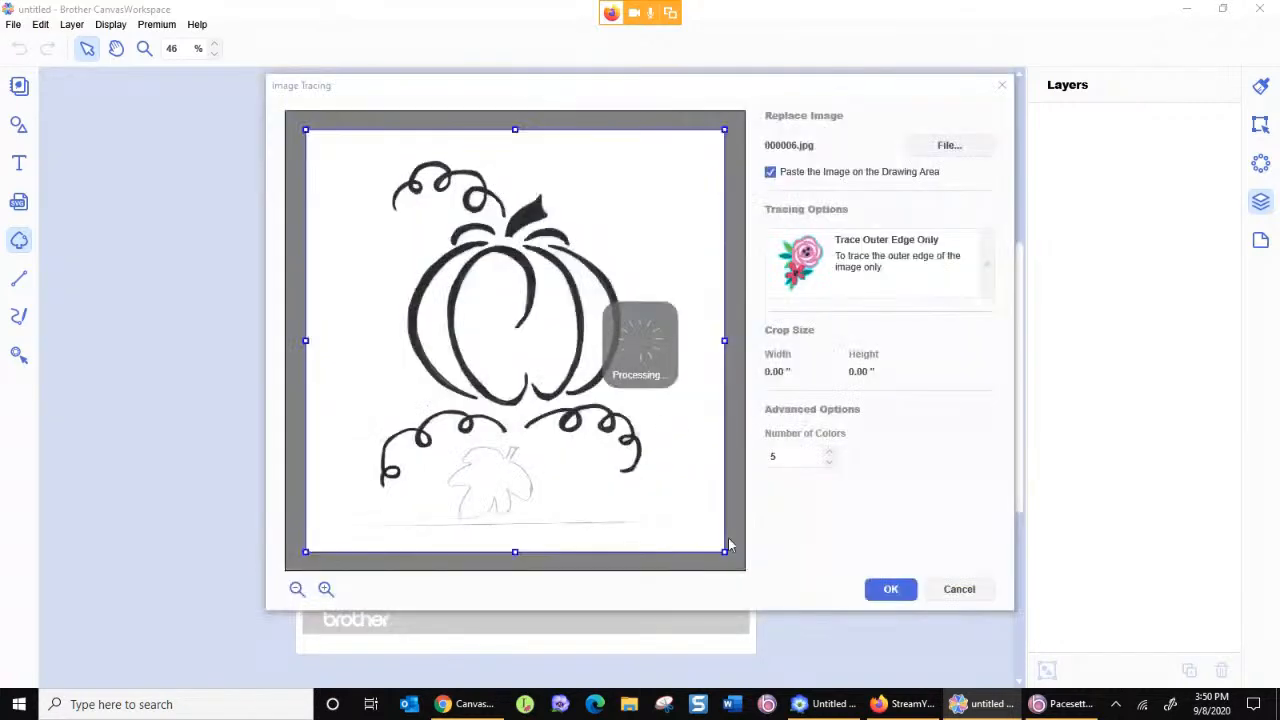
Step: Crop the tracing area to about 7.96 × 8.03 inches around the pumpkin and its upper vine
{"action": "left_click_drag", "start_coordinate": [728, 546], "coordinate": [623, 449]}
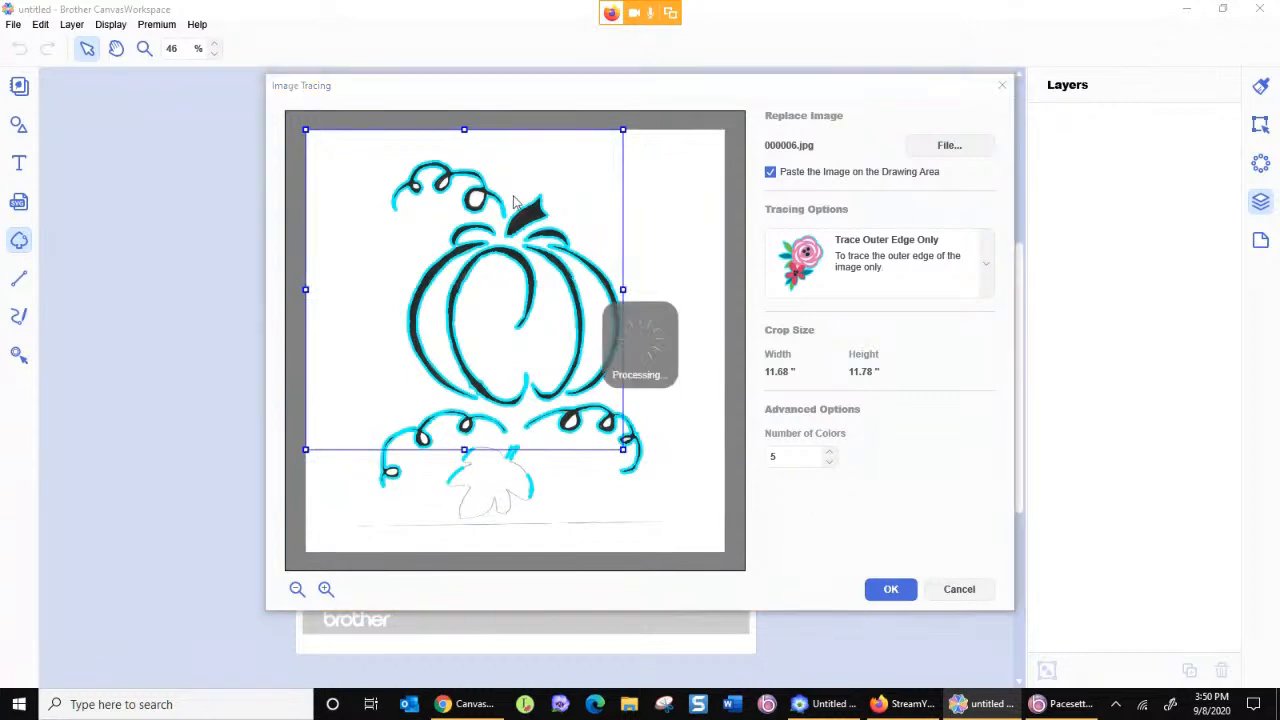
{"action": "left_click_drag", "start_coordinate": [305, 129], "coordinate": [337, 161]}
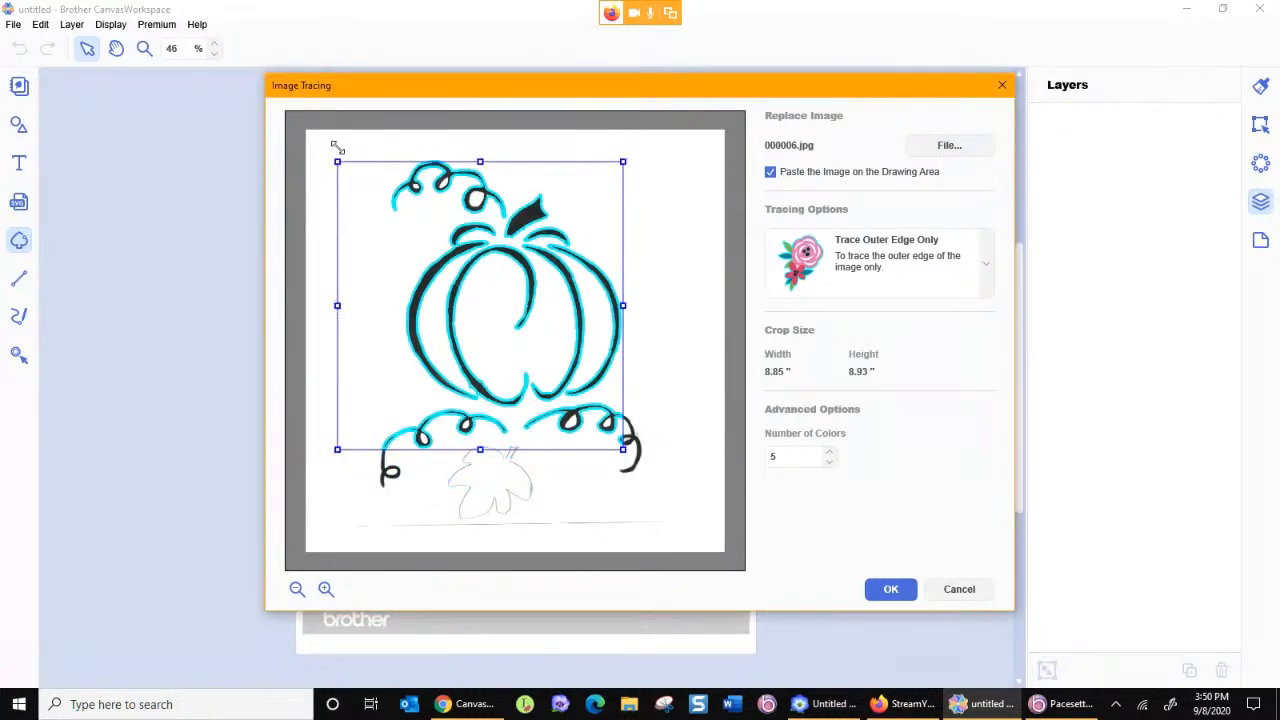
{"action": "left_click_drag", "start_coordinate": [517, 167], "coordinate": [536, 151]}
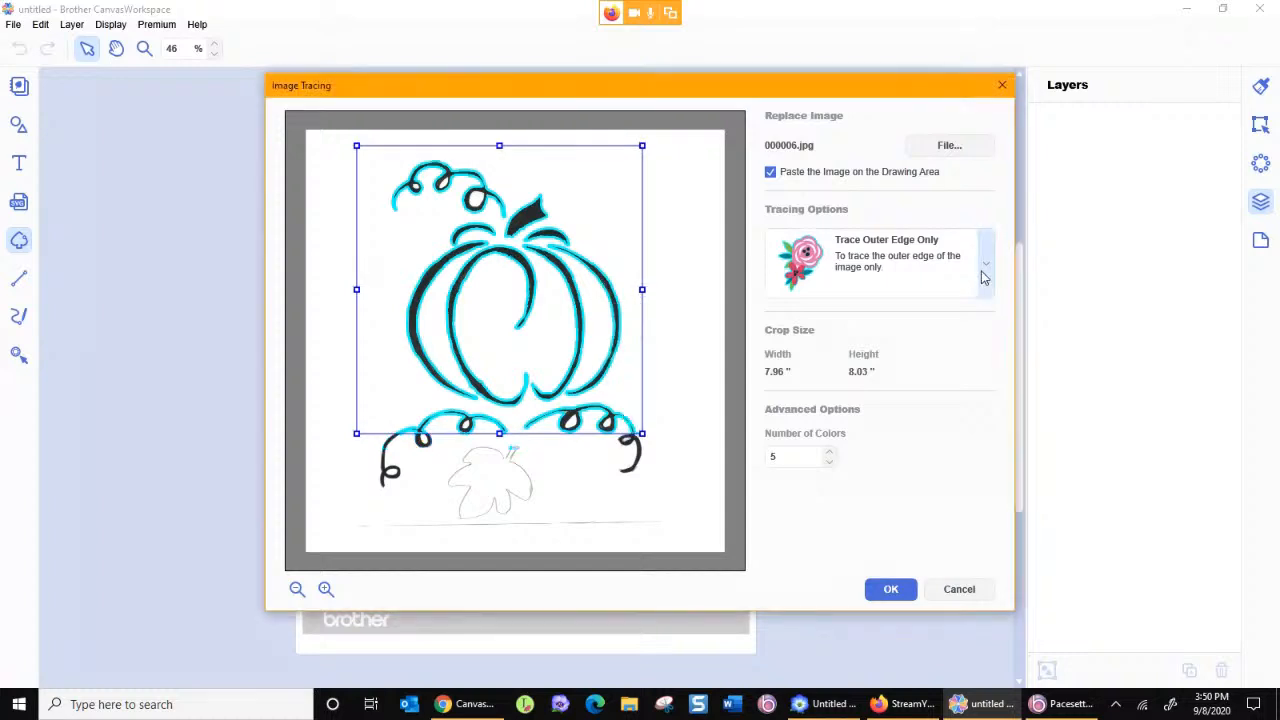
Step: Try the Trace Areas by Color option on the cropped image and return to Trace Outer Edge Only
{"action": "left_click", "coordinate": [984, 272]}
{"action": "left_click", "coordinate": [925, 399]}
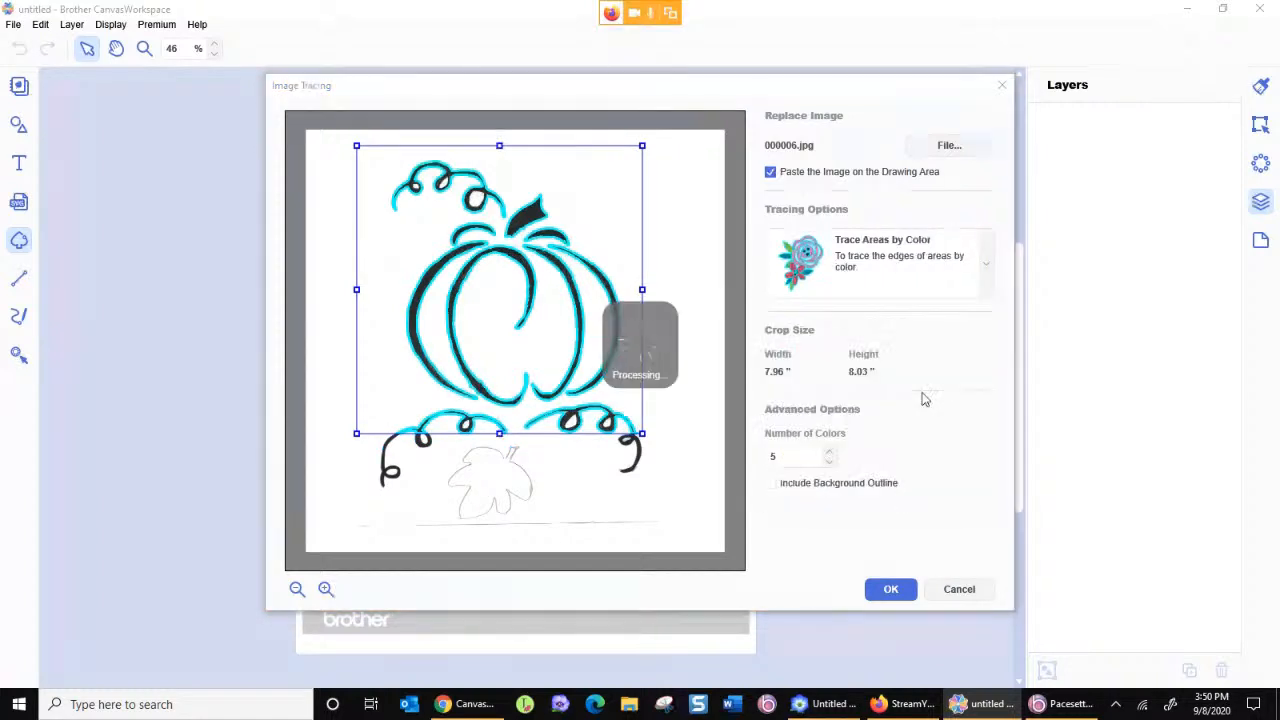
{"action": "left_click", "coordinate": [988, 264]}
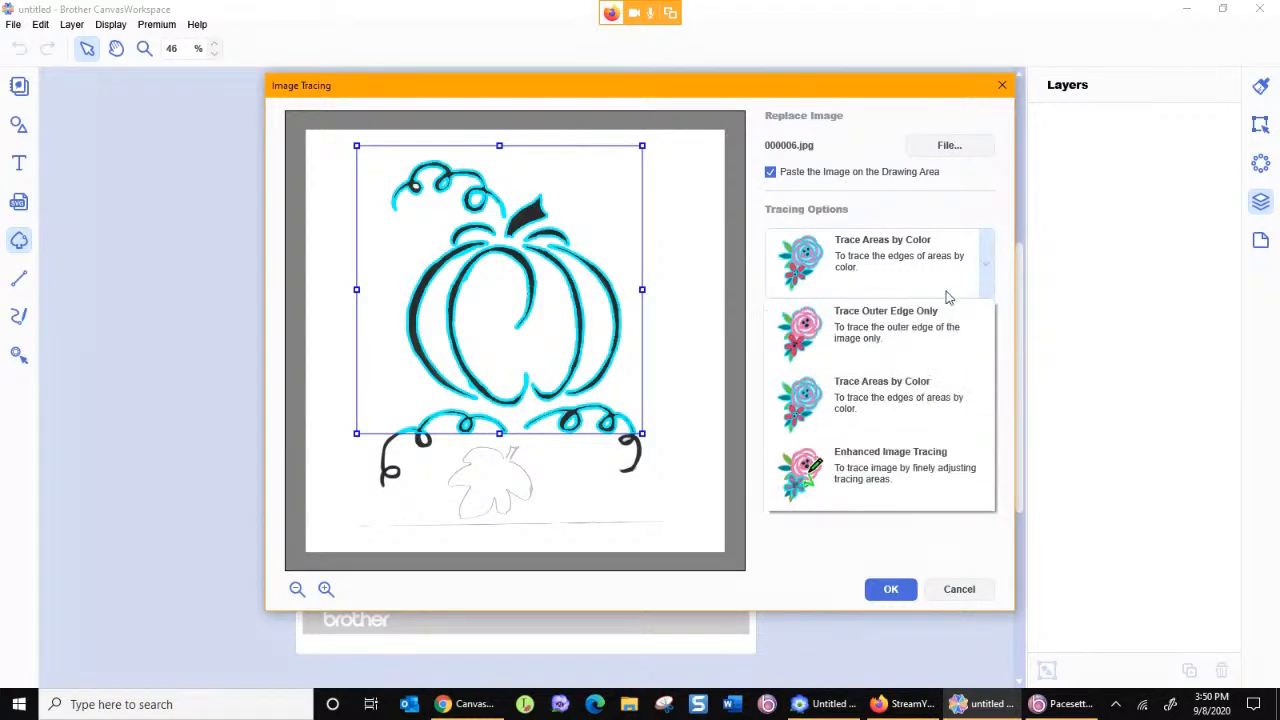
{"action": "left_click", "coordinate": [908, 329]}
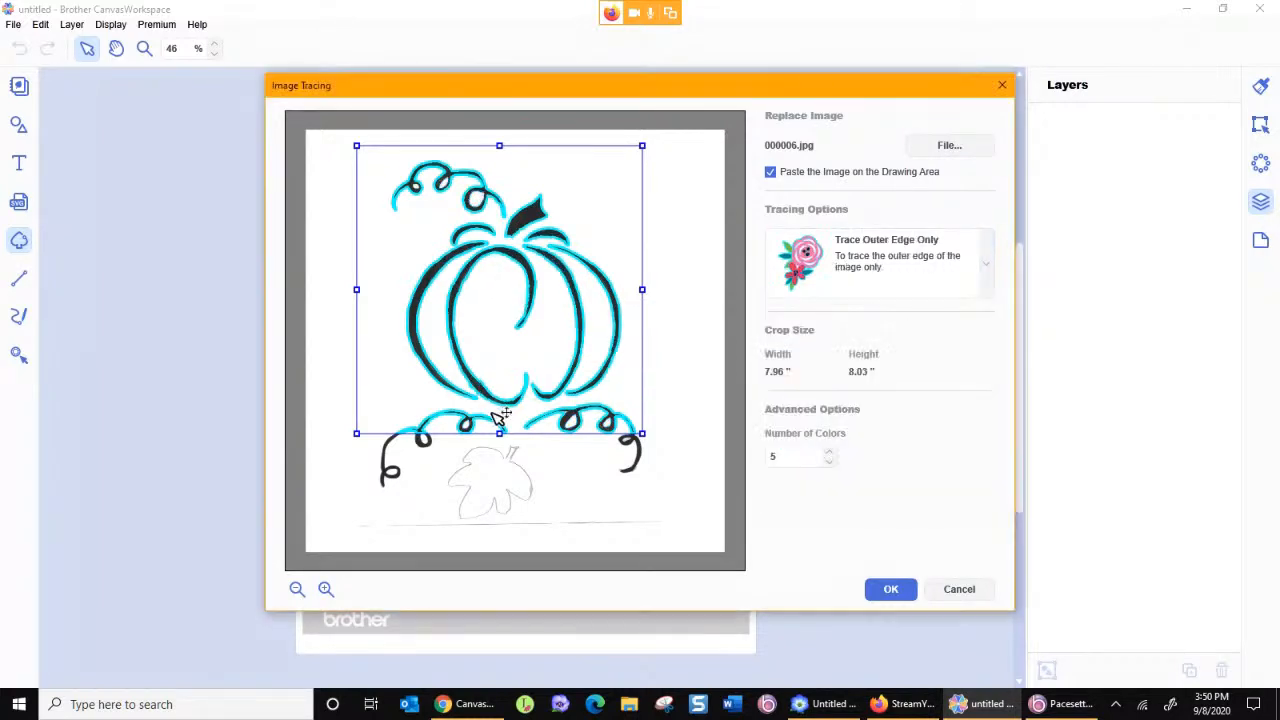
Step: Reduce the crop height to about 7.45 inches from below, complete the trace, and hide the scanned image layer
{"action": "left_click_drag", "start_coordinate": [502, 434], "coordinate": [500, 411]}
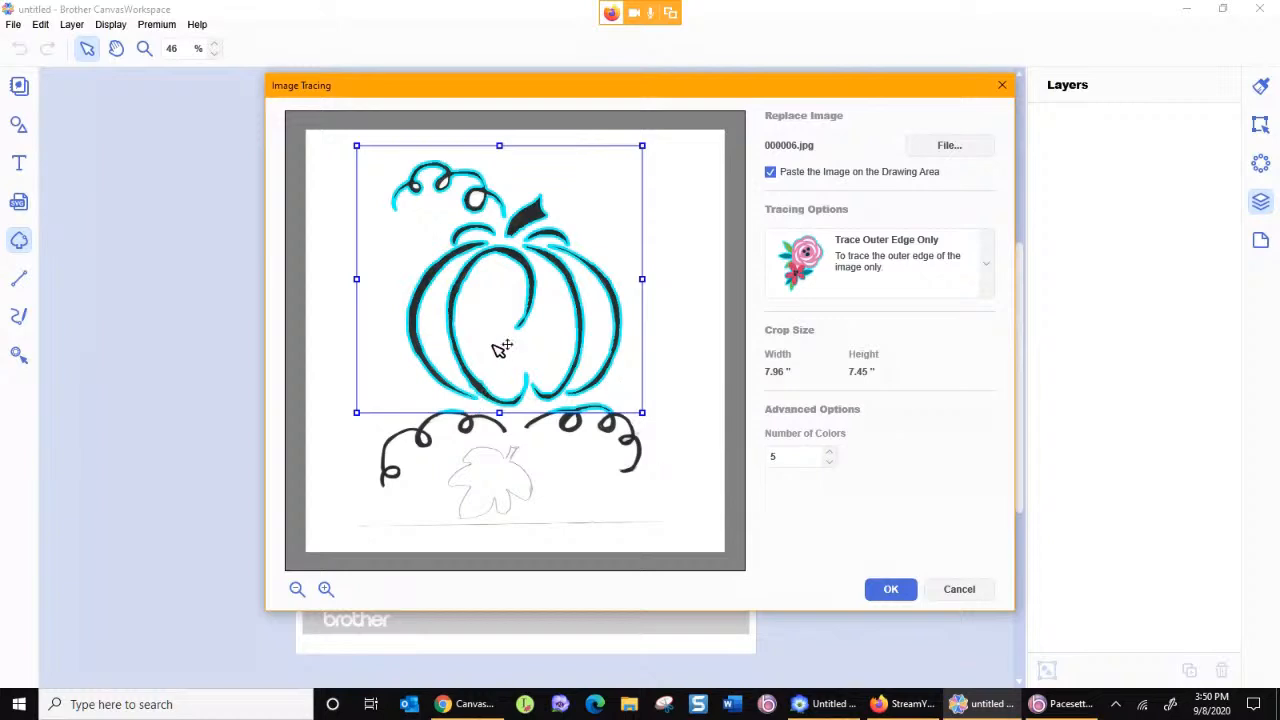
{"action": "left_click", "coordinate": [891, 590]}
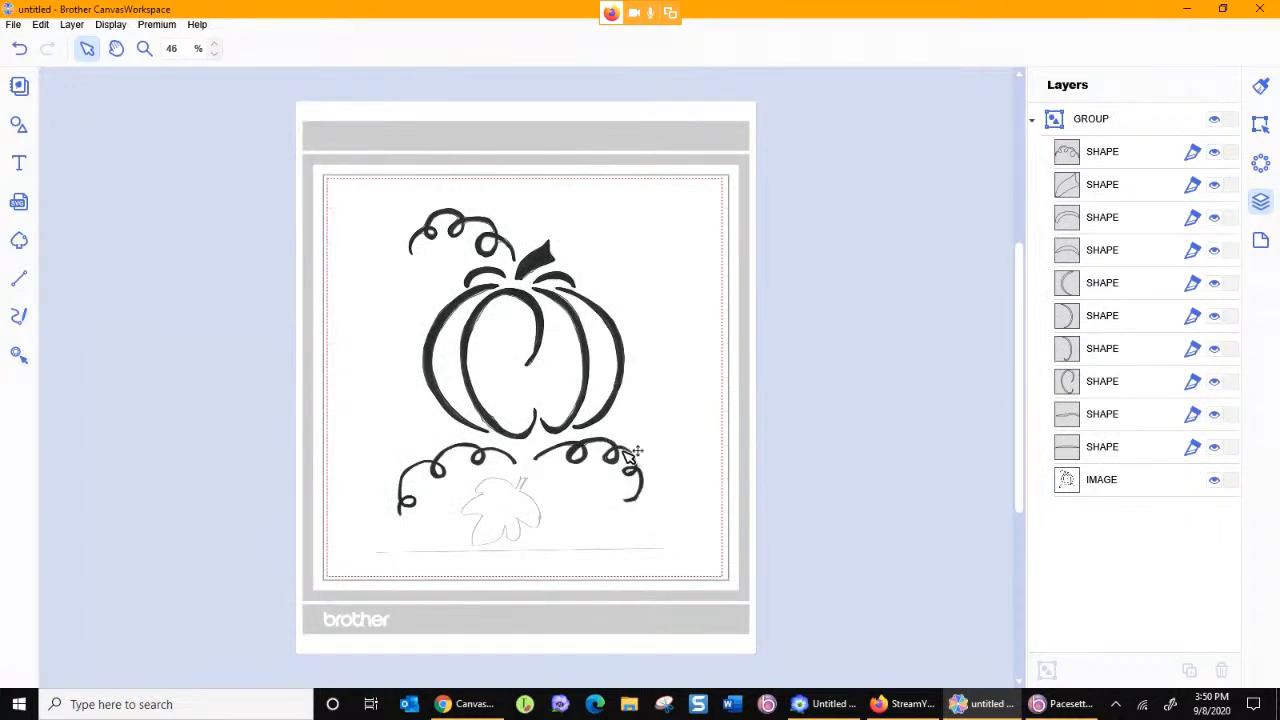
{"action": "left_click", "coordinate": [1214, 480]}
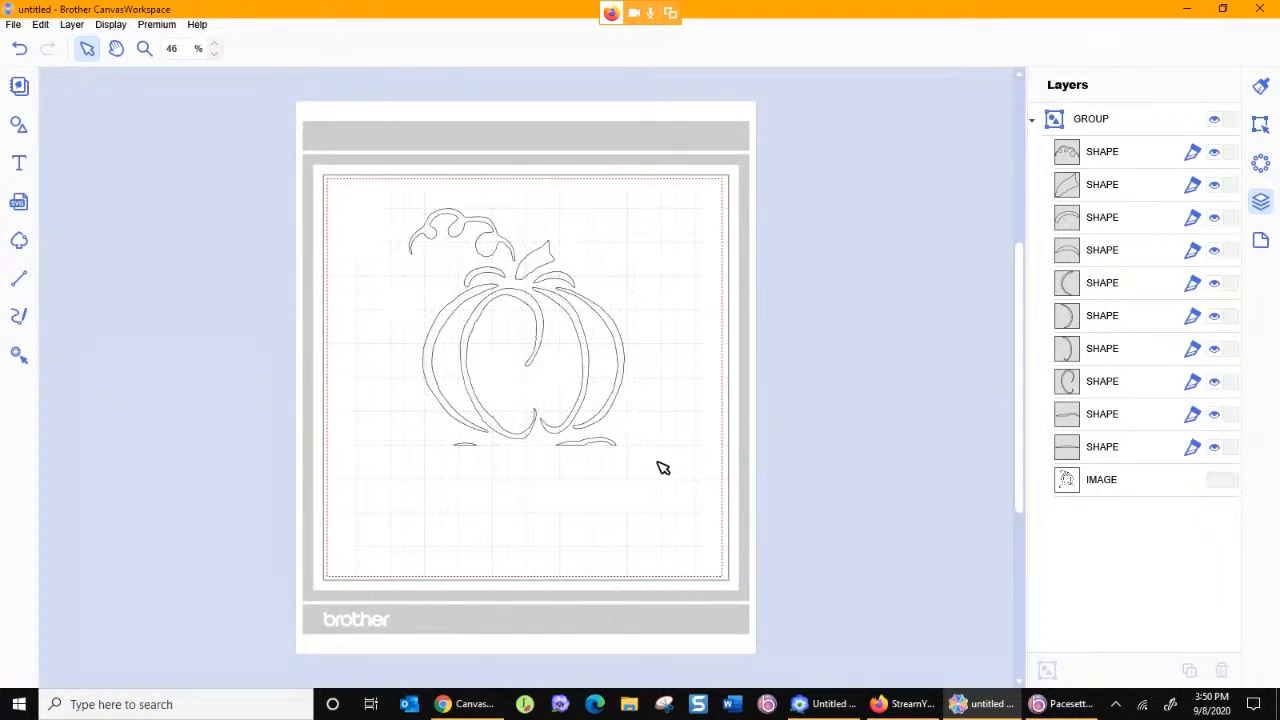
Step: Ungroup the traced pumpkin outlines into separate shapes and clear the selection
{"action": "left_click", "coordinate": [600, 445]}
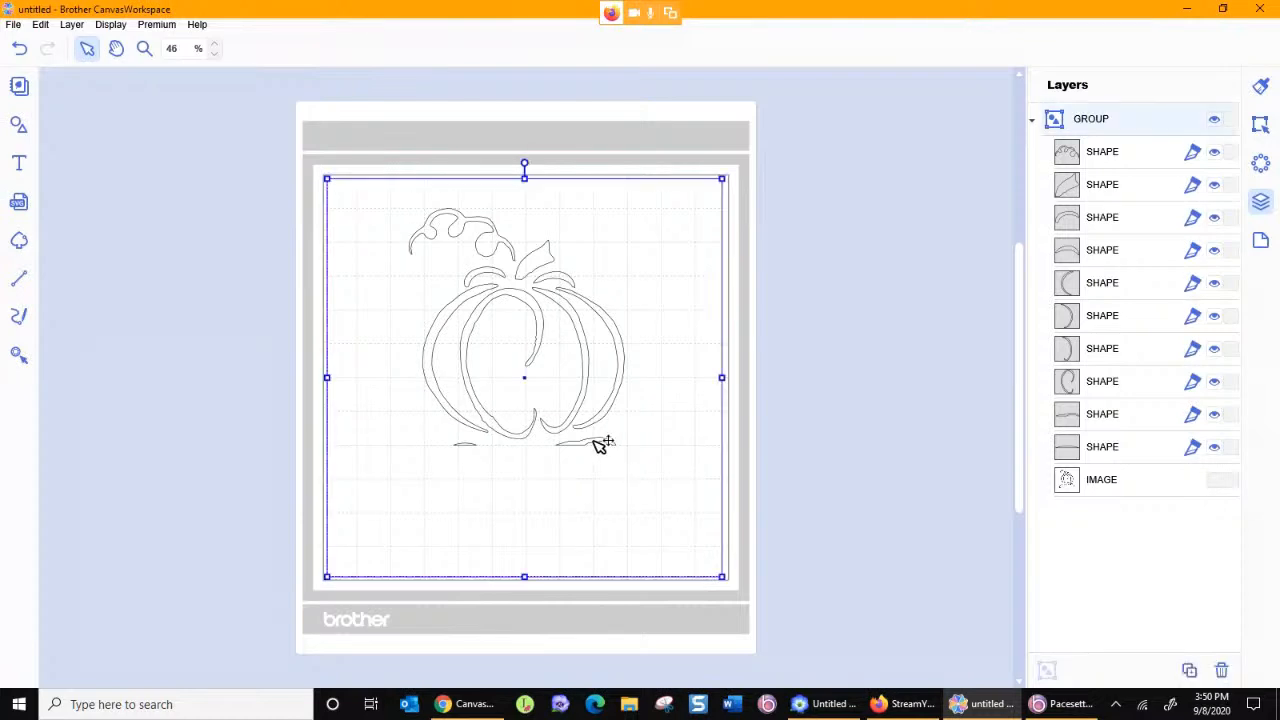
{"action": "right_click", "coordinate": [592, 364]}
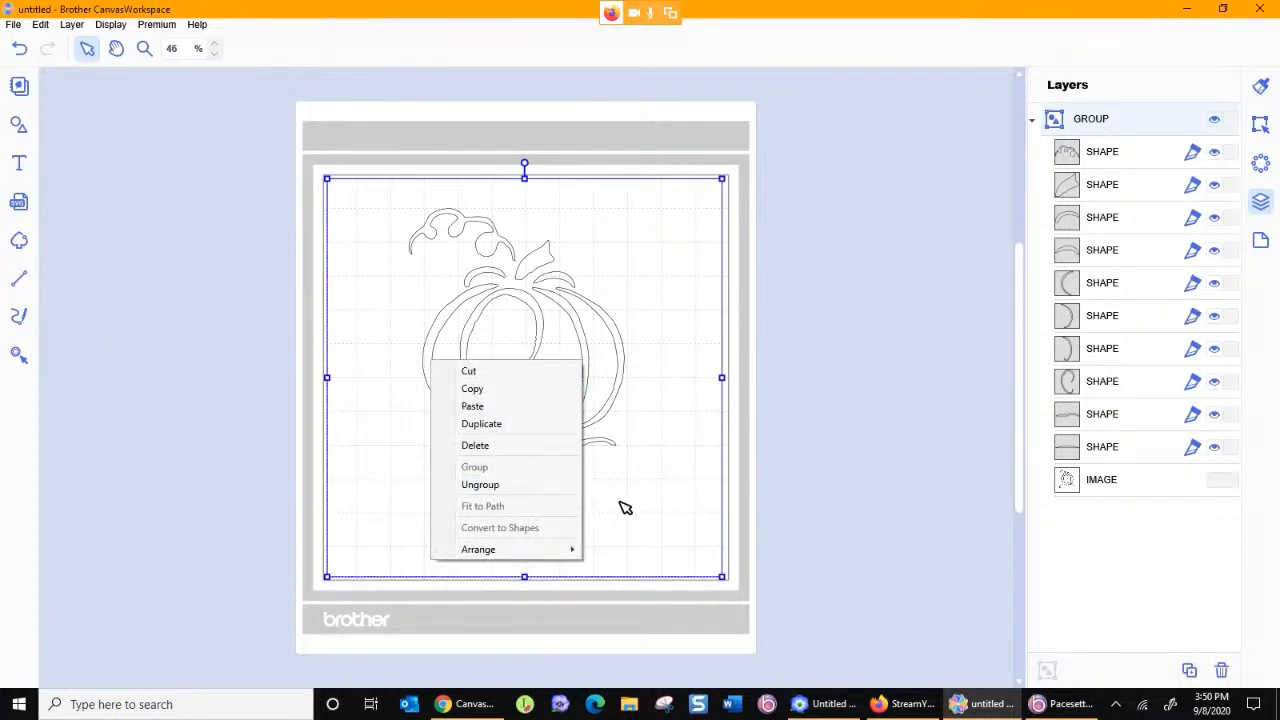
{"action": "left_click", "coordinate": [480, 484]}
{"action": "left_click", "coordinate": [691, 517]}
Step: Delete the two stray vine fragments beneath the pumpkin
{"action": "left_click", "coordinate": [606, 444]}
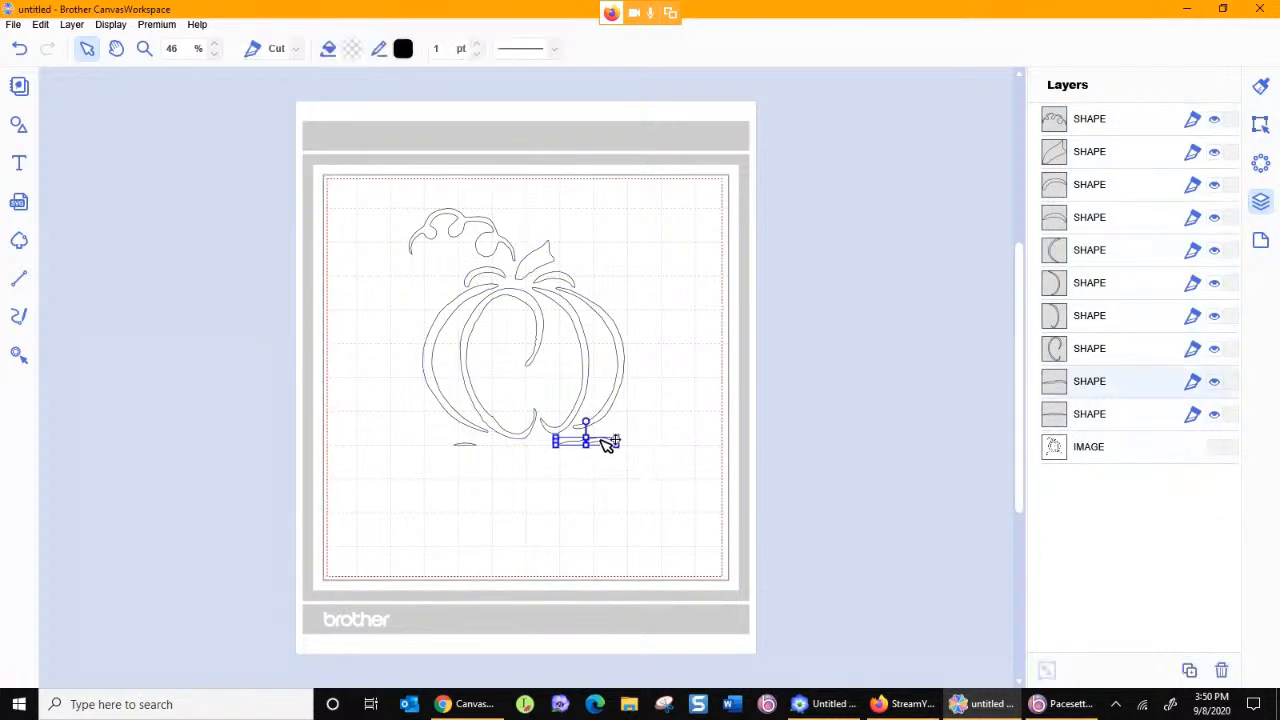
{"action": "key", "text": "Delete"}
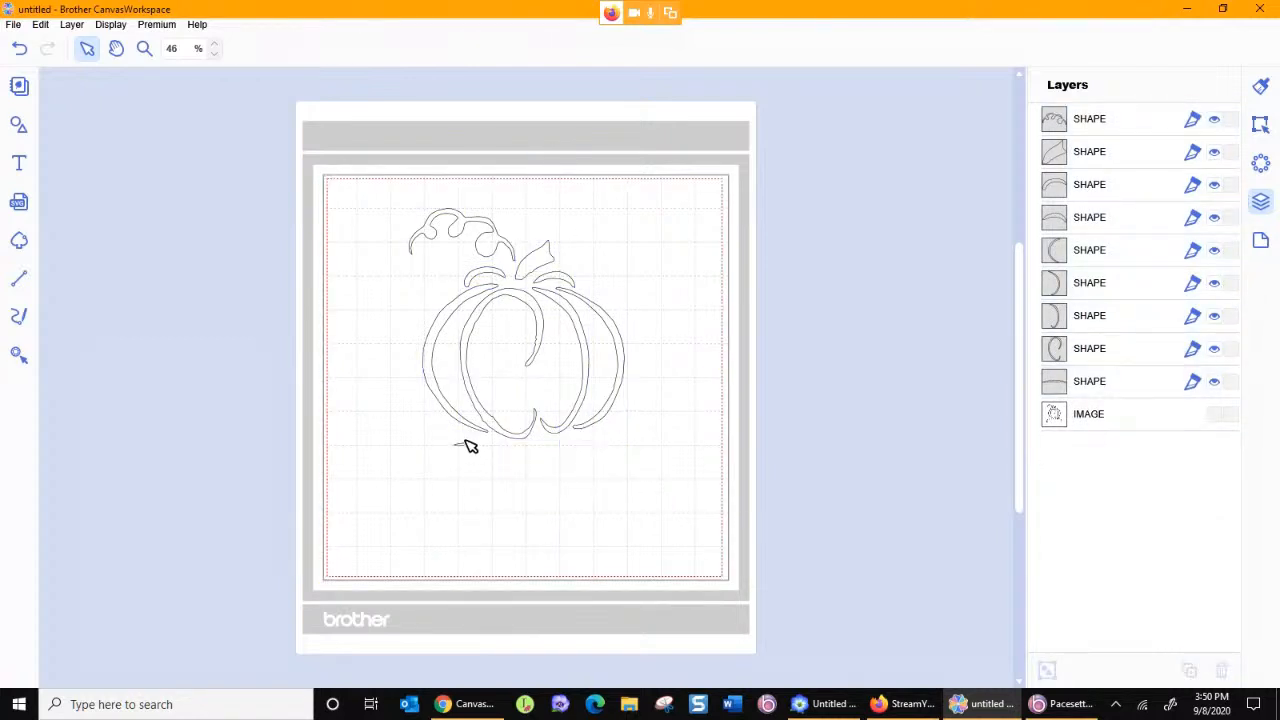
{"action": "left_click", "coordinate": [472, 447]}
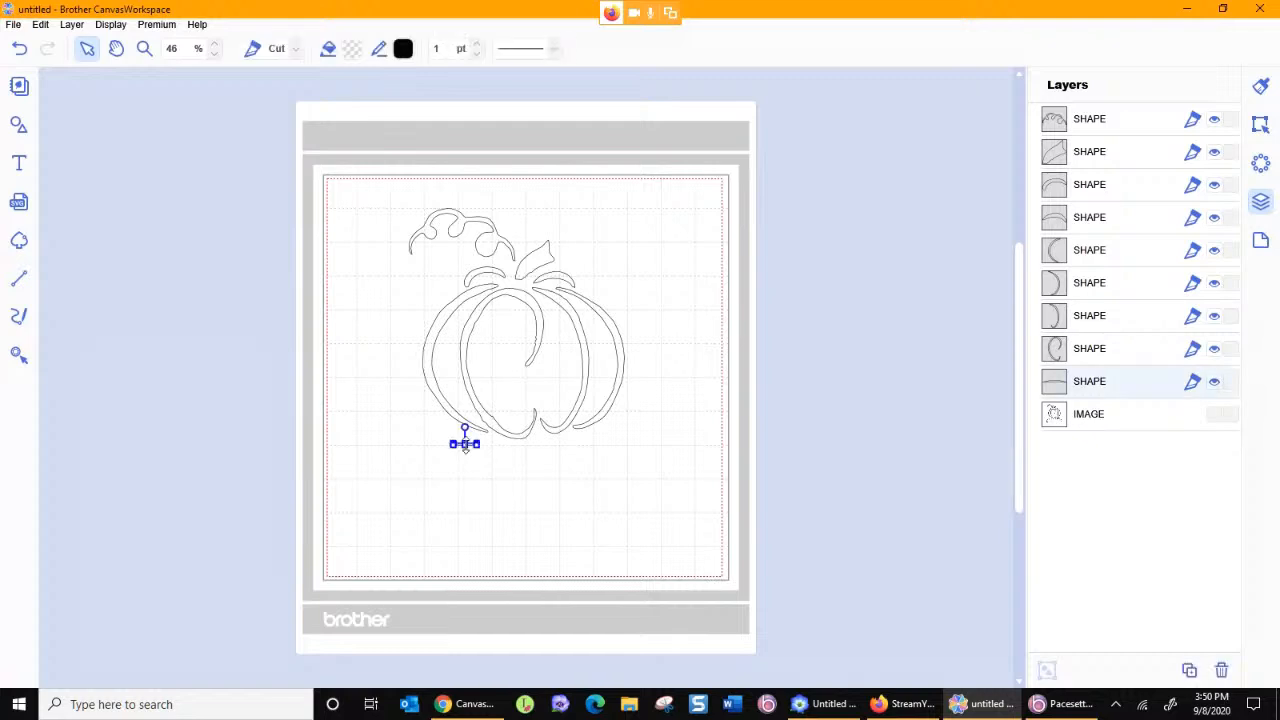
{"action": "key", "text": "Delete"}
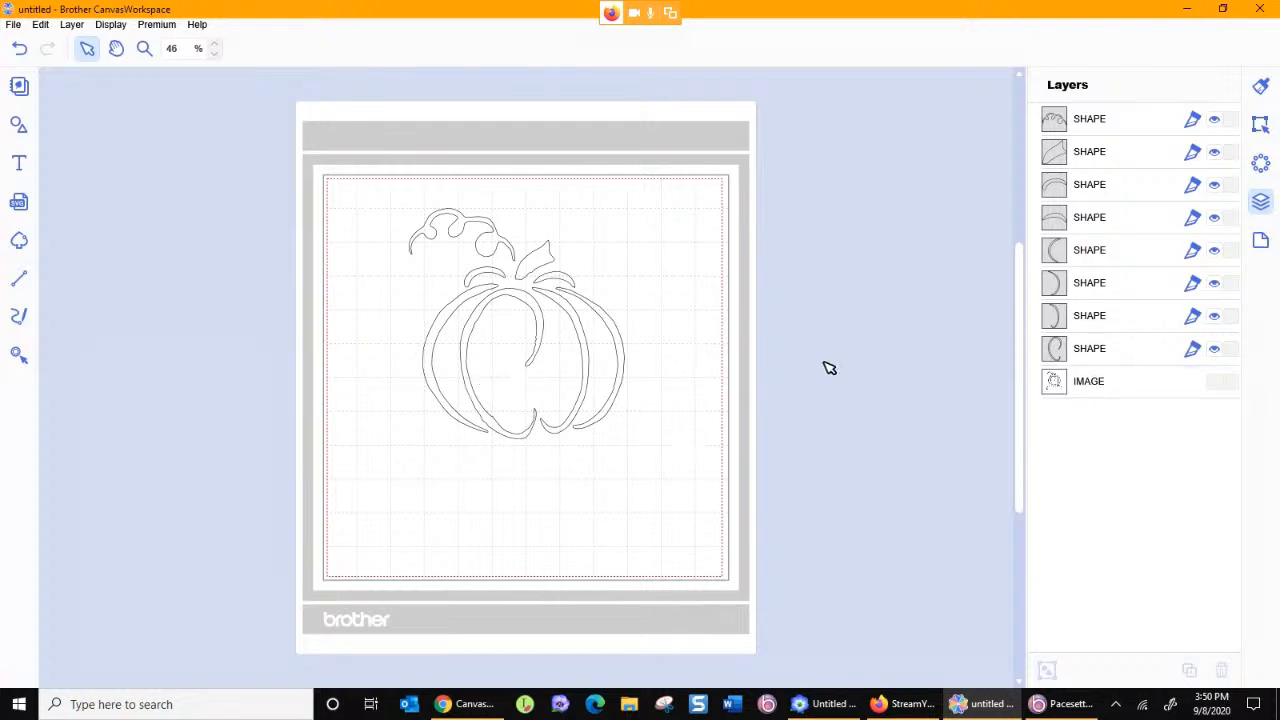
Step: Group the stem and all pumpkin body shapes, leaving out the vine, and hide that group
{"action": "left_click", "coordinate": [1064, 163]}
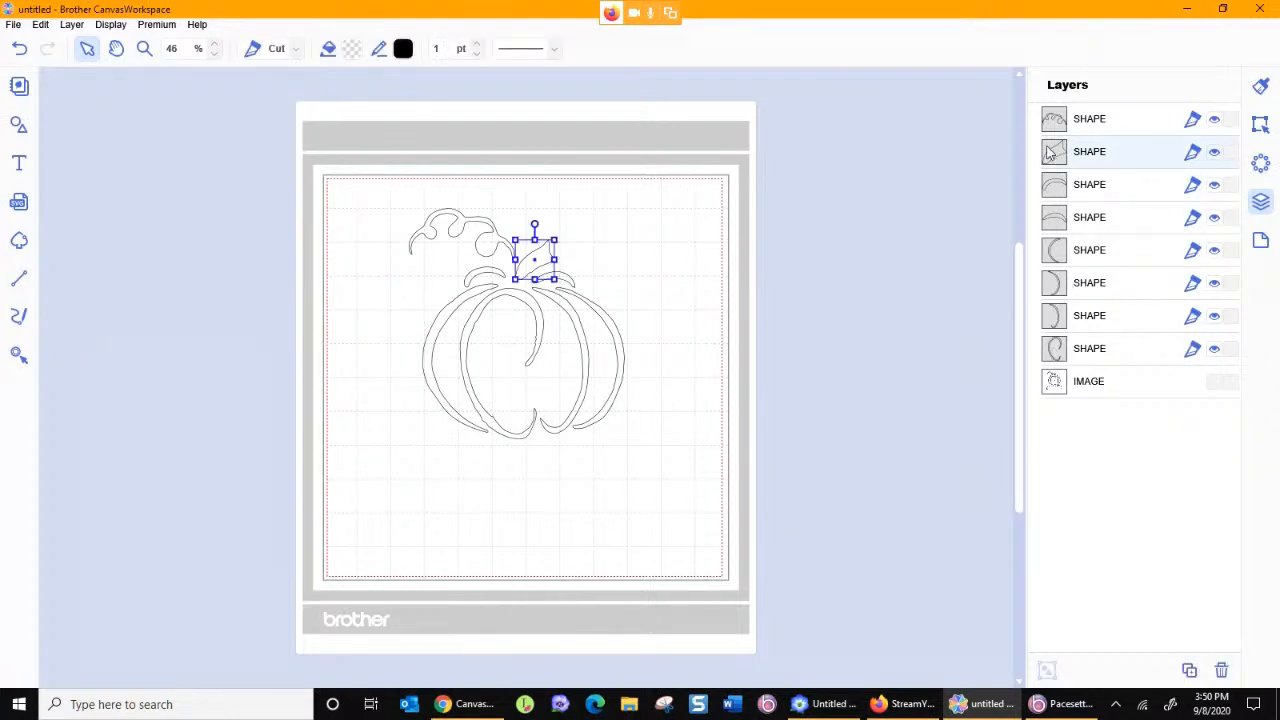
{"action": "left_click", "coordinate": [1056, 348], "text": "shift"}
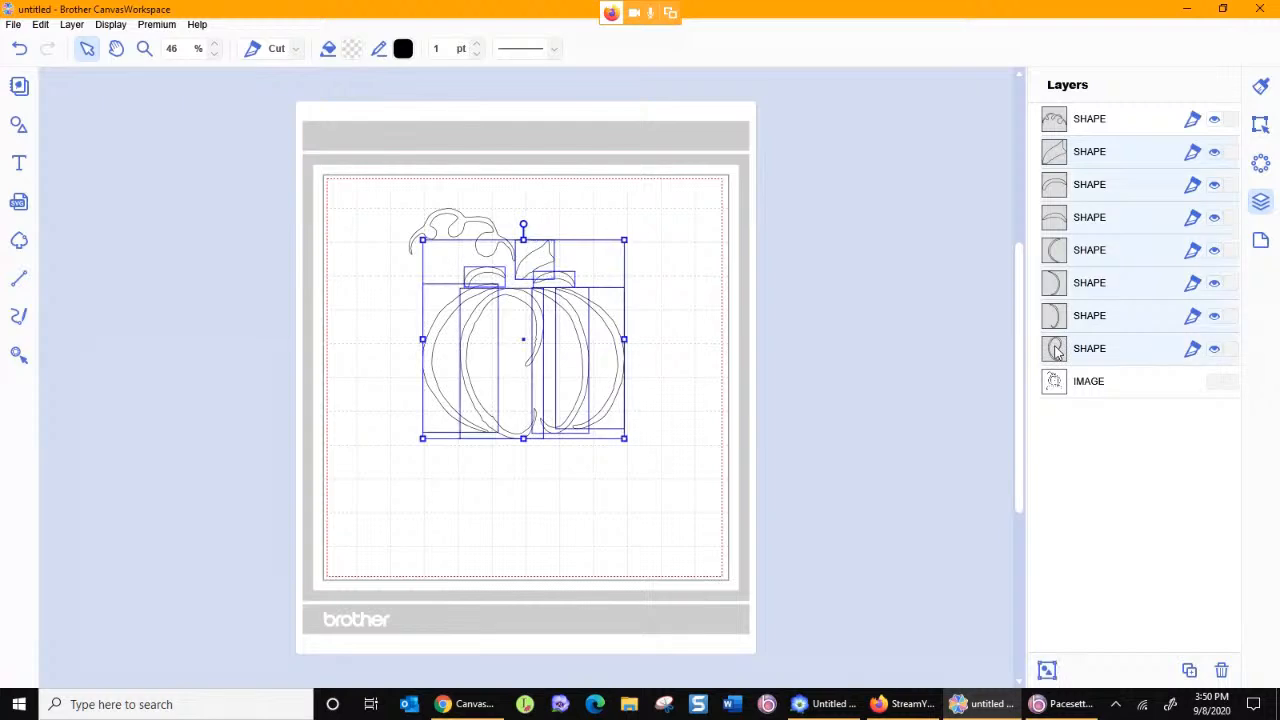
{"action": "right_click", "coordinate": [1058, 155]}
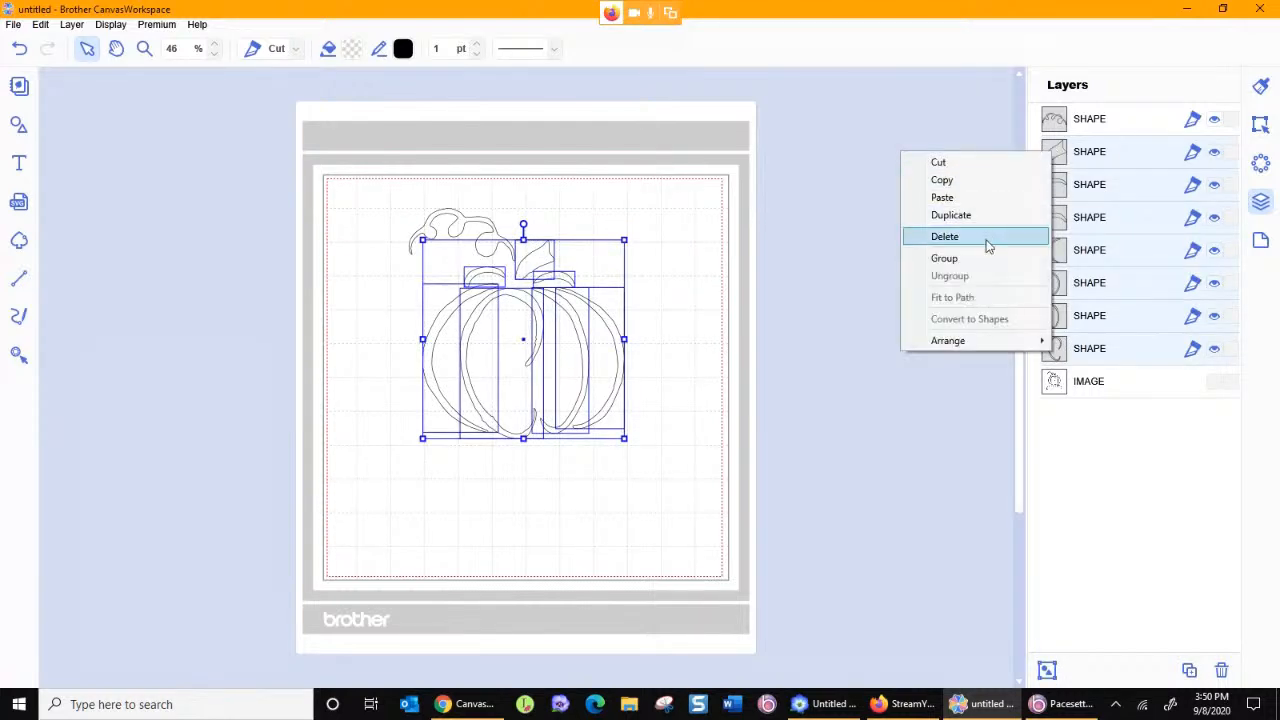
{"action": "left_click", "coordinate": [988, 260]}
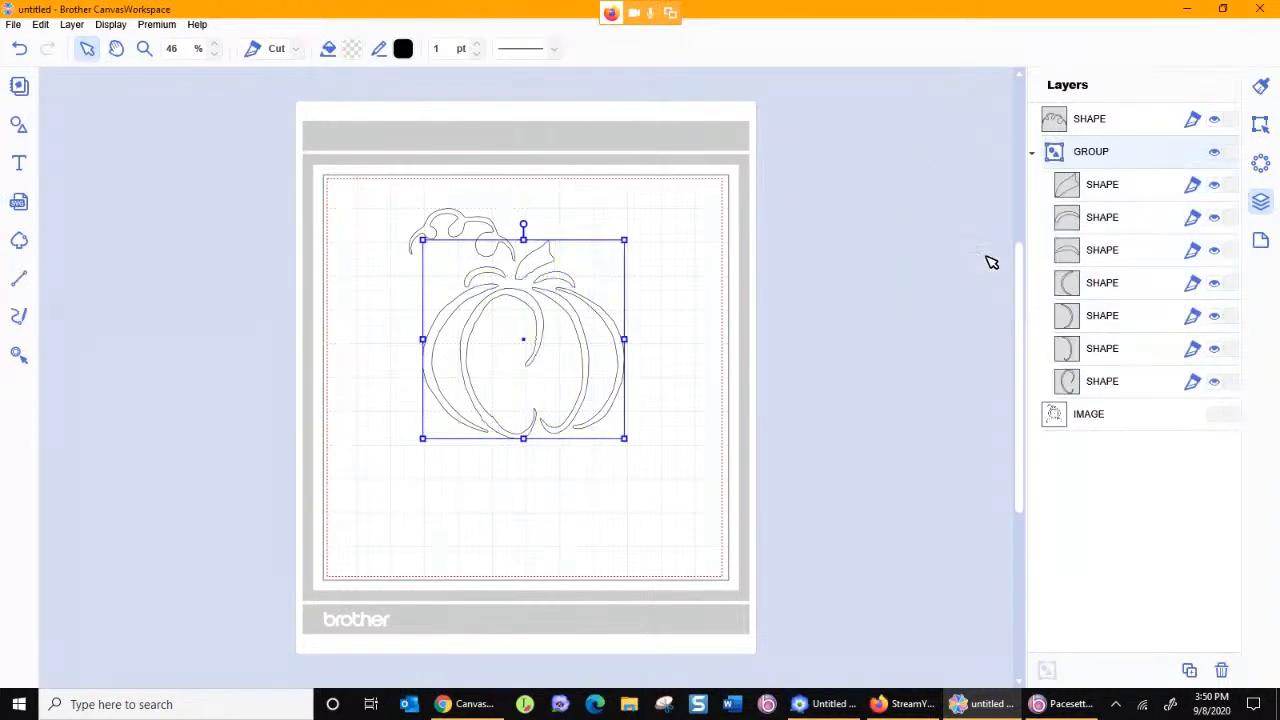
{"action": "left_click", "coordinate": [1215, 153]}
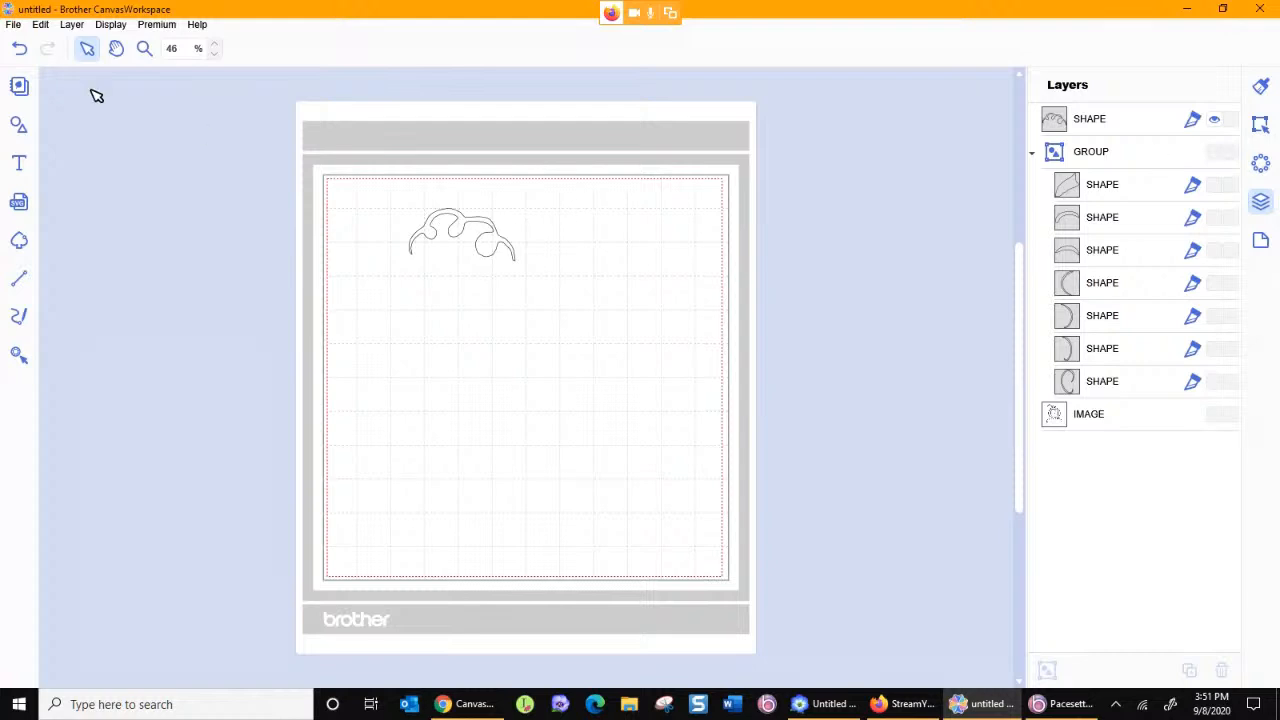
Step: Show the scanned image layer again beneath the vine outline for reference
{"action": "left_click", "coordinate": [144, 48]}
{"action": "left_click_drag", "start_coordinate": [382, 187], "coordinate": [563, 308]}
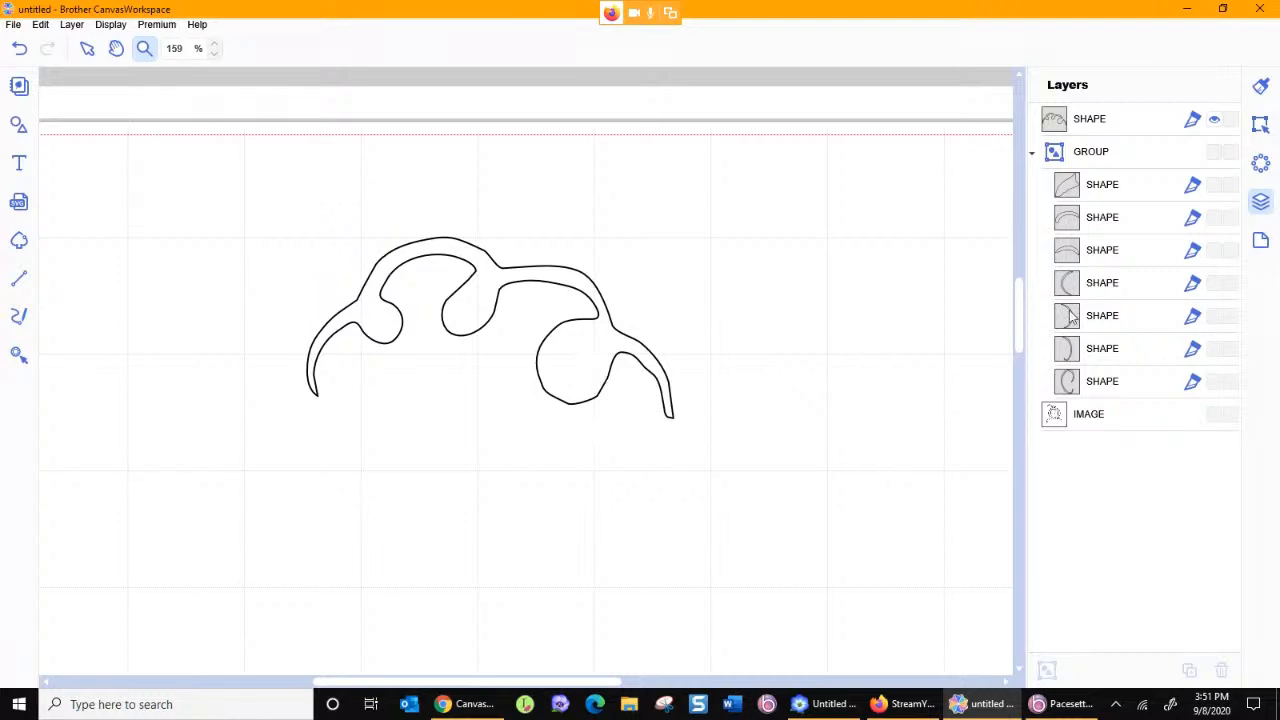
{"action": "left_click", "coordinate": [1214, 414]}
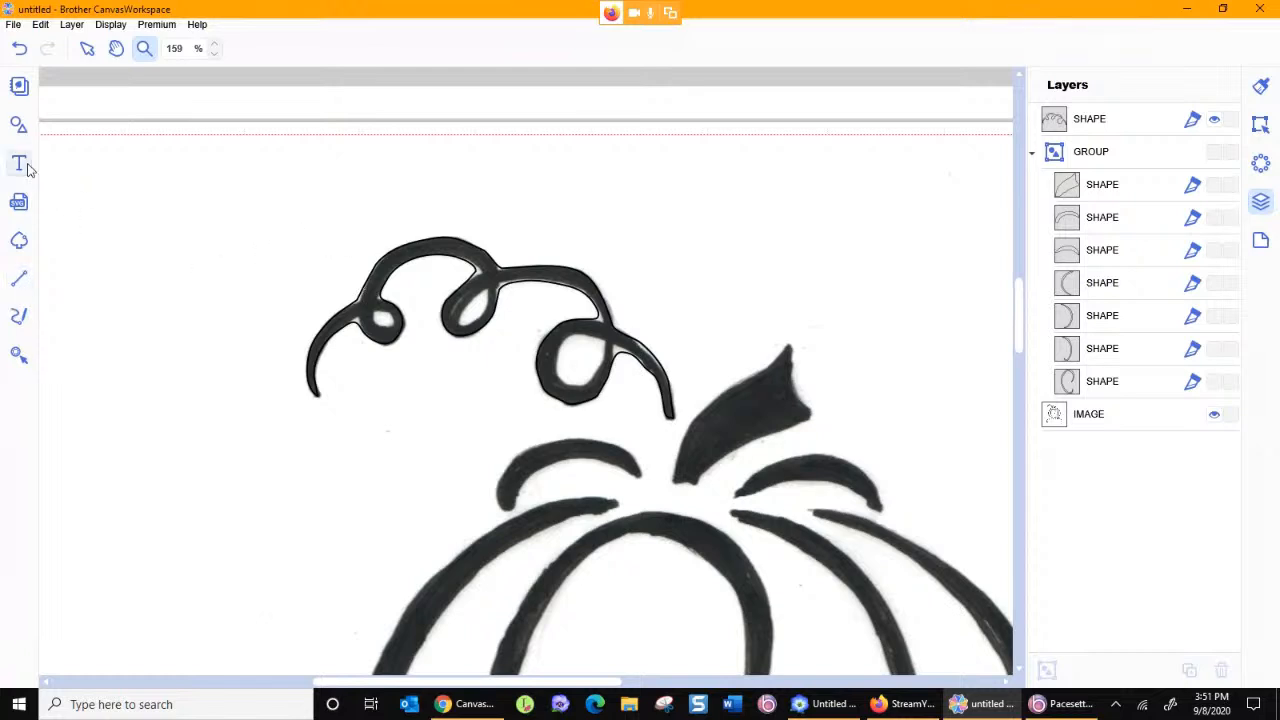
Step: Add a plain circle, shrink it to roughly the loop opening's size, and place it inside the vine's largest loop
{"action": "left_click", "coordinate": [19, 126]}
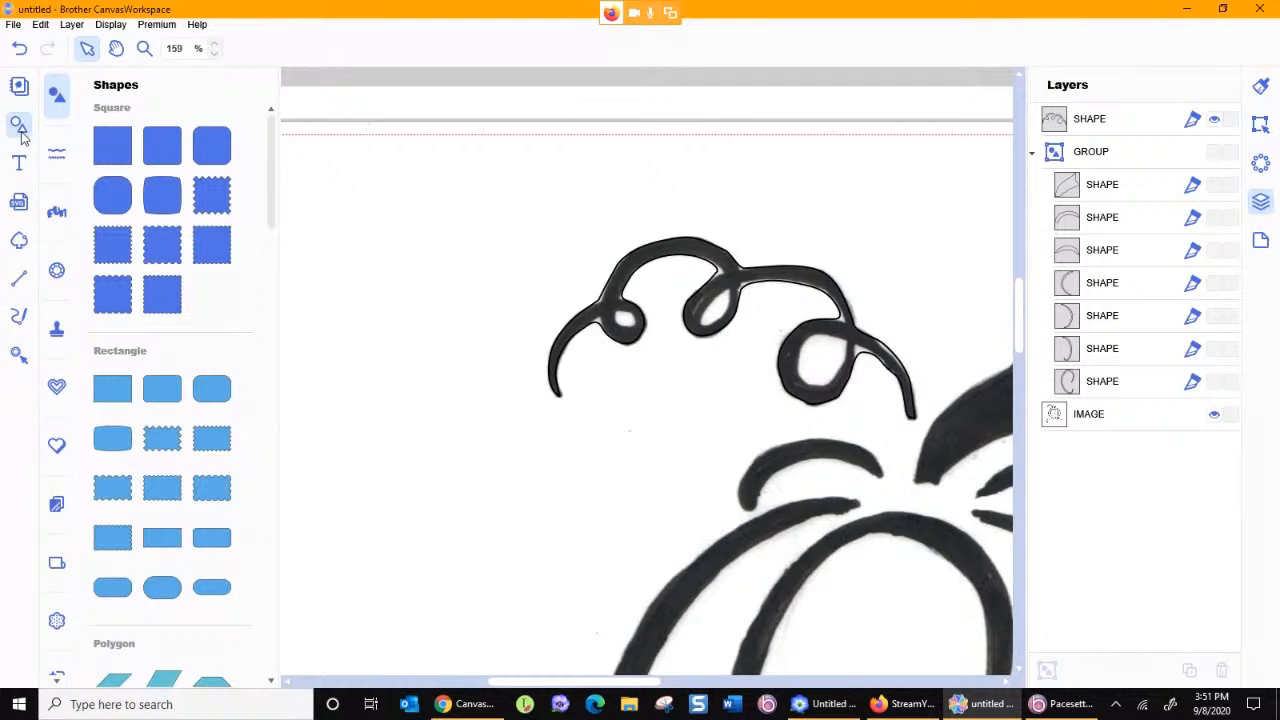
{"action": "left_click_drag", "start_coordinate": [274, 200], "coordinate": [275, 378]}
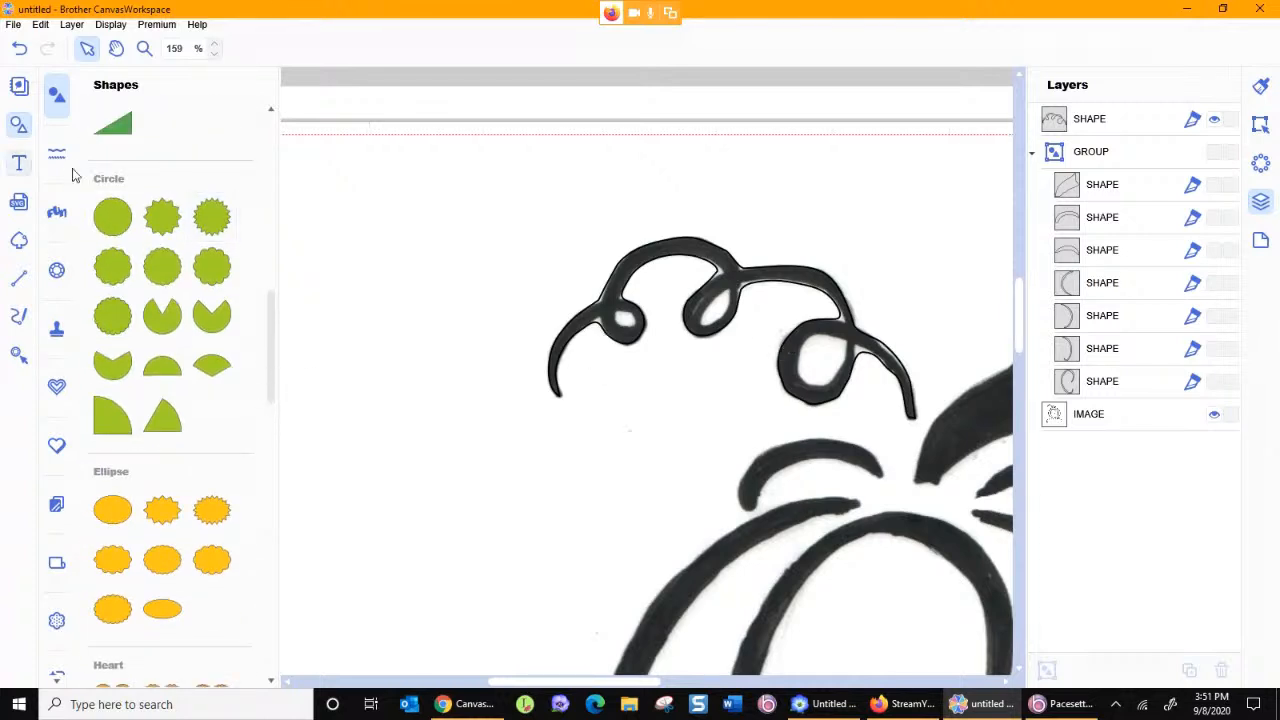
{"action": "left_click_drag", "start_coordinate": [110, 218], "coordinate": [767, 584]}
{"action": "left_click_drag", "start_coordinate": [537, 353], "coordinate": [812, 545]}
{"action": "left_click_drag", "start_coordinate": [882, 639], "coordinate": [477, 431]}
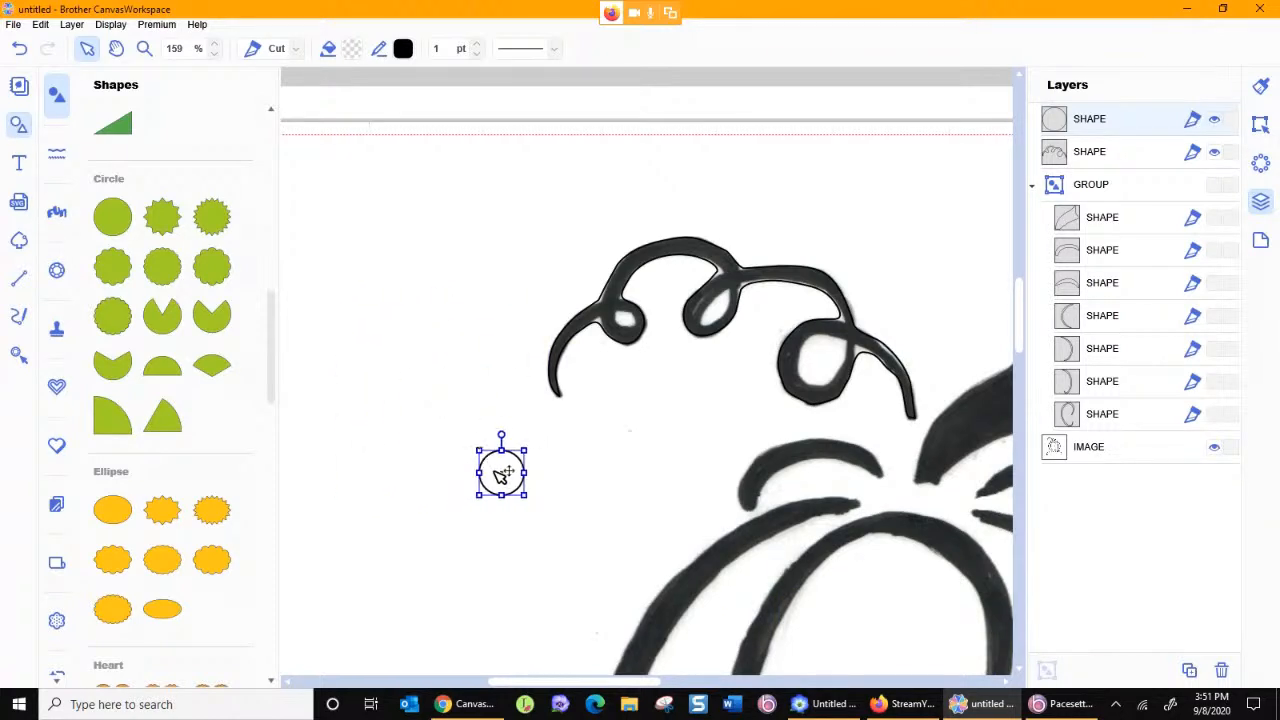
{"action": "left_click_drag", "start_coordinate": [508, 474], "coordinate": [826, 368]}
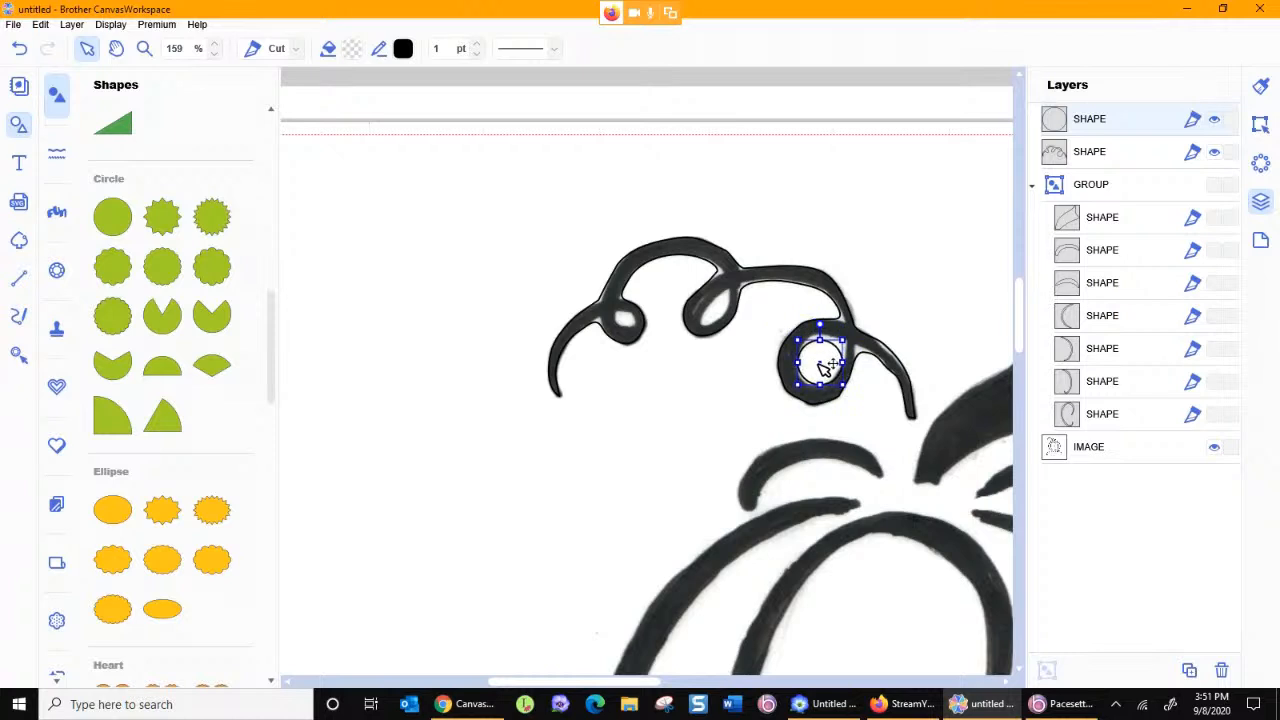
Step: Set the circle's line color to orange (#F39800), leaving its fill transparent
{"action": "left_click", "coordinate": [1261, 86]}
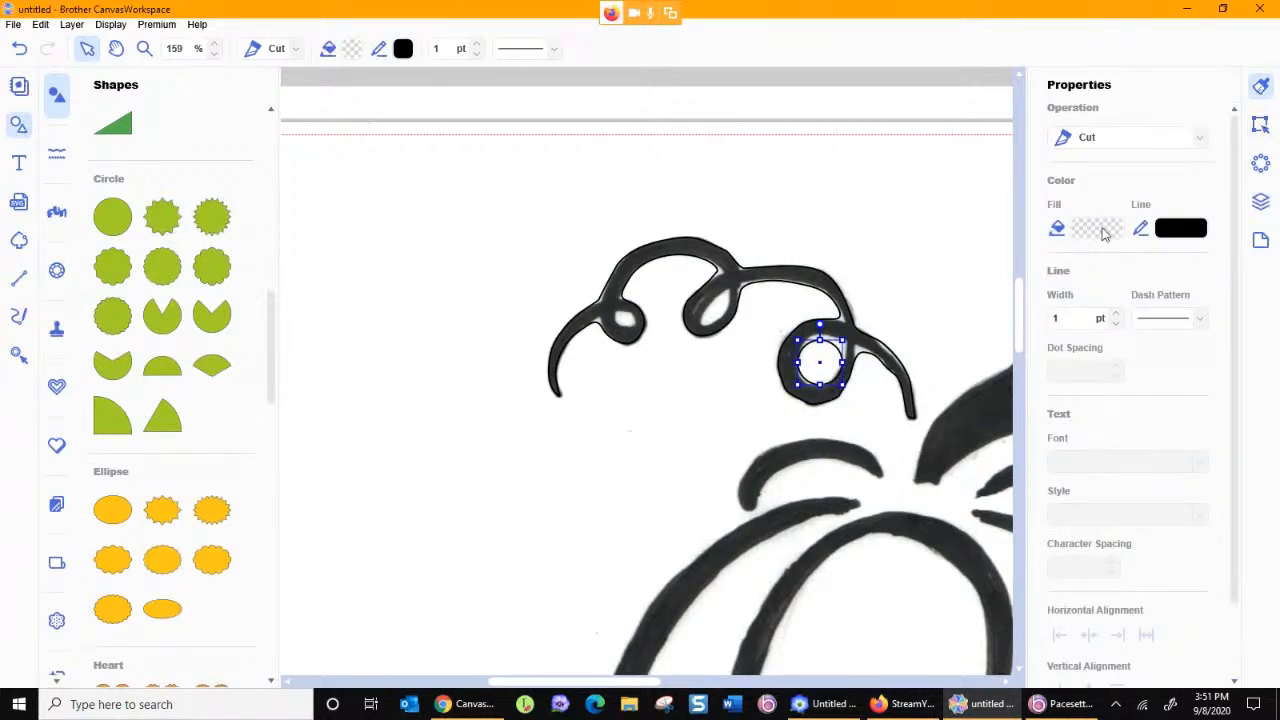
{"action": "left_click", "coordinate": [1100, 229]}
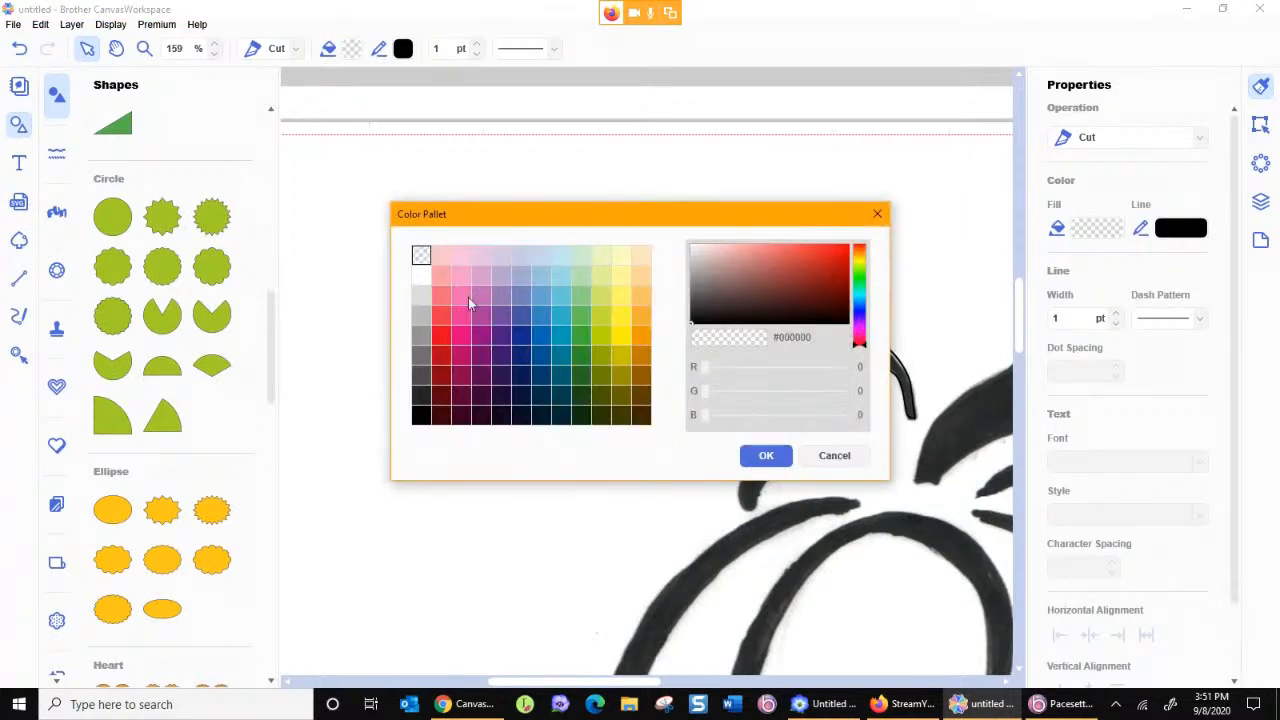
{"action": "left_click", "coordinate": [835, 456]}
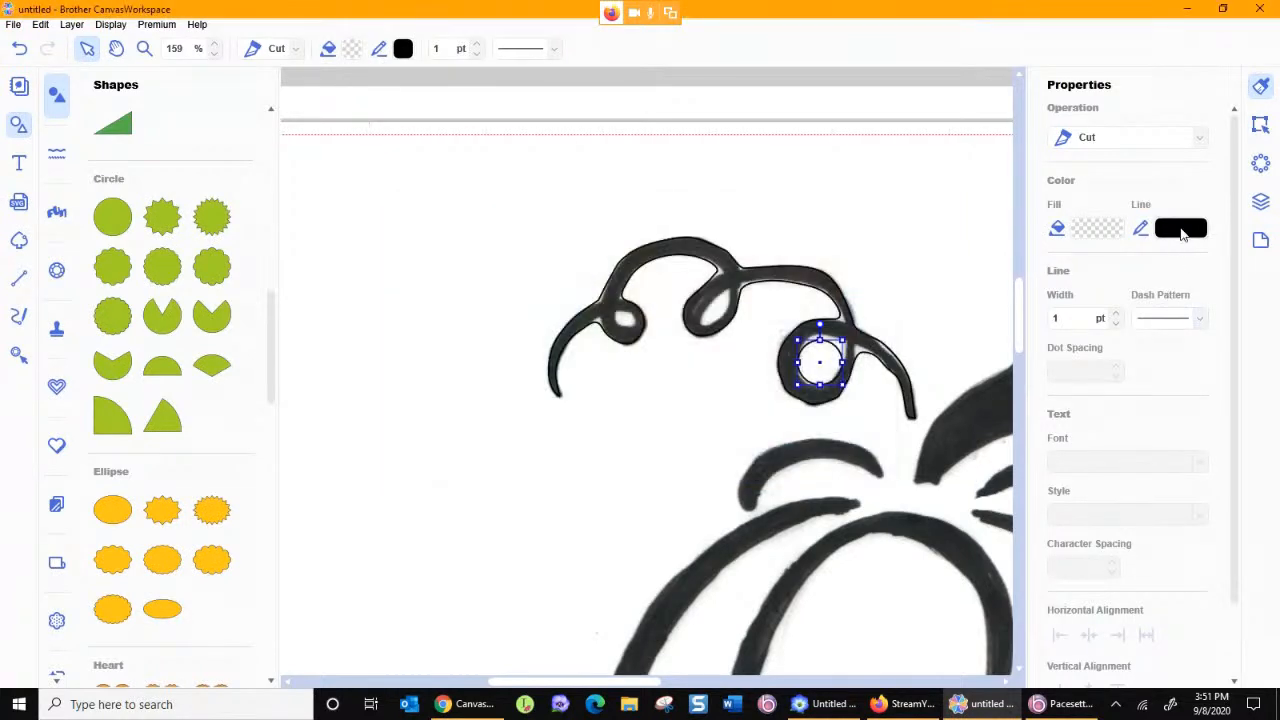
{"action": "left_click", "coordinate": [1181, 230]}
{"action": "left_click", "coordinate": [638, 349]}
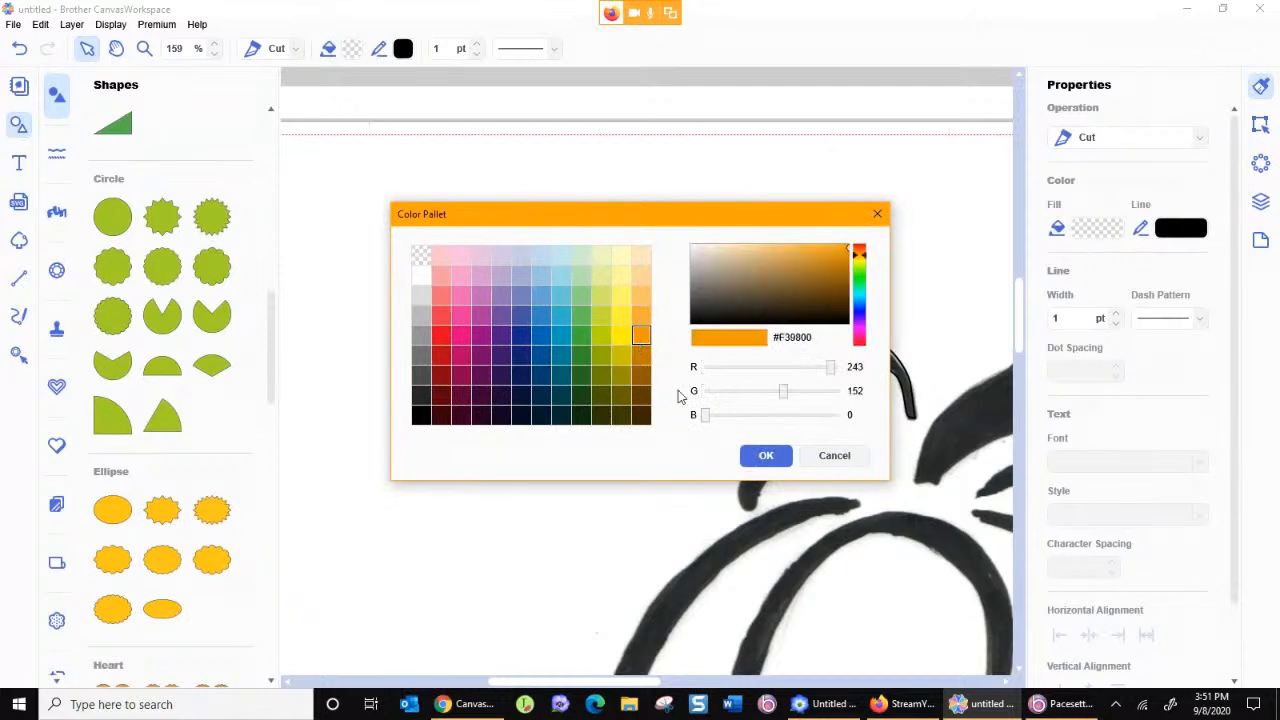
{"action": "left_click", "coordinate": [766, 455]}
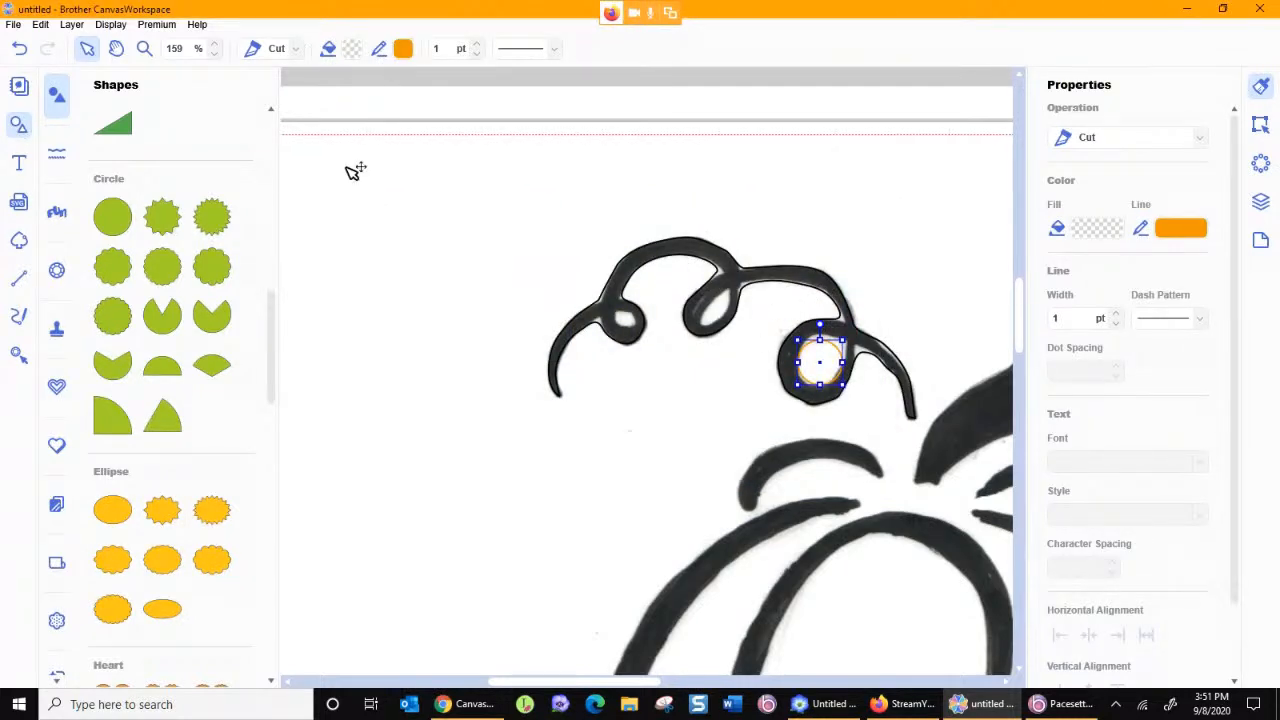
Step: Edit the orange circle's points and curve handles to follow the inner edge of the vine's largest loop
{"action": "left_click", "coordinate": [144, 48]}
{"action": "left_click_drag", "start_coordinate": [765, 307], "coordinate": [873, 419]}
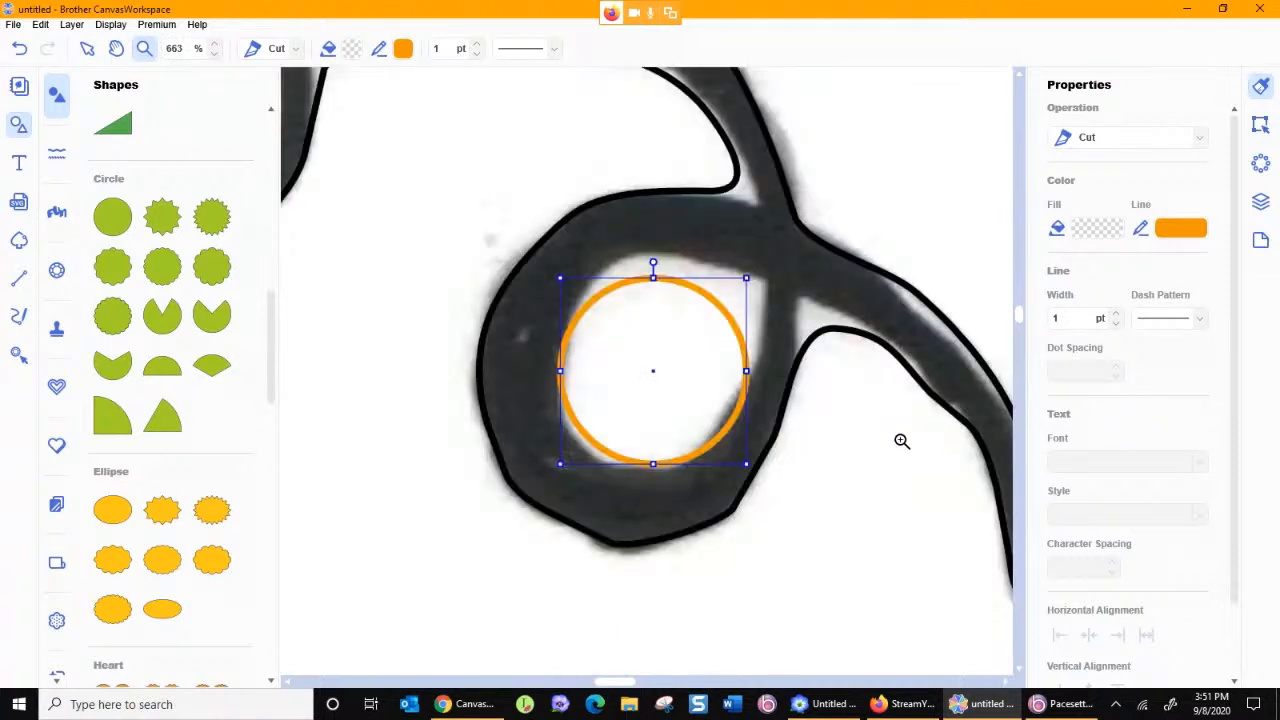
{"action": "left_click", "coordinate": [87, 48]}
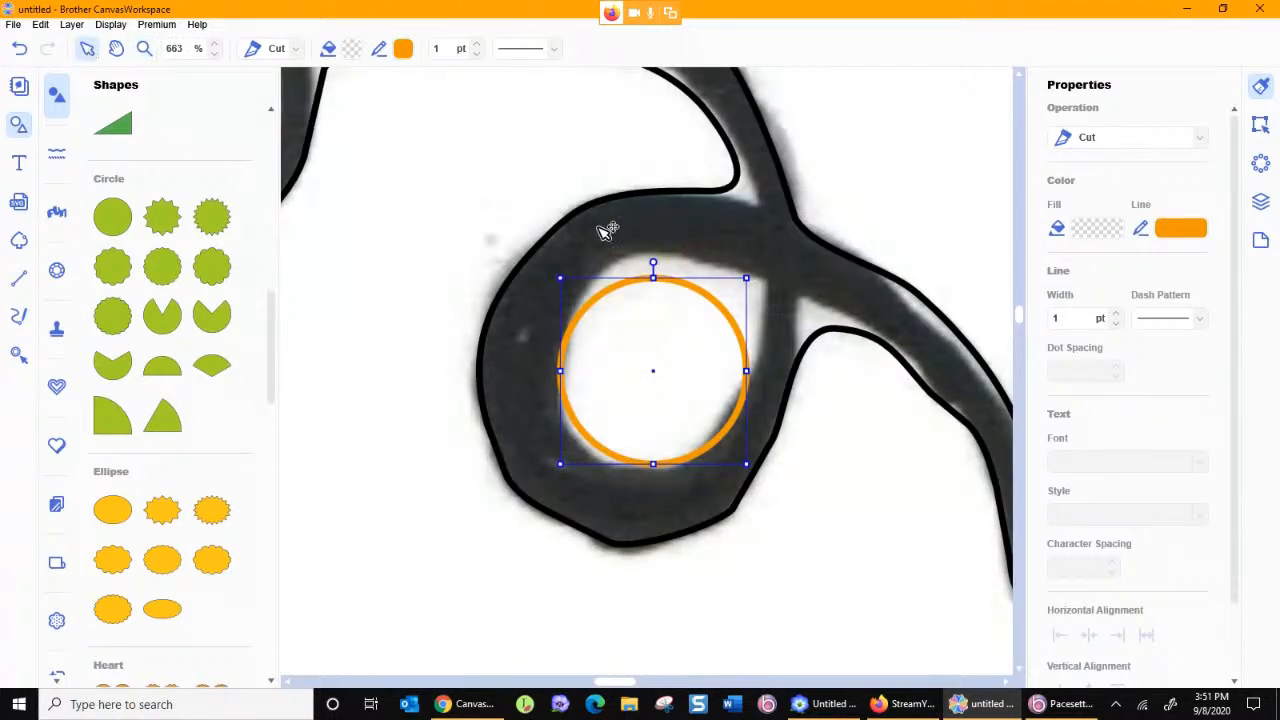
{"action": "left_click", "coordinate": [698, 285]}
{"action": "left_click", "coordinate": [700, 288]}
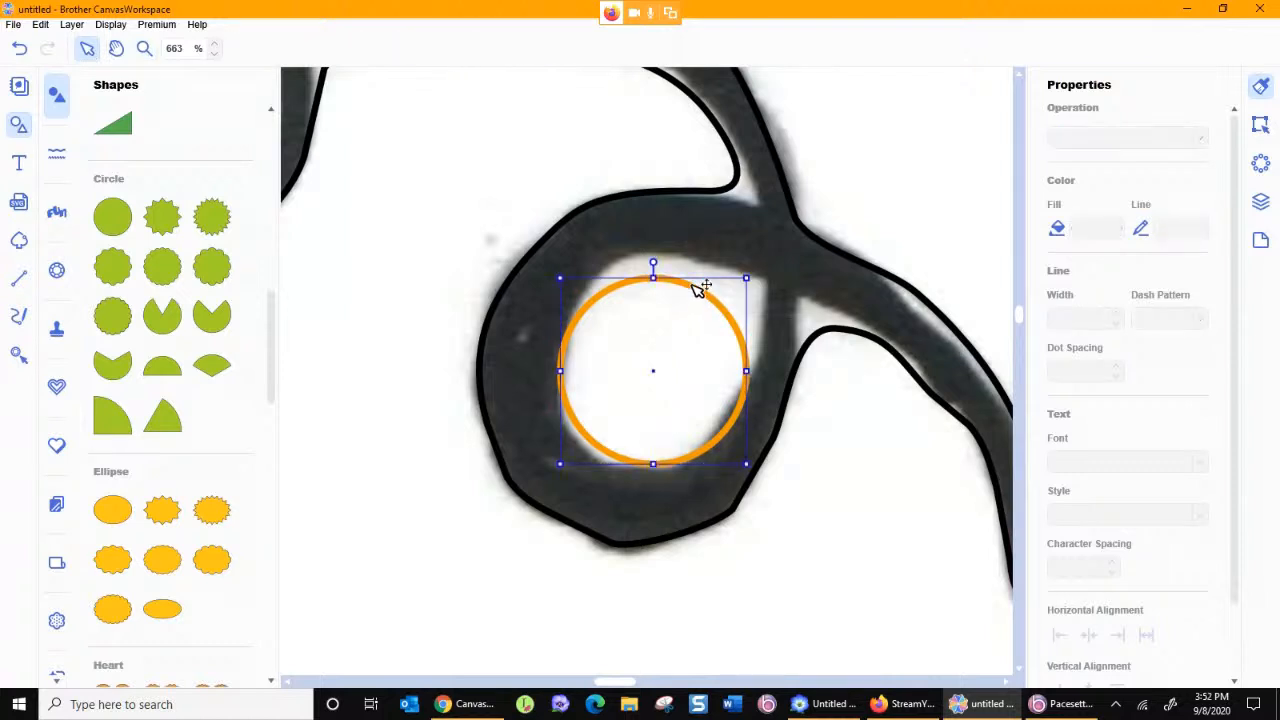
{"action": "double_click", "coordinate": [698, 287]}
{"action": "left_click_drag", "start_coordinate": [655, 283], "coordinate": [653, 264]}
{"action": "left_click_drag", "start_coordinate": [748, 371], "coordinate": [765, 337]}
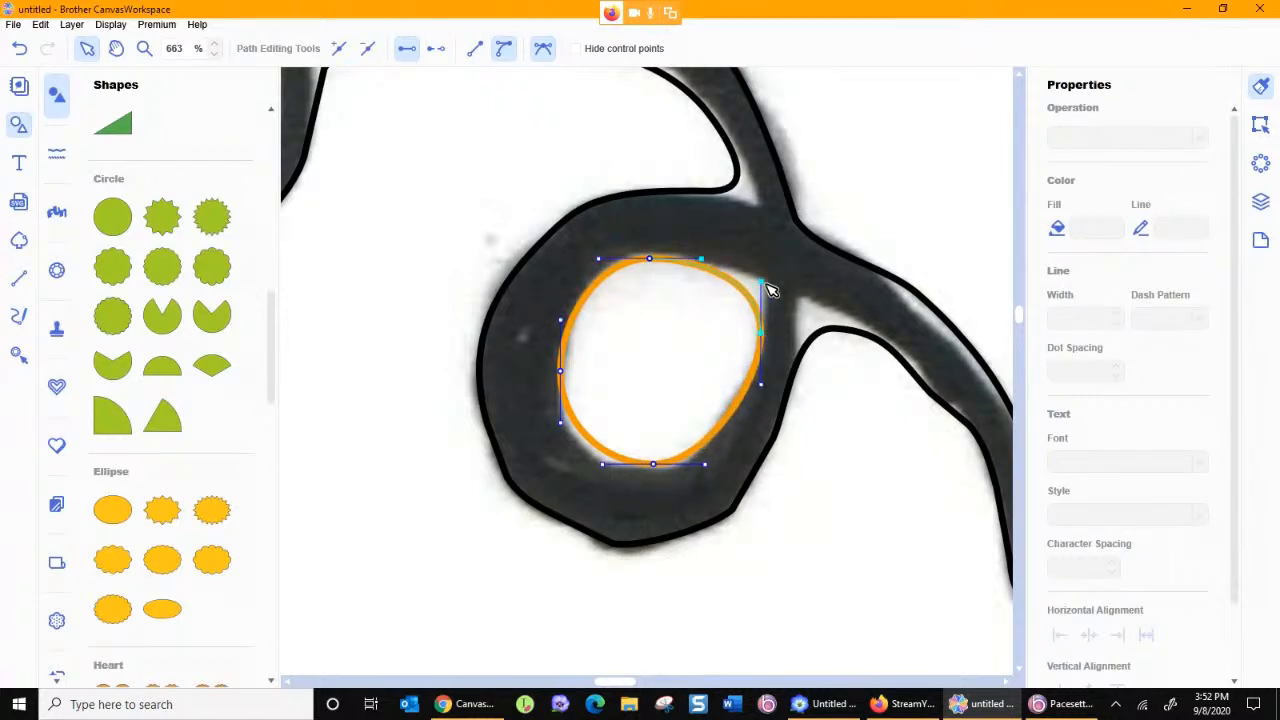
{"action": "left_click_drag", "start_coordinate": [761, 284], "coordinate": [778, 276]}
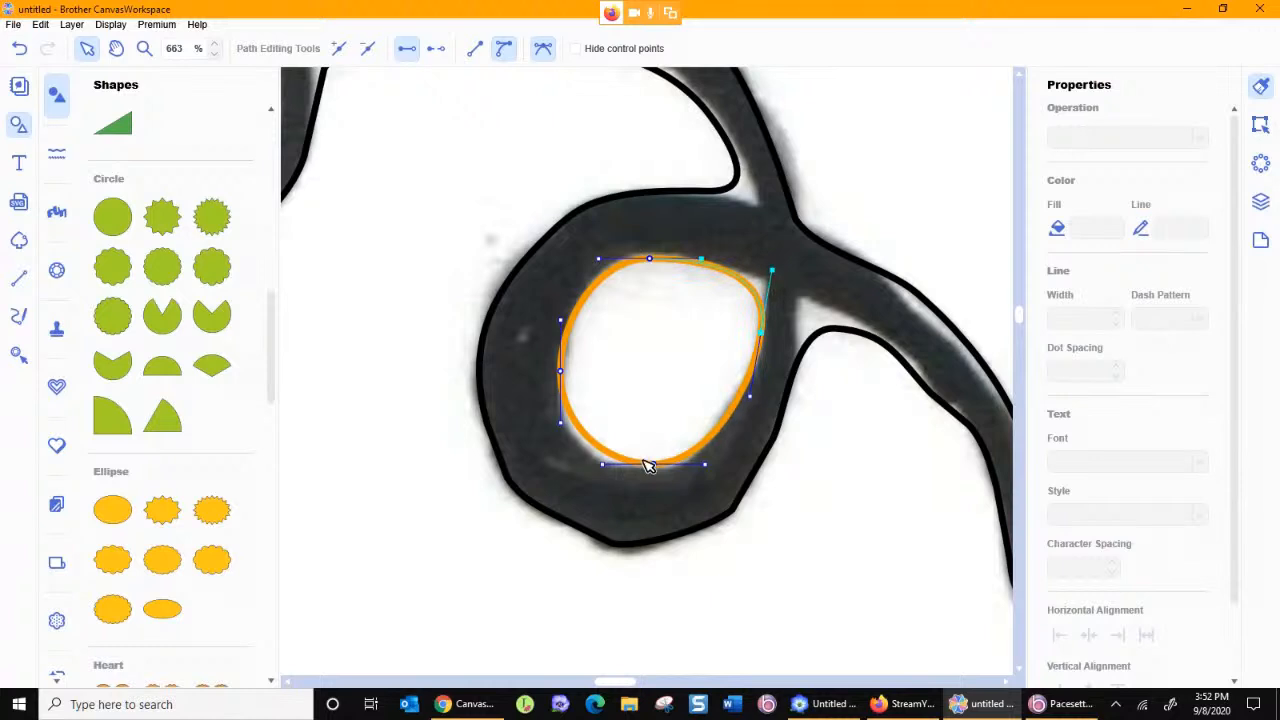
{"action": "left_click_drag", "start_coordinate": [652, 465], "coordinate": [651, 469]}
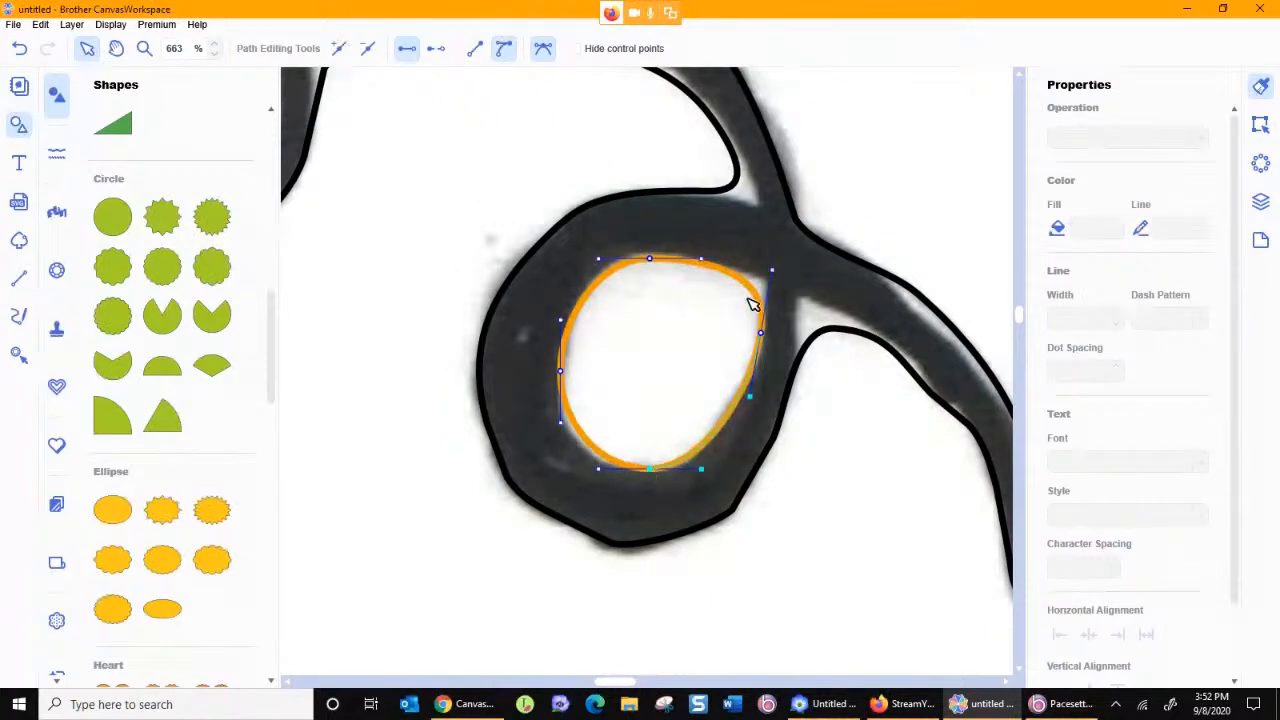
Step: Insert a point on the orange outline's upper-right curve and shape it into a sharp corner matching the loop's tip
{"action": "left_click", "coordinate": [762, 335]}
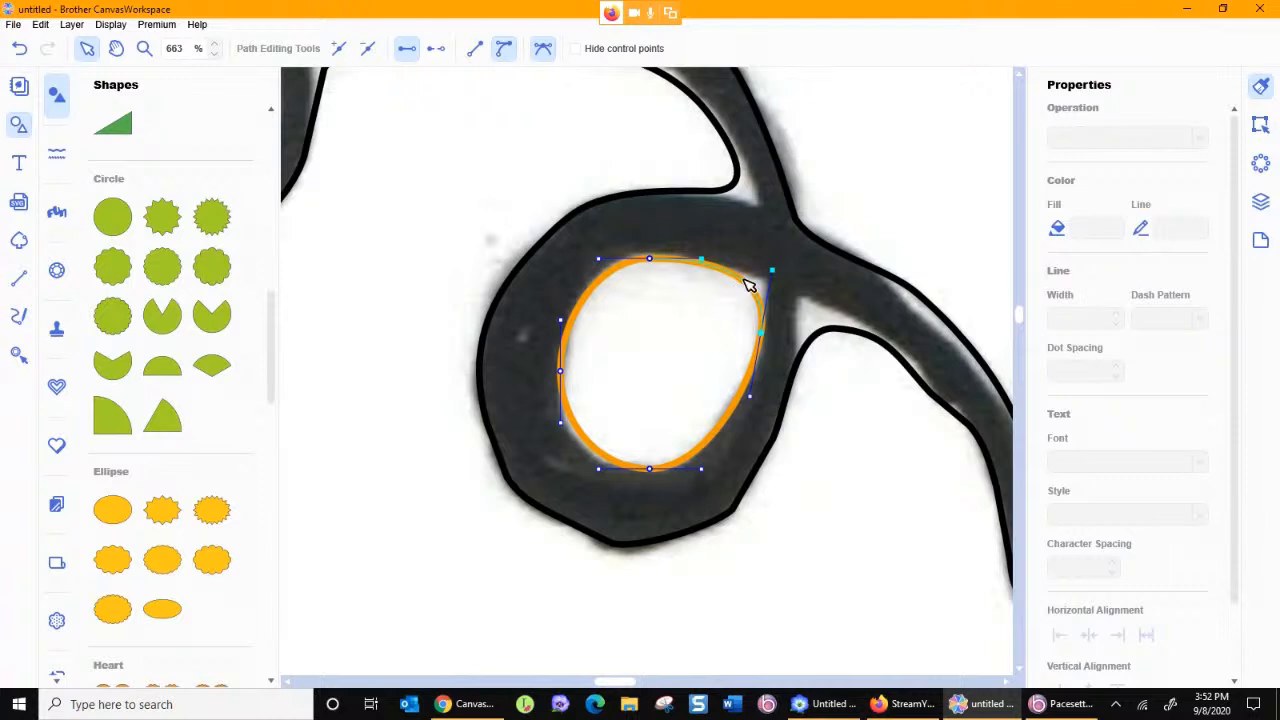
{"action": "left_click", "coordinate": [650, 260]}
{"action": "left_click", "coordinate": [339, 48]}
{"action": "left_click", "coordinate": [339, 48]}
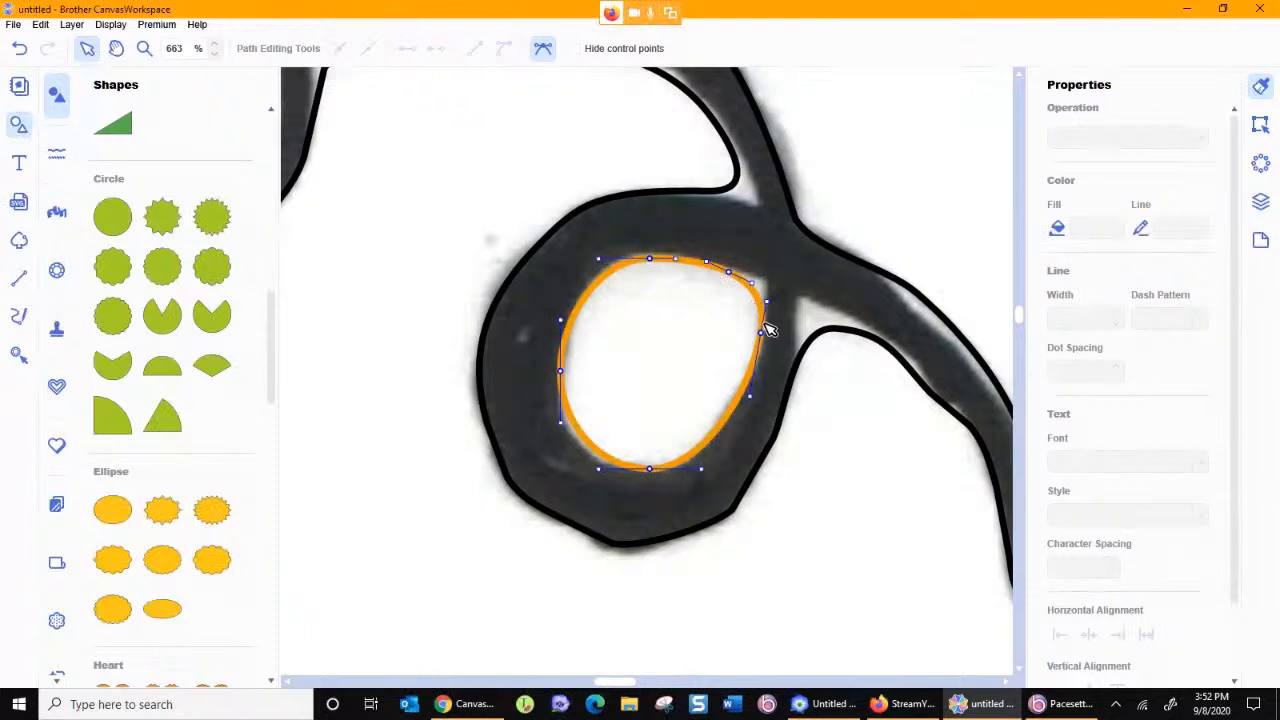
{"action": "left_click_drag", "start_coordinate": [731, 277], "coordinate": [767, 288]}
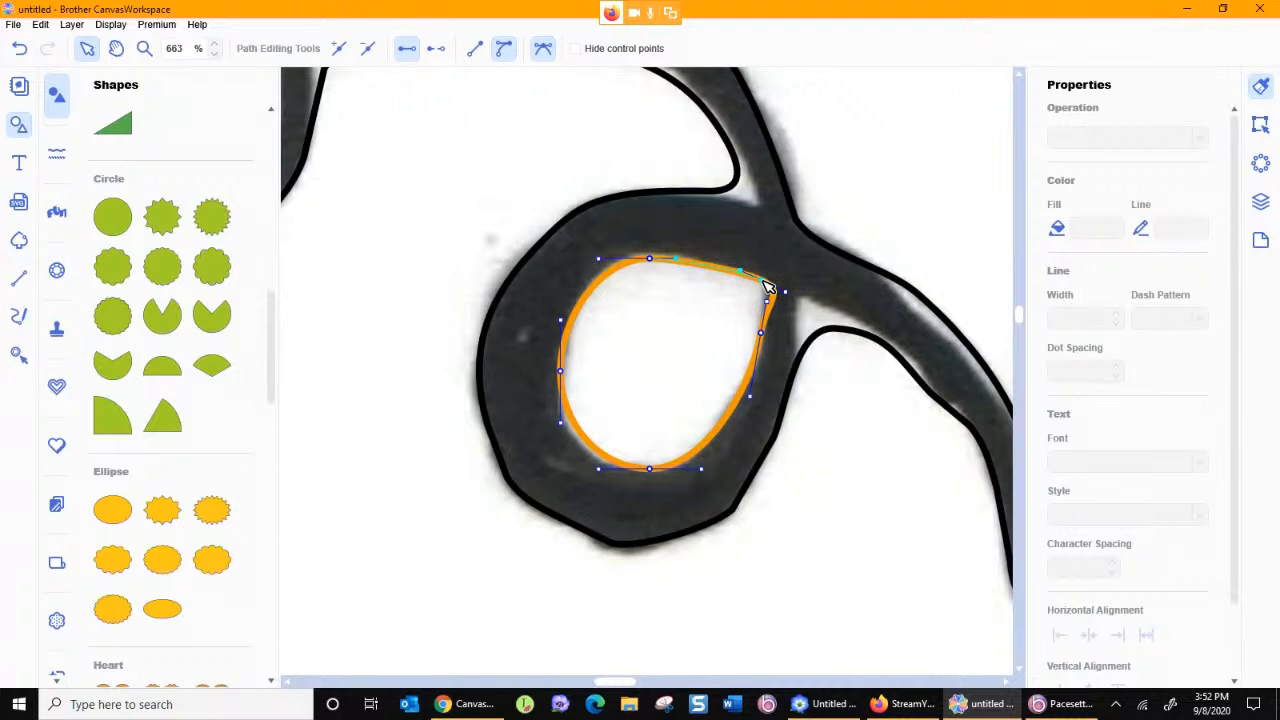
{"action": "left_click_drag", "start_coordinate": [786, 292], "coordinate": [767, 282]}
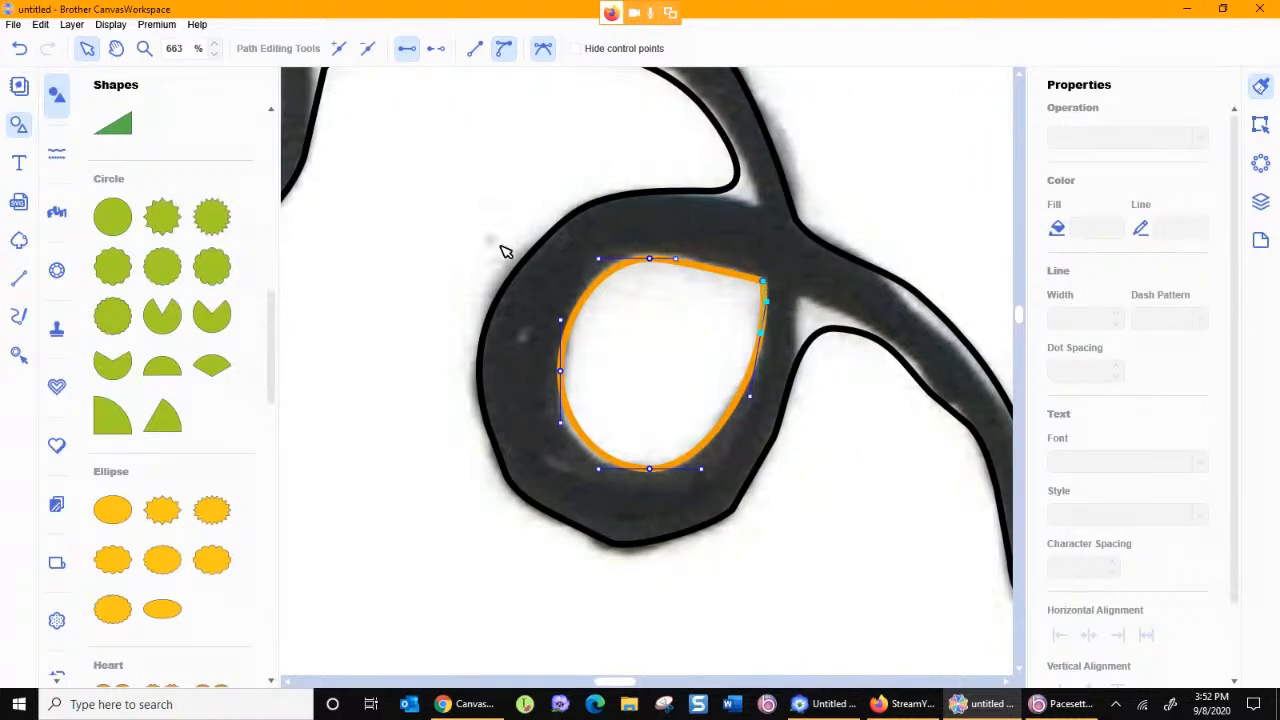
Step: Add a plain ellipse below the vine's middle loop and shrink it to about the size of that loop's opening
{"action": "left_click", "coordinate": [287, 682]}
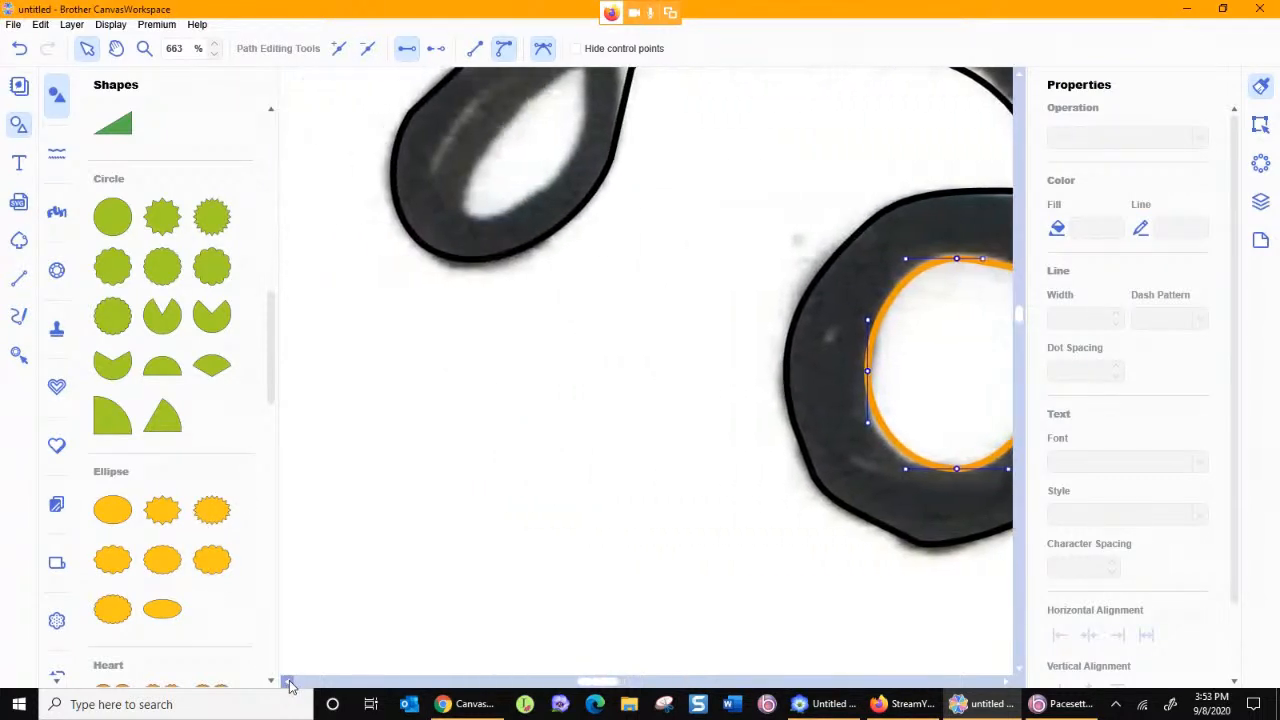
{"action": "left_click", "coordinate": [1019, 72]}
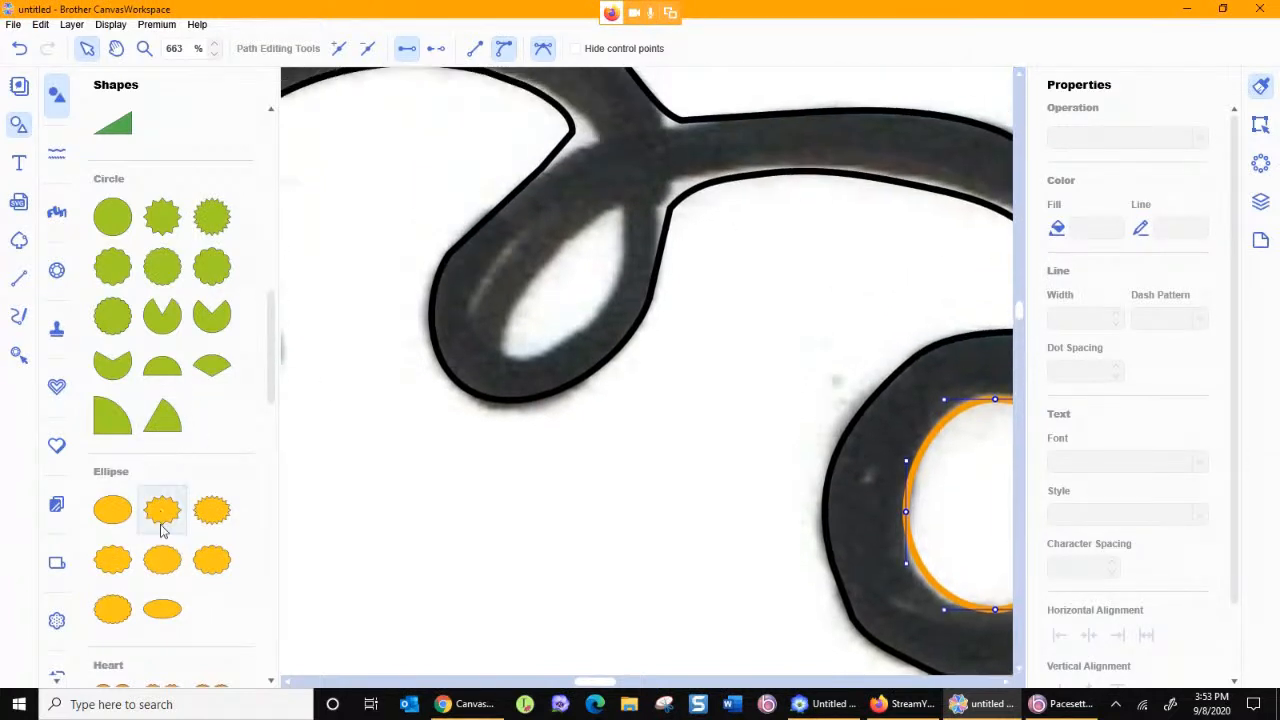
{"action": "left_click_drag", "start_coordinate": [114, 529], "coordinate": [771, 470]}
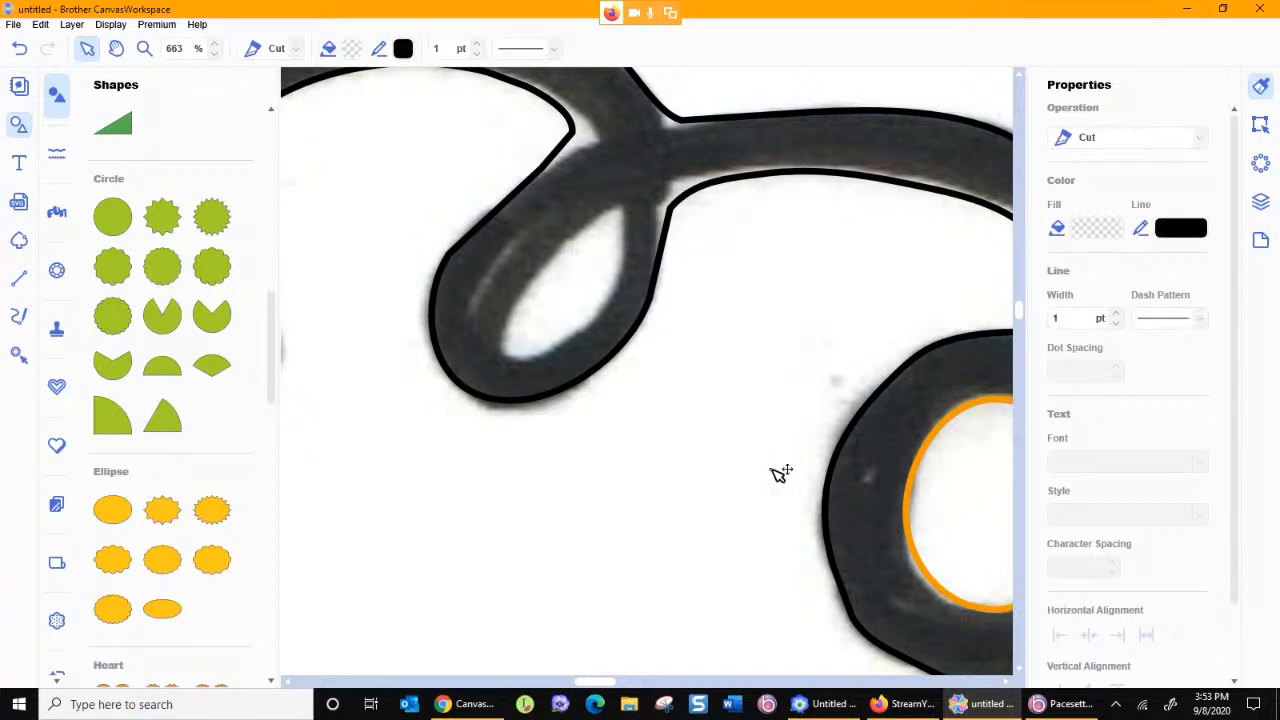
{"action": "double_click", "coordinate": [145, 49]}
{"action": "left_click_drag", "start_coordinate": [478, 113], "coordinate": [558, 205]}
{"action": "left_click", "coordinate": [144, 49]}
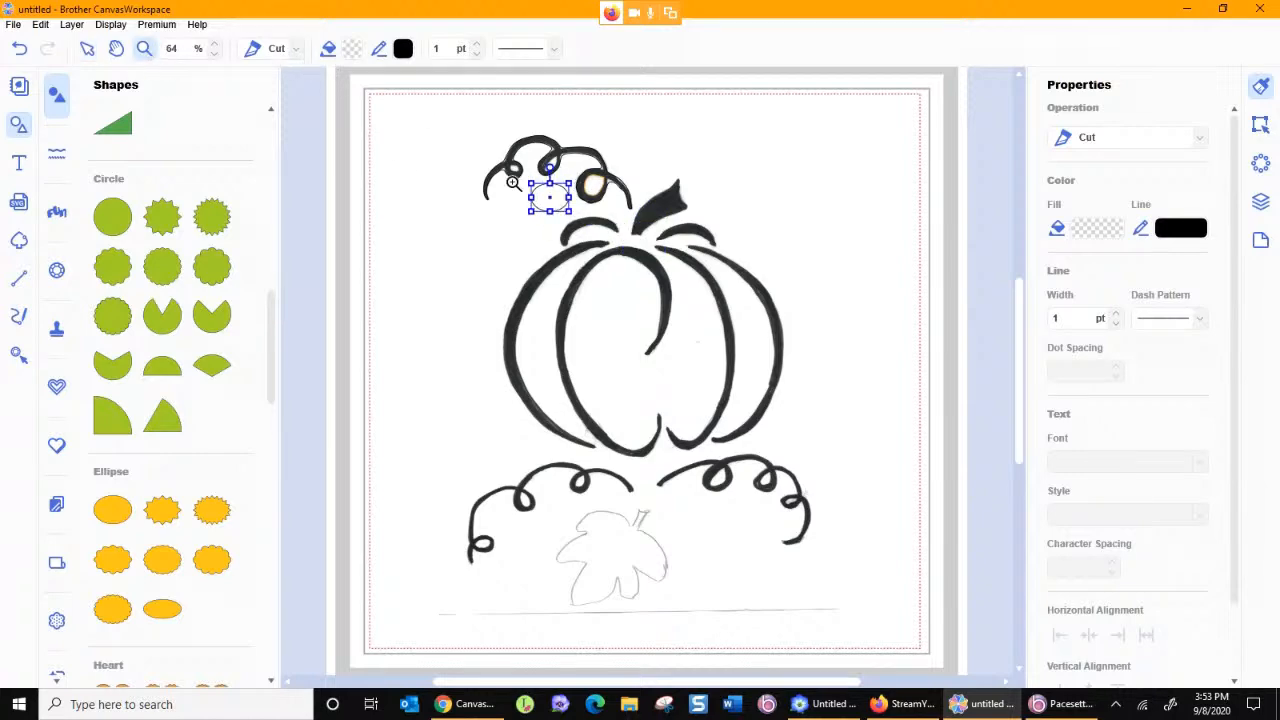
{"action": "left_click_drag", "start_coordinate": [477, 129], "coordinate": [632, 256]}
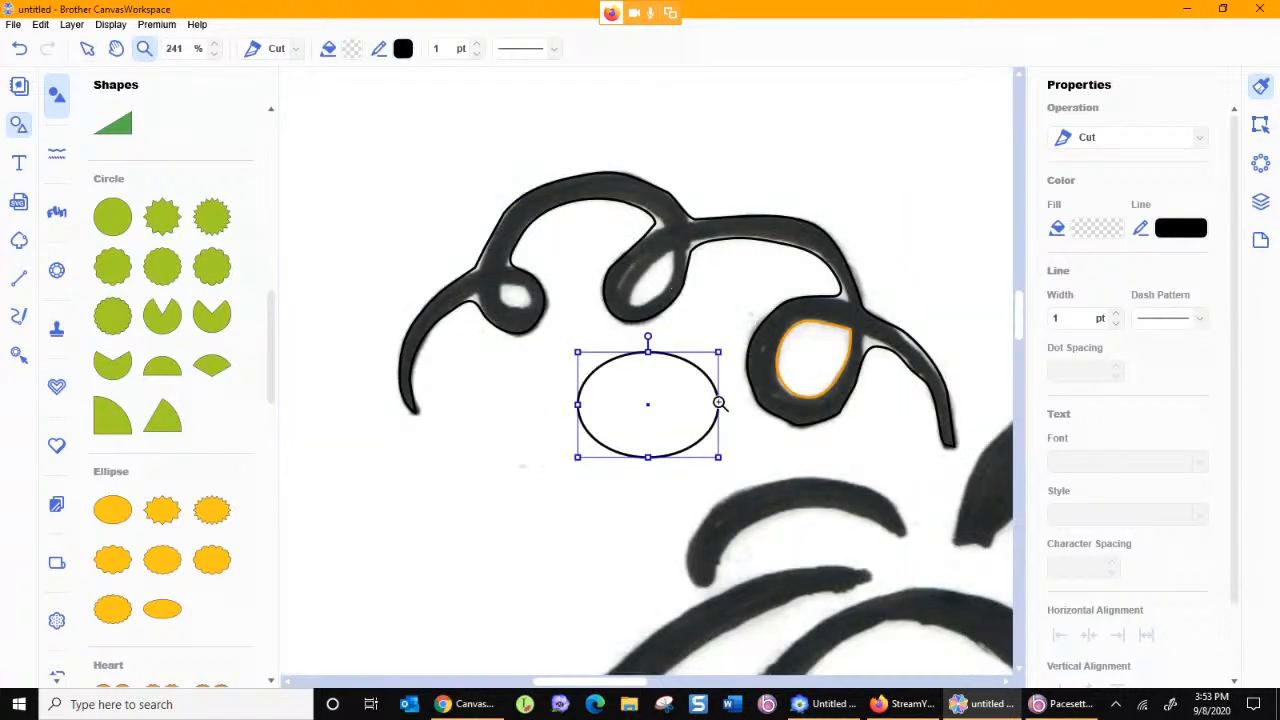
{"action": "left_click", "coordinate": [87, 49]}
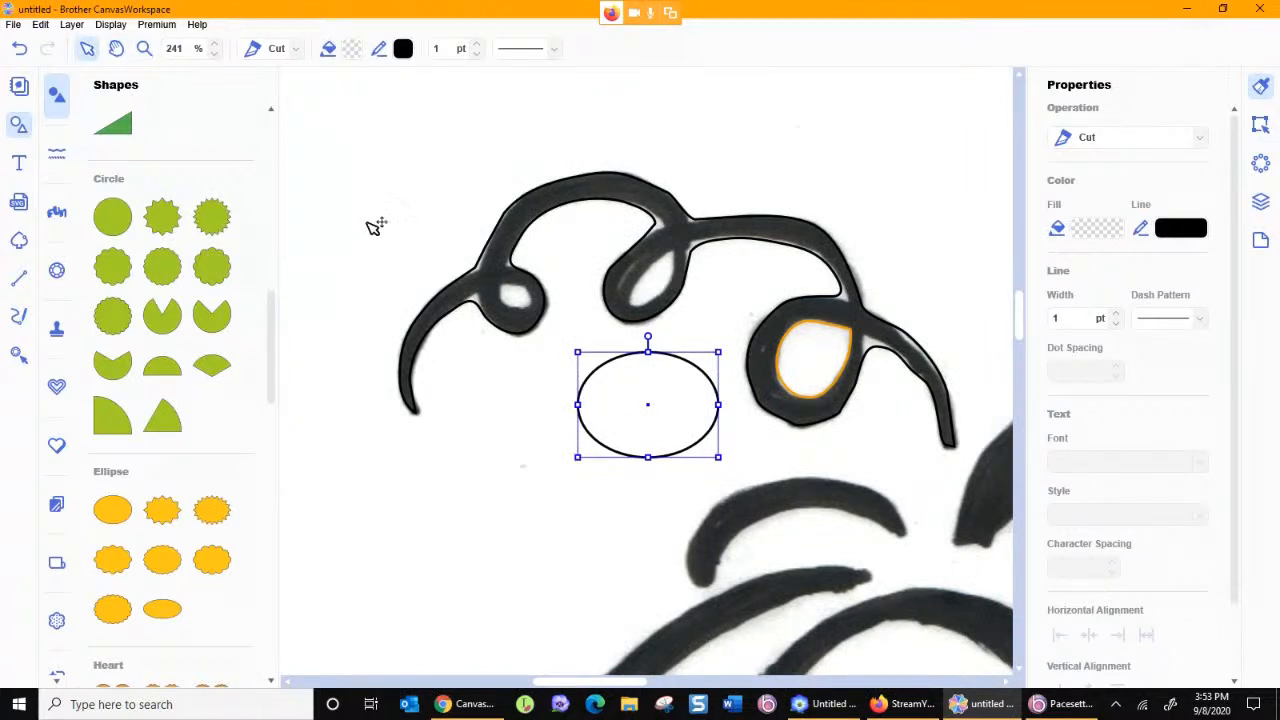
{"action": "left_click_drag", "start_coordinate": [575, 352], "coordinate": [679, 431]}
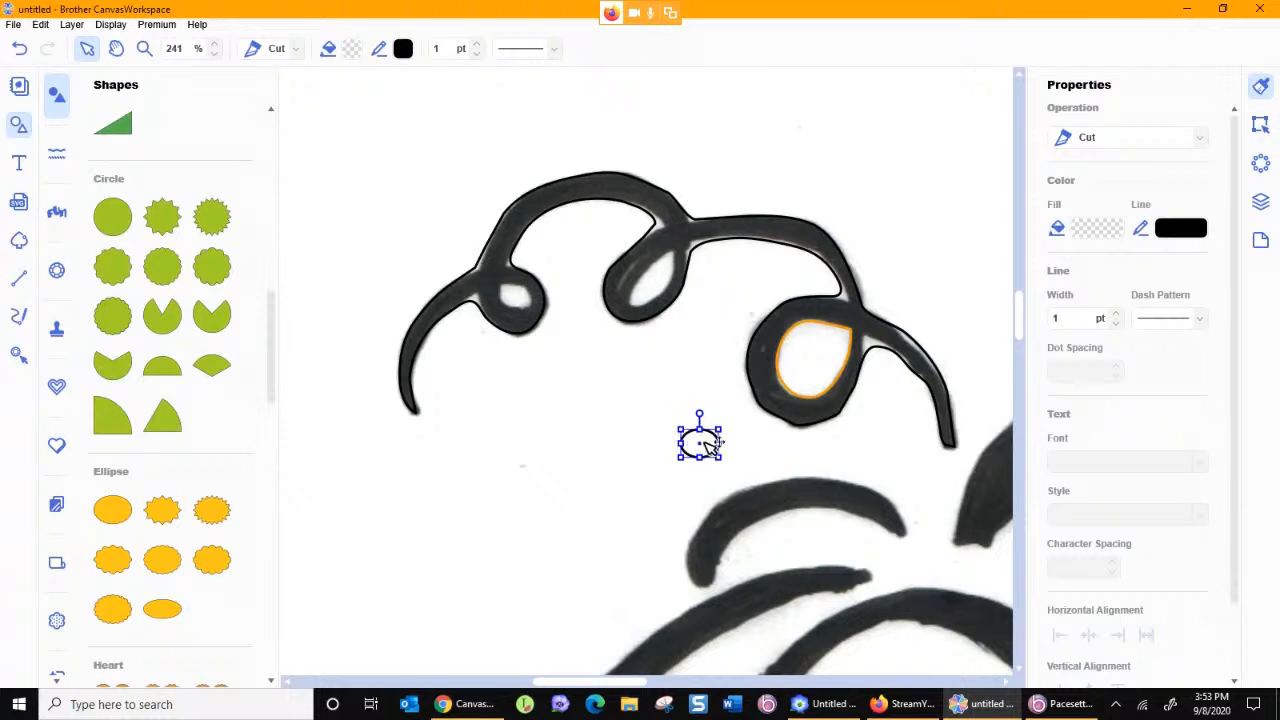
Step: Set the small ellipse's line color to orange (#F39800) and place it, tilted, inside the vine's middle loop
{"action": "left_click", "coordinate": [1177, 232]}
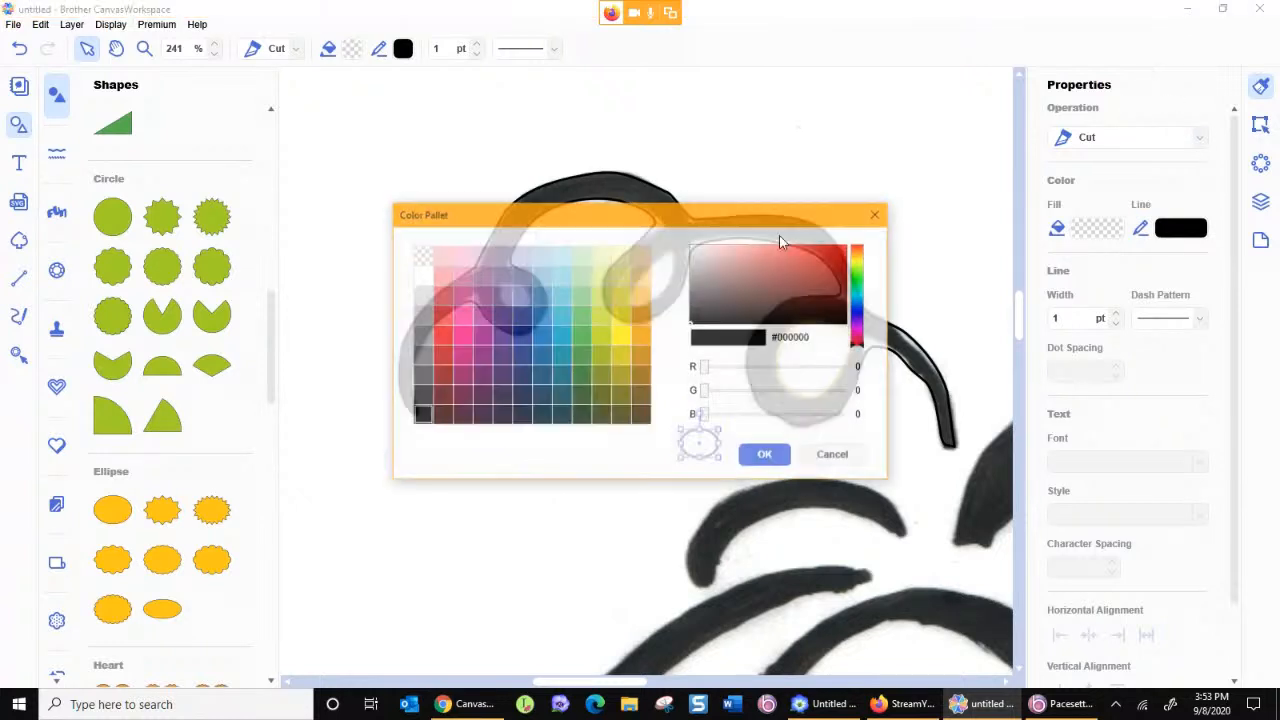
{"action": "left_click", "coordinate": [649, 350]}
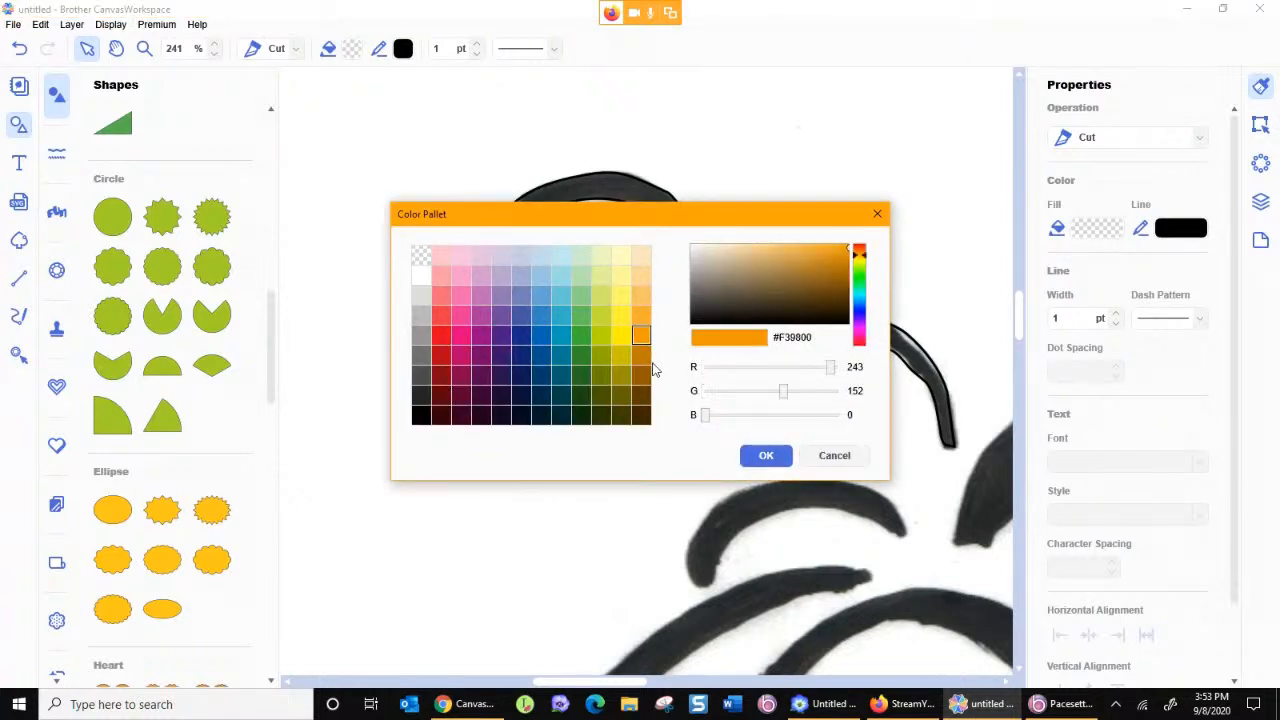
{"action": "left_click", "coordinate": [766, 455]}
{"action": "left_click_drag", "start_coordinate": [714, 438], "coordinate": [628, 267]}
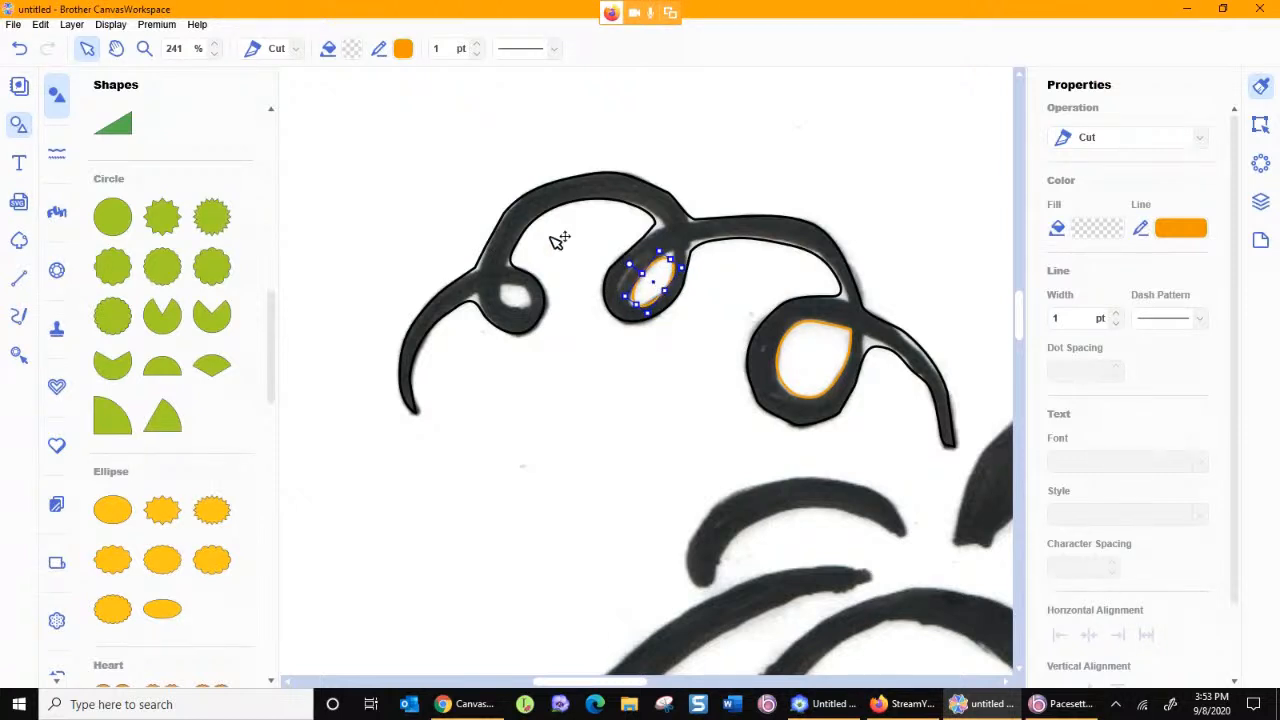
Step: Lengthen the orange ellipse so it reaches the upper tip of the middle loop's opening
{"action": "left_click", "coordinate": [145, 51]}
{"action": "left_click_drag", "start_coordinate": [584, 232], "coordinate": [752, 350]}
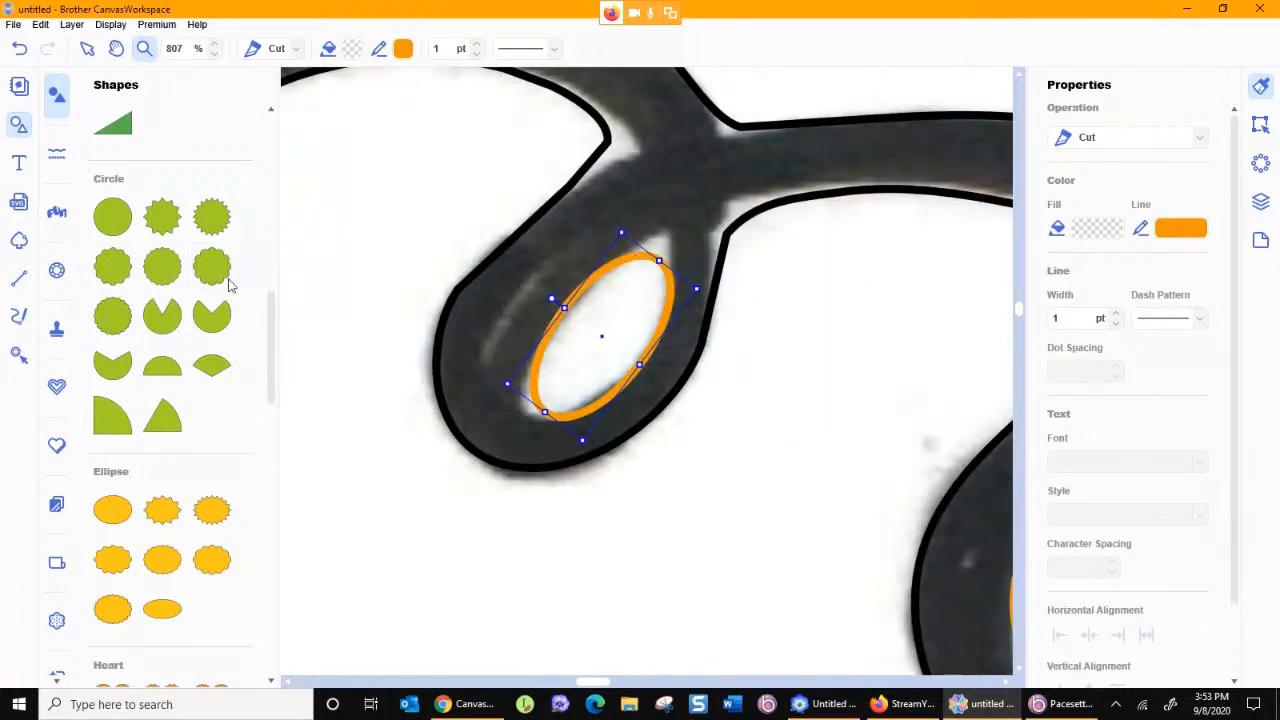
{"action": "left_click", "coordinate": [87, 50]}
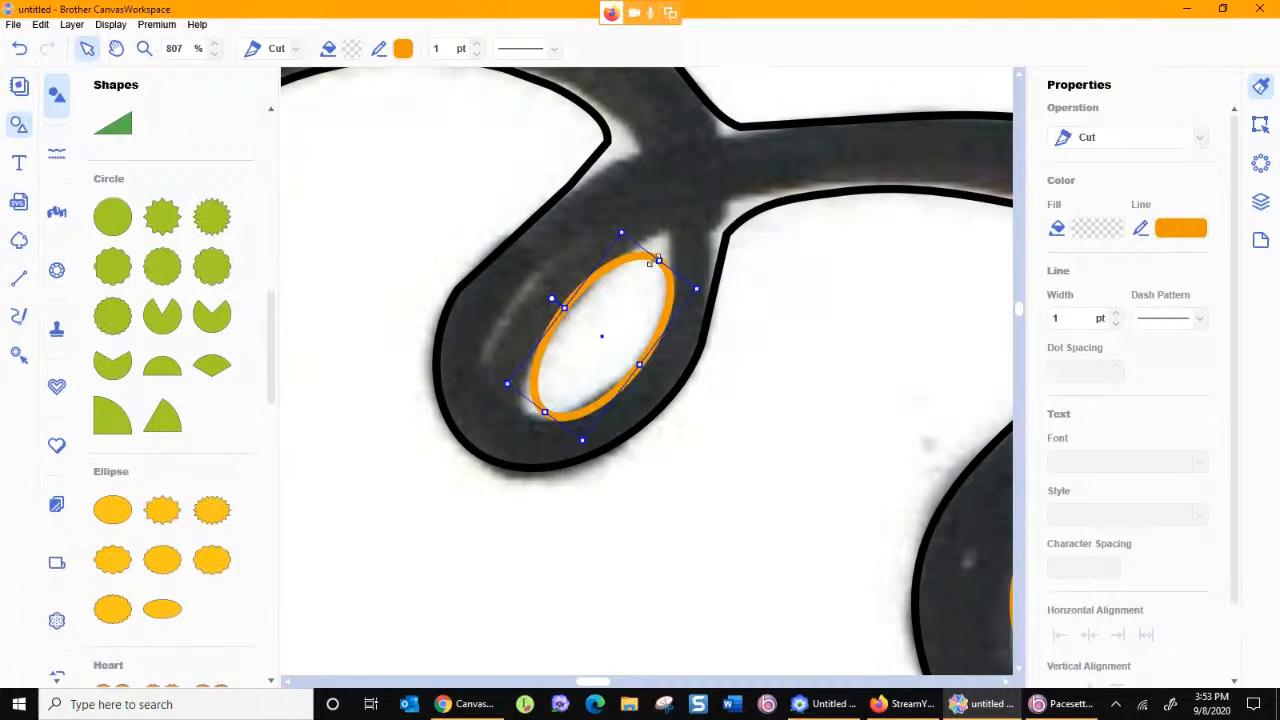
{"action": "left_click_drag", "start_coordinate": [659, 260], "coordinate": [673, 244]}
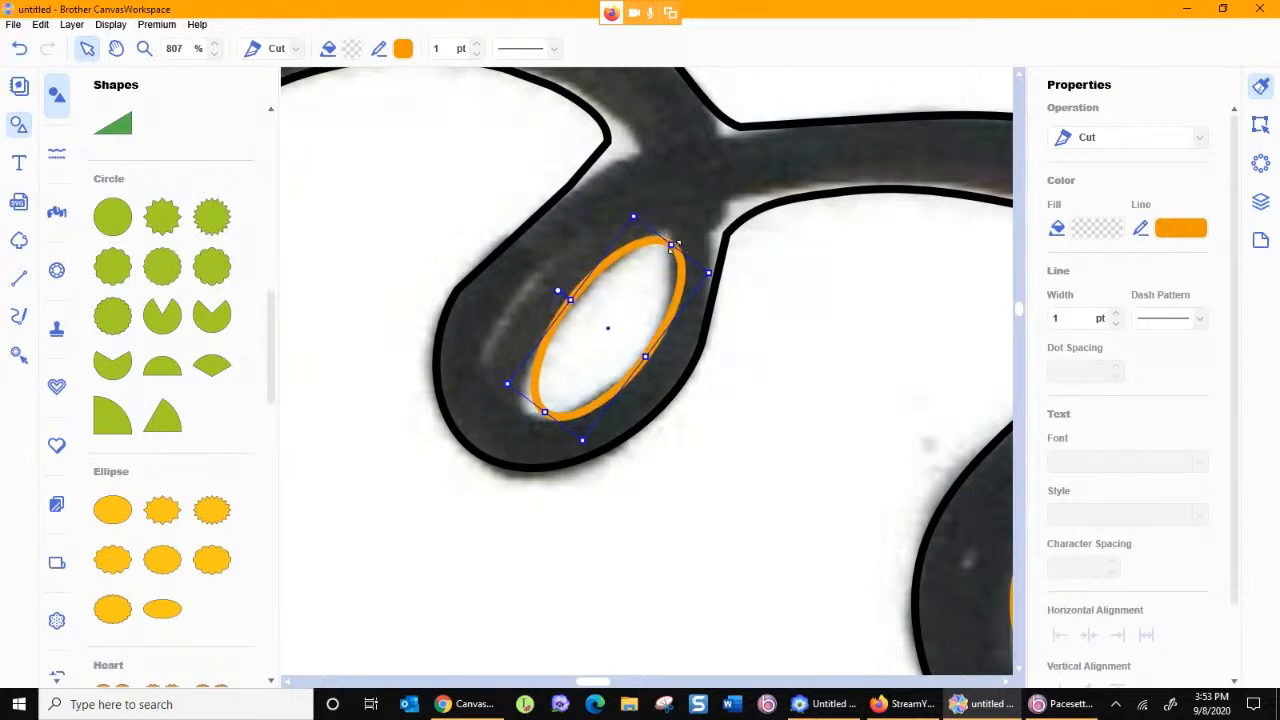
{"action": "left_click", "coordinate": [787, 318]}
Step: Edit the ellipse's points into a teardrop with a sharp upper tip and rounded lower end matching the middle loop's opening
{"action": "double_click", "coordinate": [639, 244]}
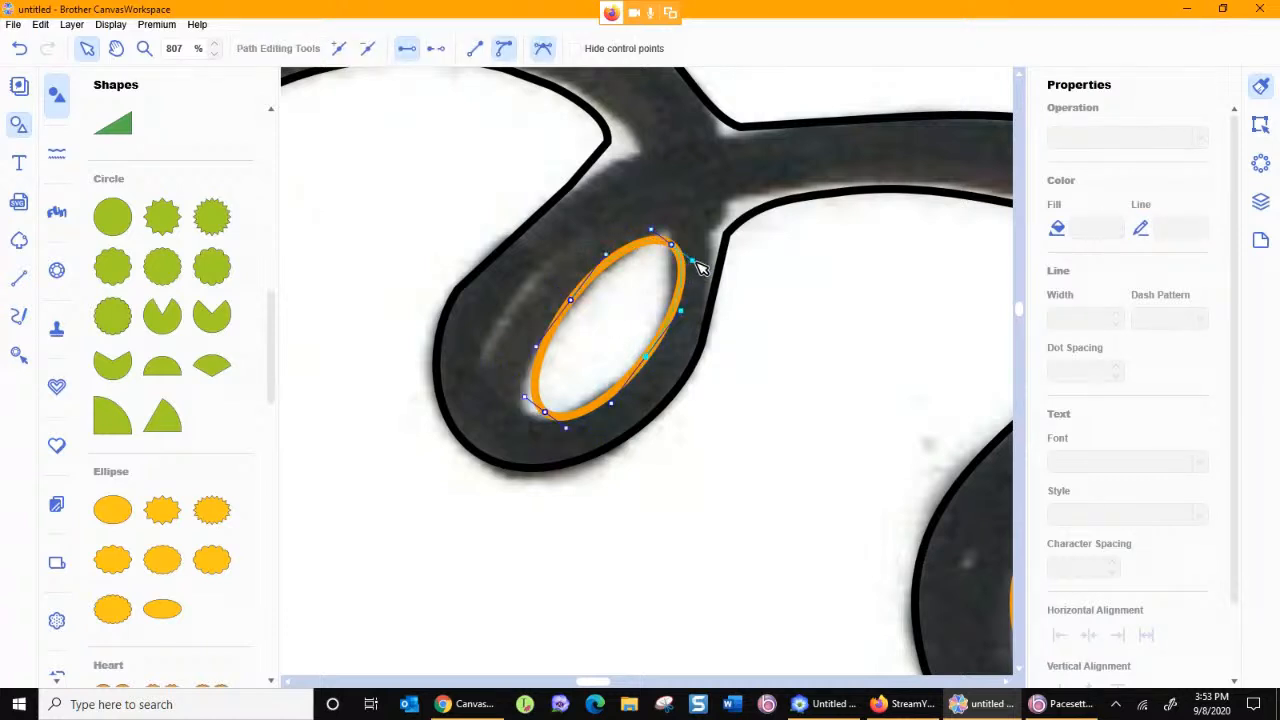
{"action": "left_click_drag", "start_coordinate": [697, 263], "coordinate": [679, 250]}
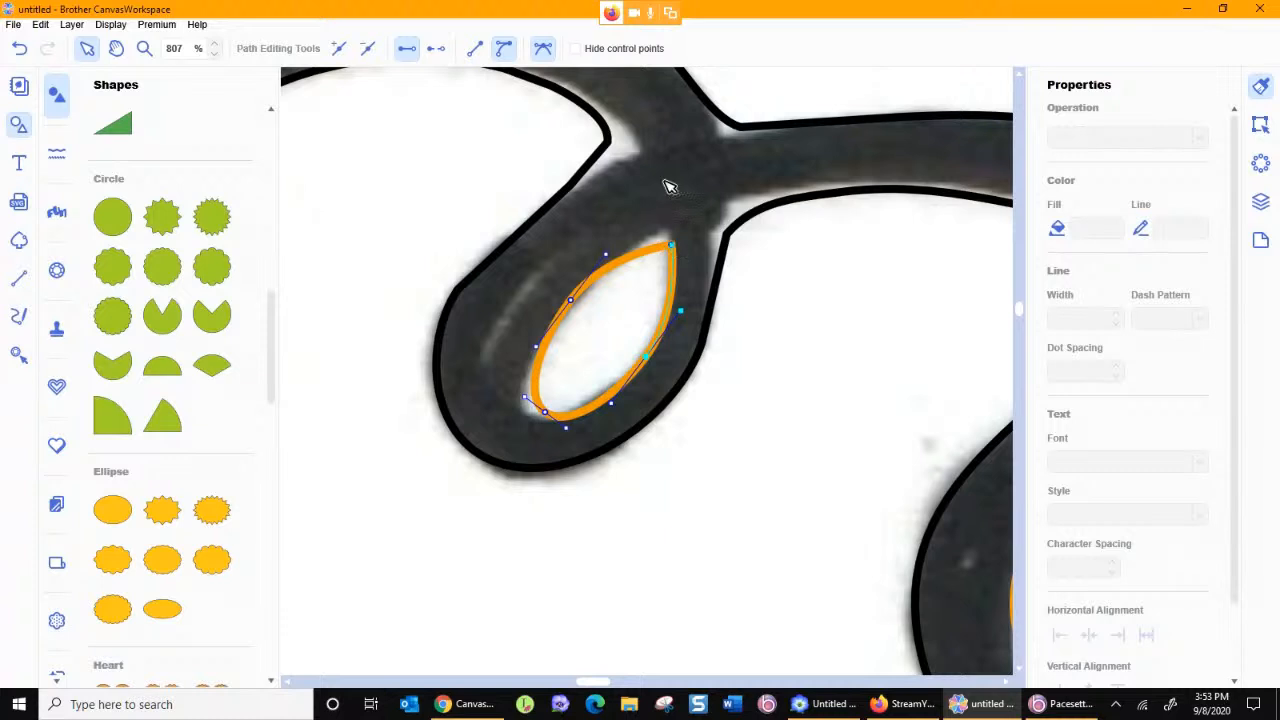
{"action": "left_click", "coordinate": [575, 48]}
{"action": "left_click_drag", "start_coordinate": [675, 252], "coordinate": [671, 245]}
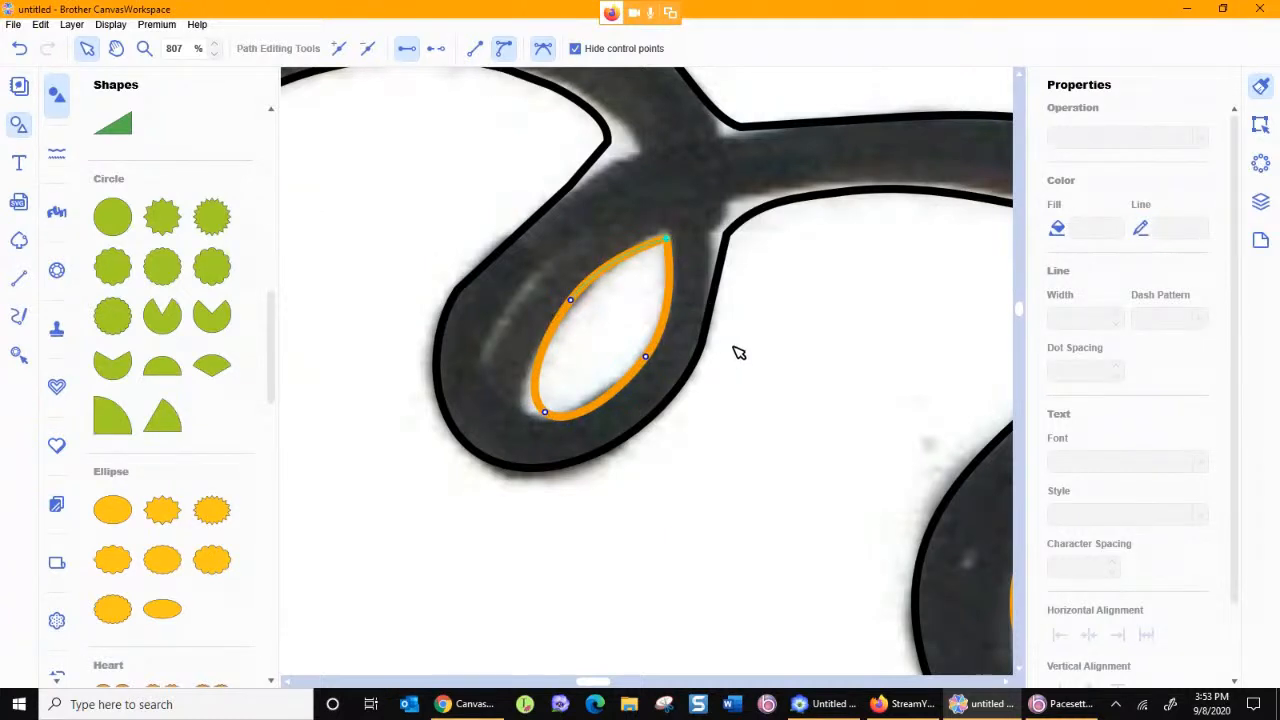
{"action": "left_click_drag", "start_coordinate": [545, 412], "coordinate": [535, 417]}
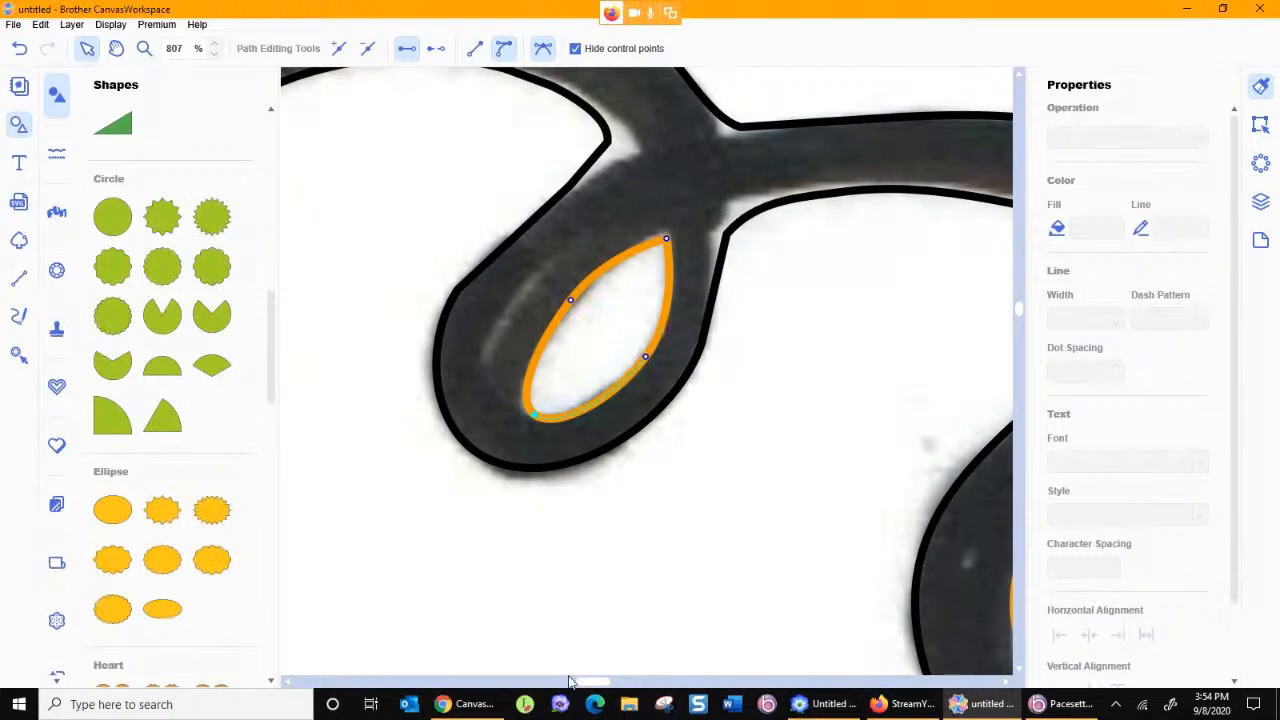
Step: Duplicate the finished teardrop outline and move the copy next to the vine's smallest loop
{"action": "left_click_drag", "start_coordinate": [592, 686], "coordinate": [577, 684]}
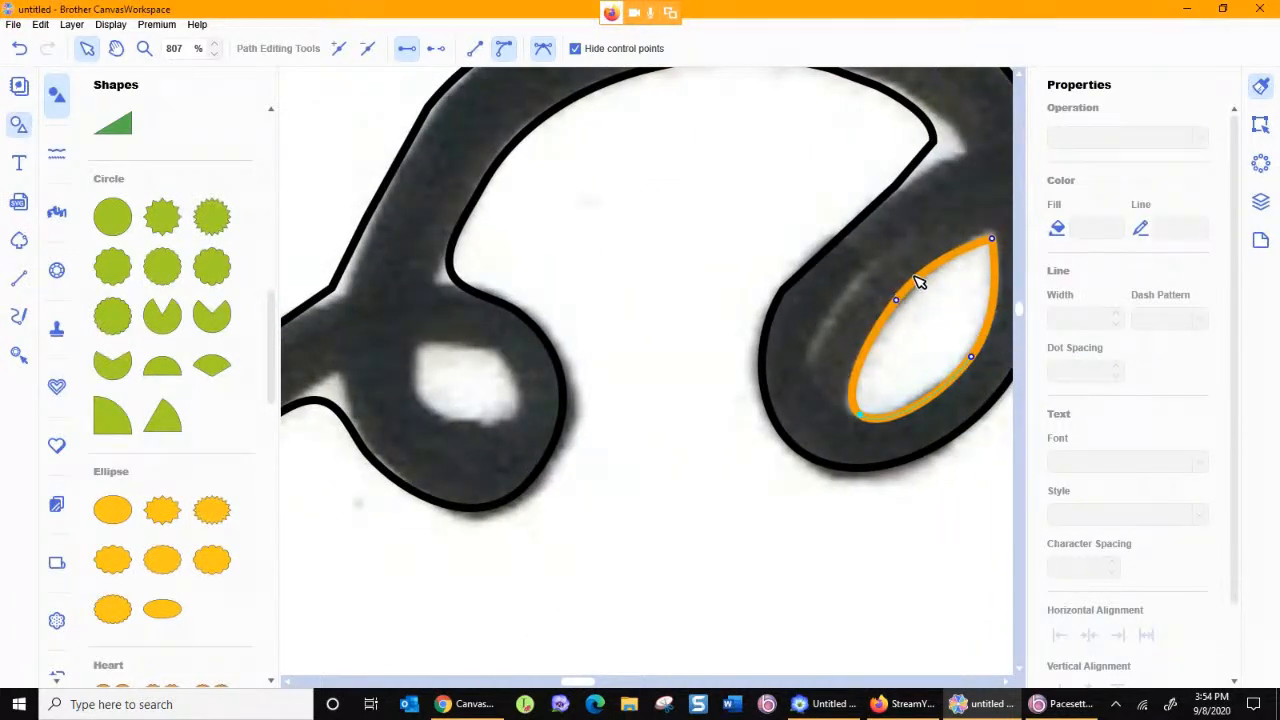
{"action": "left_click", "coordinate": [894, 296]}
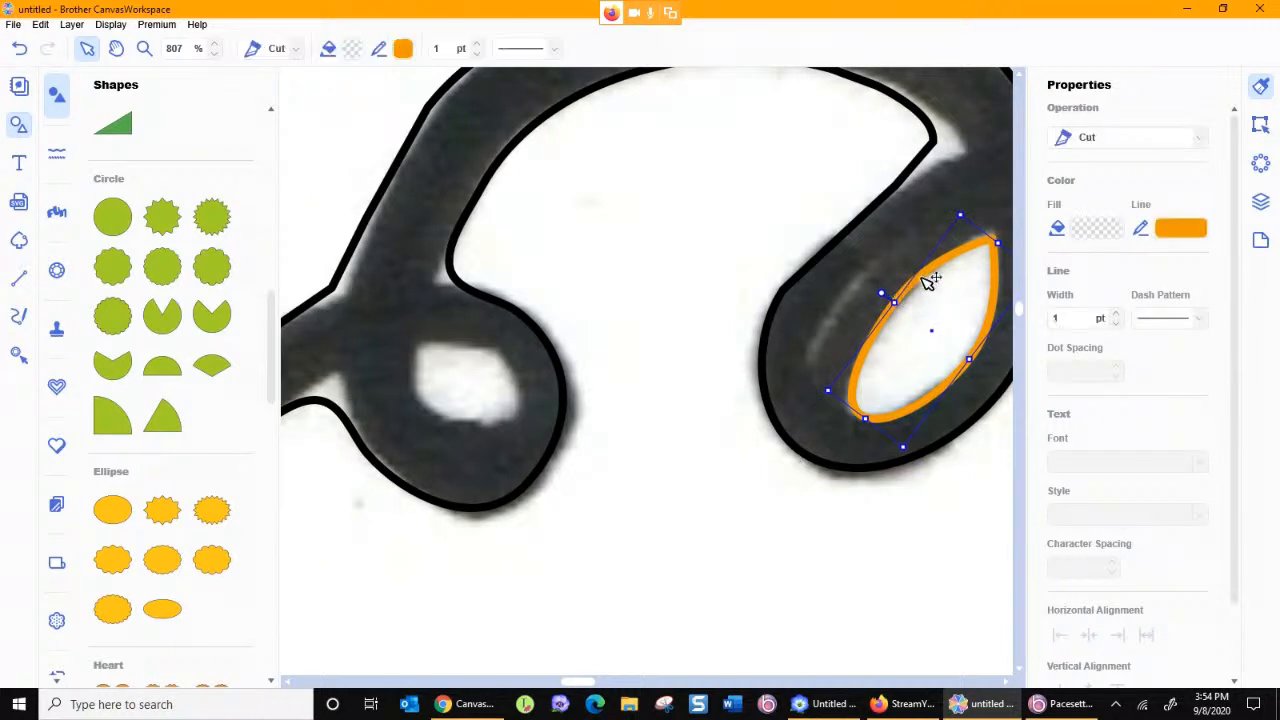
{"action": "right_click", "coordinate": [928, 281]}
{"action": "left_click", "coordinate": [869, 345]}
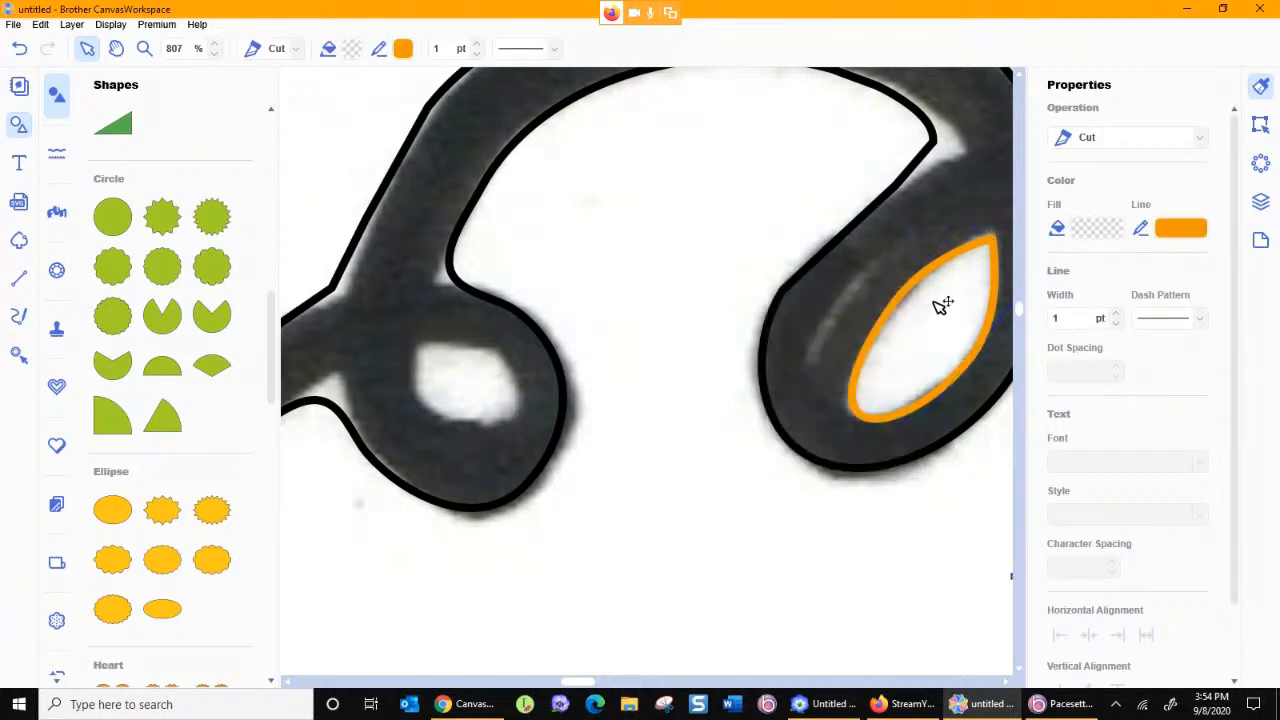
{"action": "left_click_drag", "start_coordinate": [581, 682], "coordinate": [592, 682]}
{"action": "left_click_drag", "start_coordinate": [908, 522], "coordinate": [432, 308]}
{"action": "left_click_drag", "start_coordinate": [588, 683], "coordinate": [574, 683]}
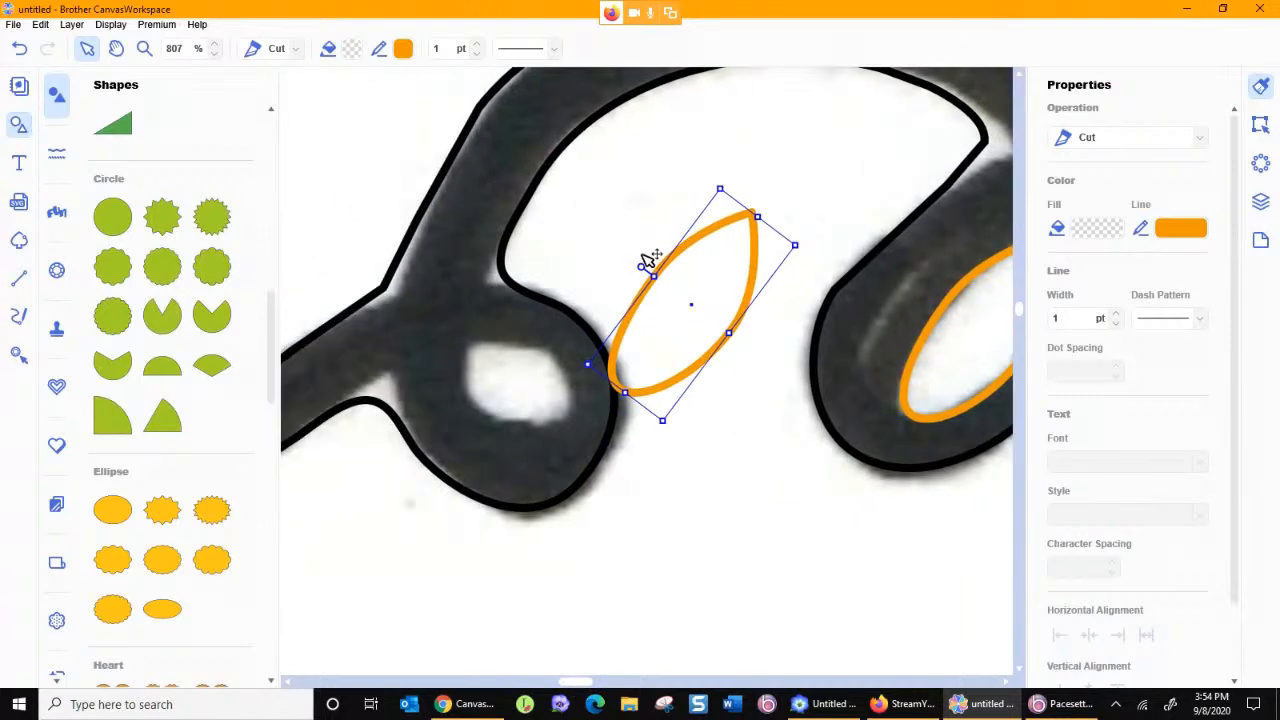
Step: Rotate the copied teardrop to point up and left, then shrink and position it over the smallest loop's opening
{"action": "left_click_drag", "start_coordinate": [642, 267], "coordinate": [650, 352]}
{"action": "left_click_drag", "start_coordinate": [694, 309], "coordinate": [512, 375]}
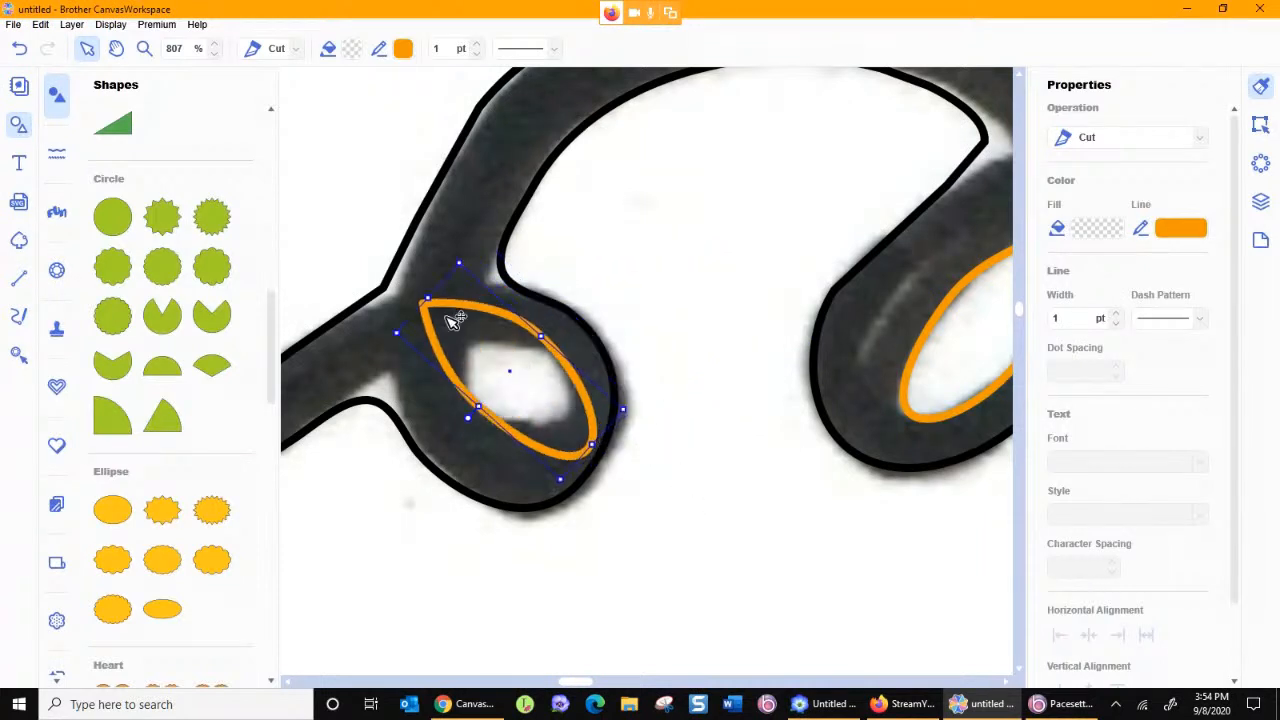
{"action": "left_click_drag", "start_coordinate": [425, 297], "coordinate": [514, 376]}
{"action": "left_click_drag", "start_coordinate": [578, 420], "coordinate": [520, 386]}
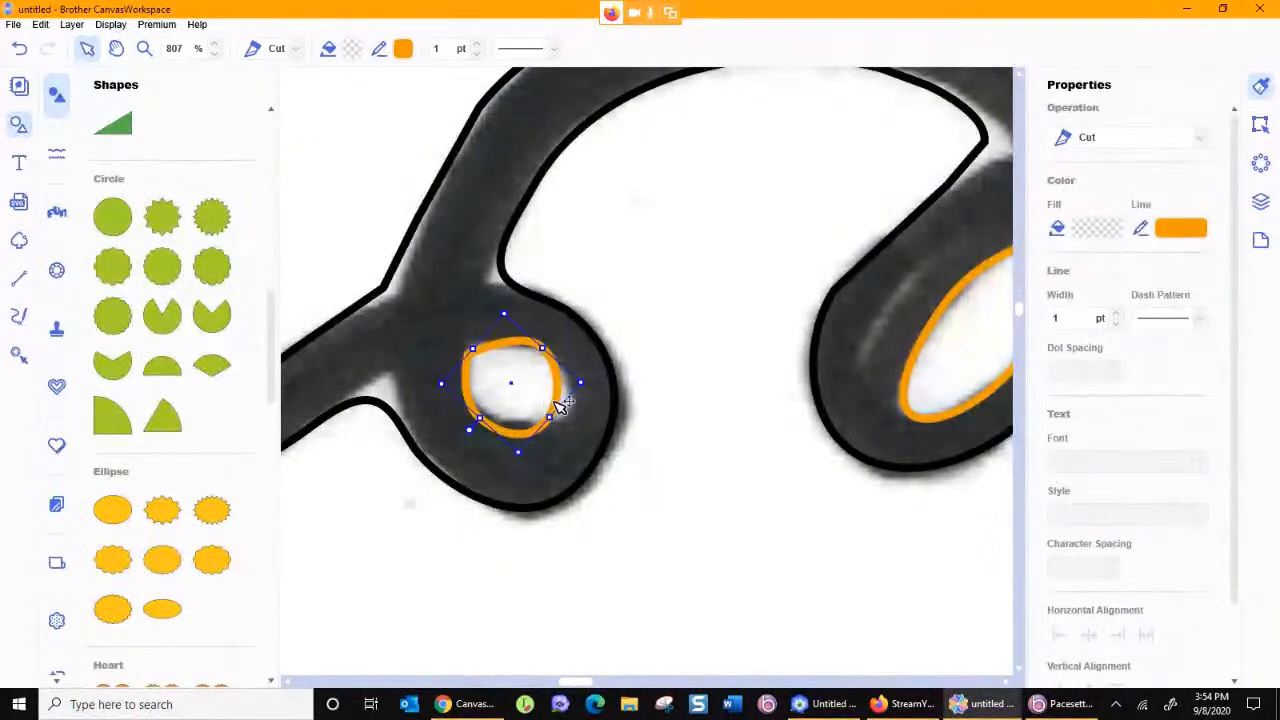
Step: Adjust the copied outline's points to follow the edge of the smallest loop's opening and deselect it
{"action": "double_click", "coordinate": [558, 408]}
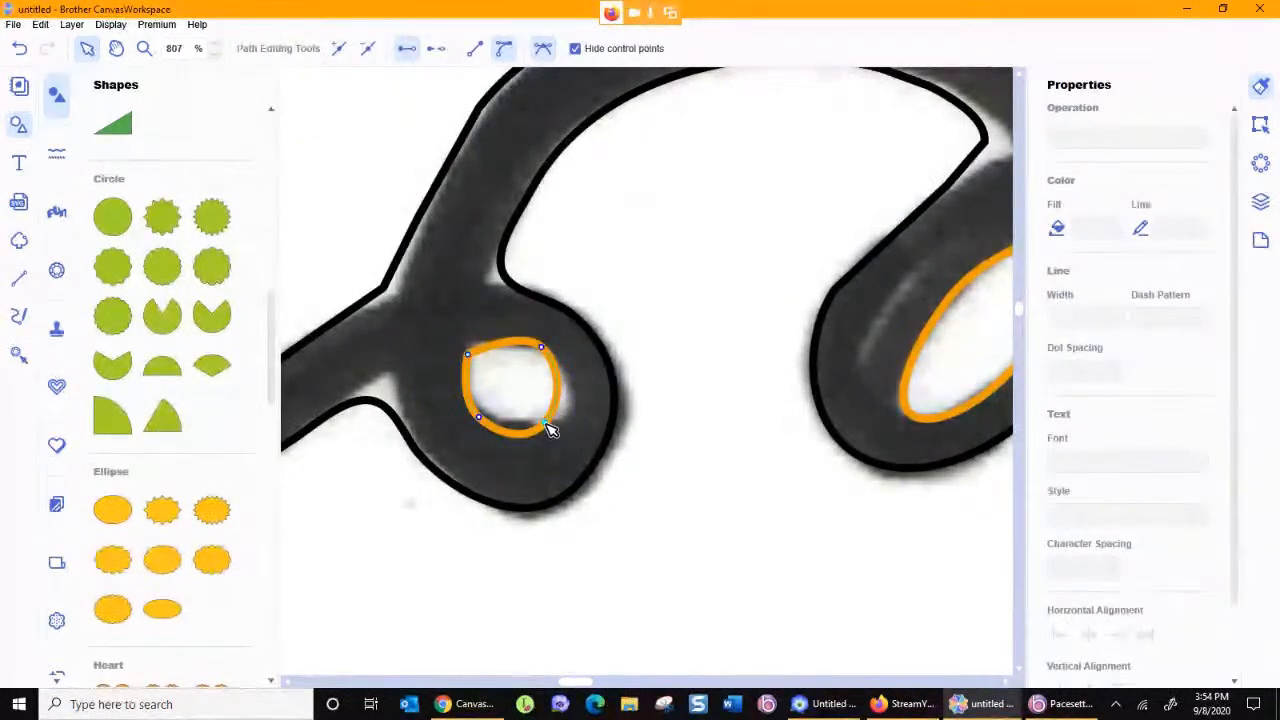
{"action": "left_click_drag", "start_coordinate": [547, 421], "coordinate": [561, 416]}
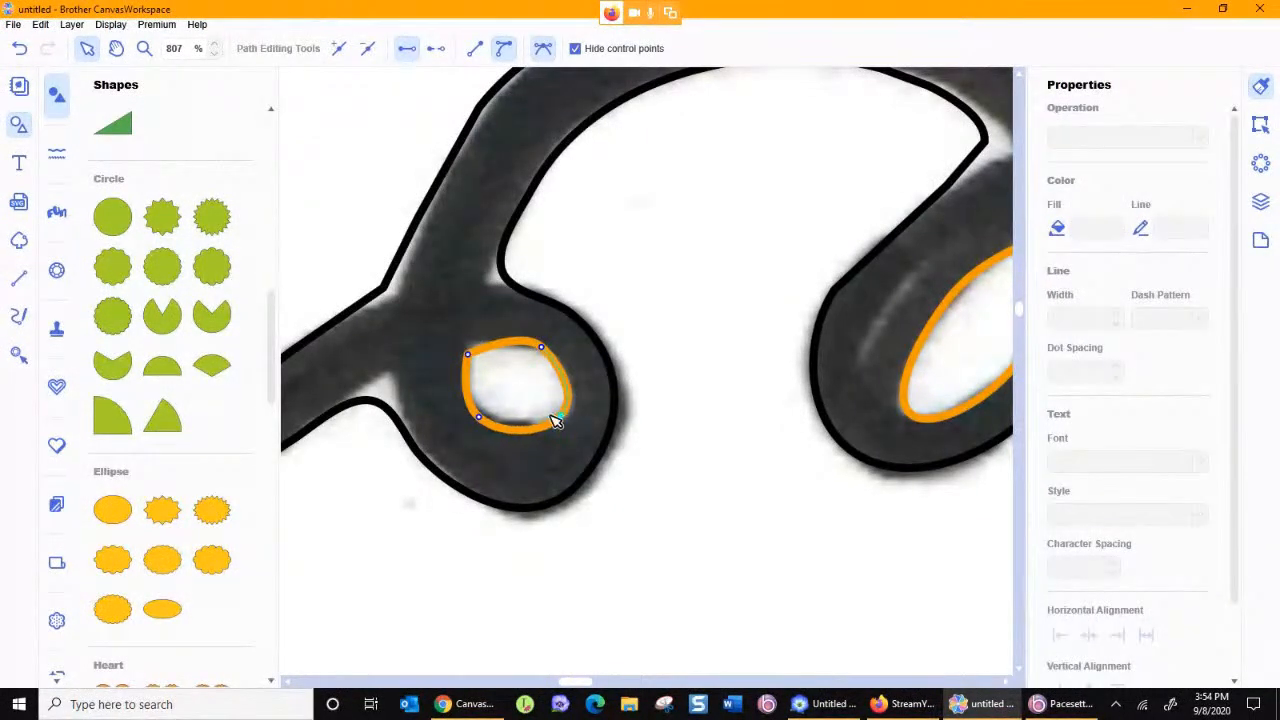
{"action": "left_click_drag", "start_coordinate": [479, 417], "coordinate": [483, 413]}
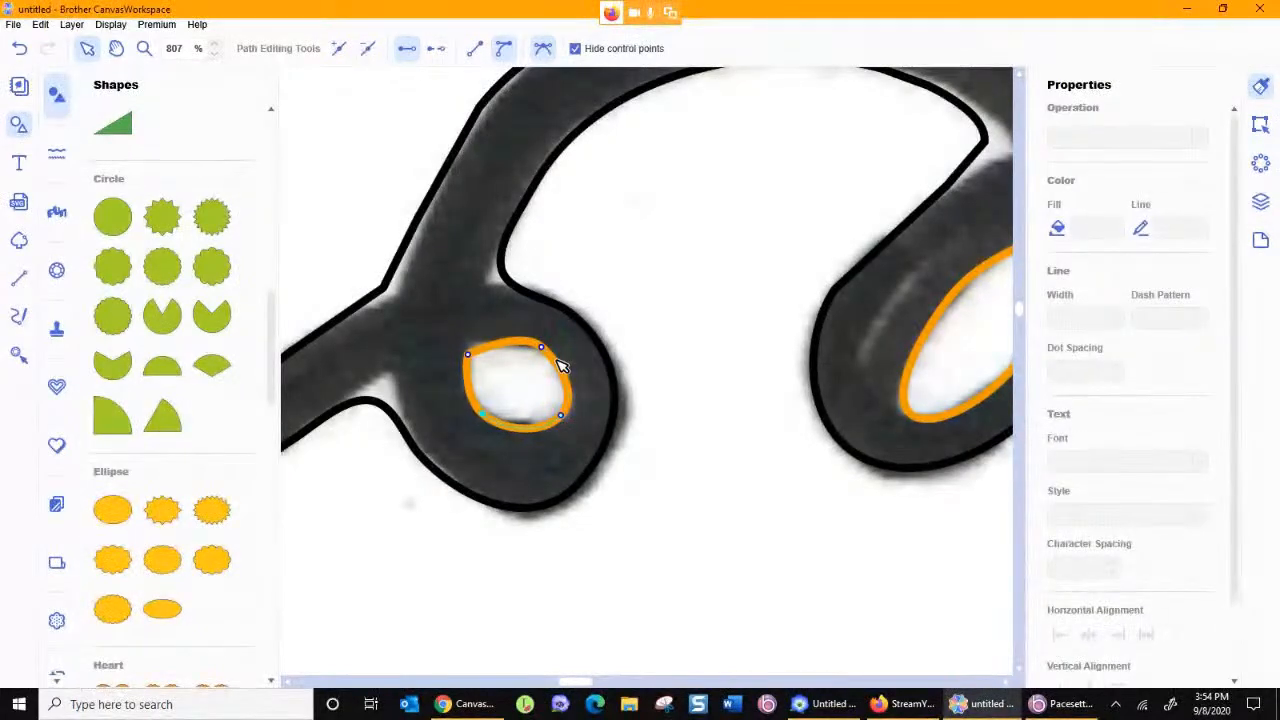
{"action": "left_click_drag", "start_coordinate": [543, 348], "coordinate": [546, 356]}
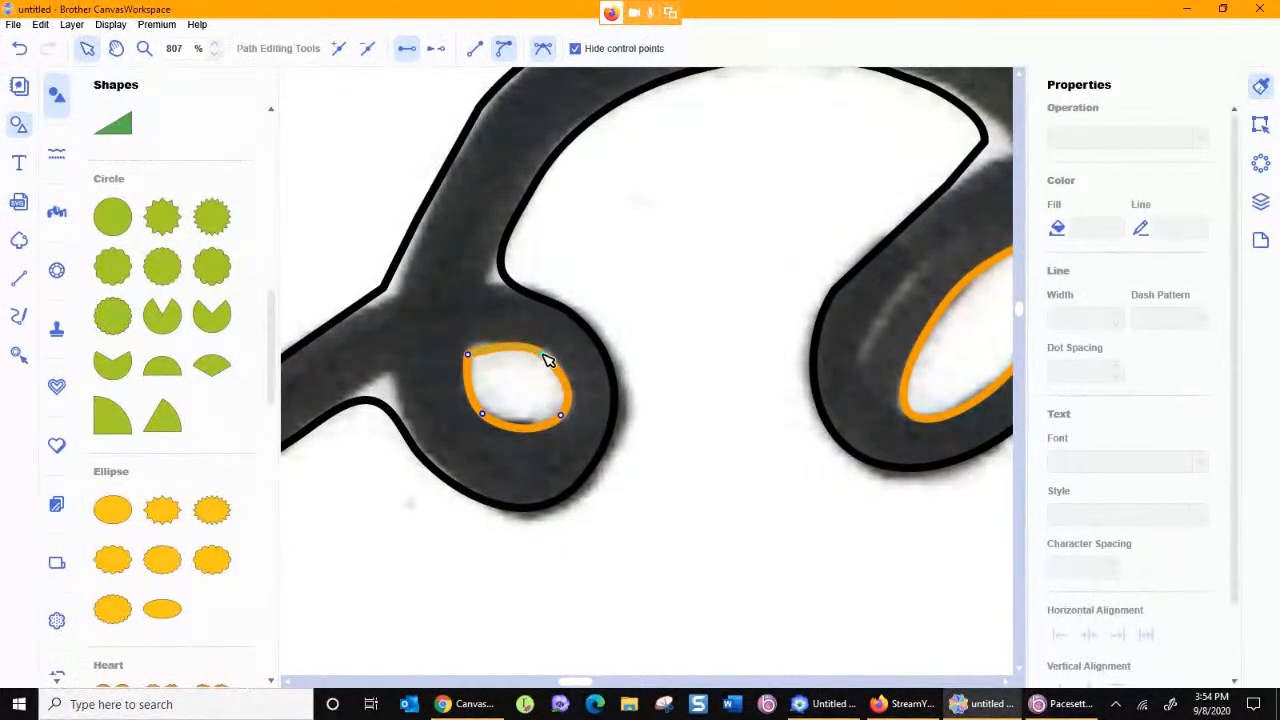
{"action": "left_click", "coordinate": [764, 536]}
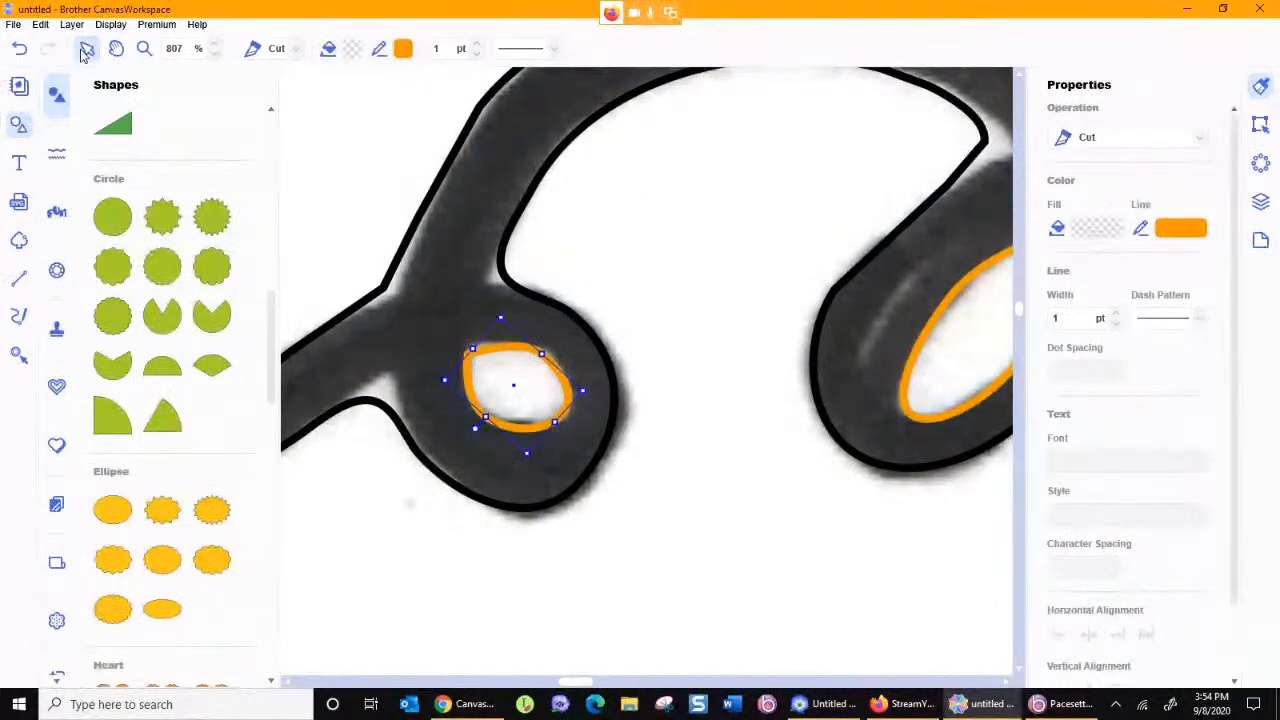
{"action": "left_click", "coordinate": [729, 423]}
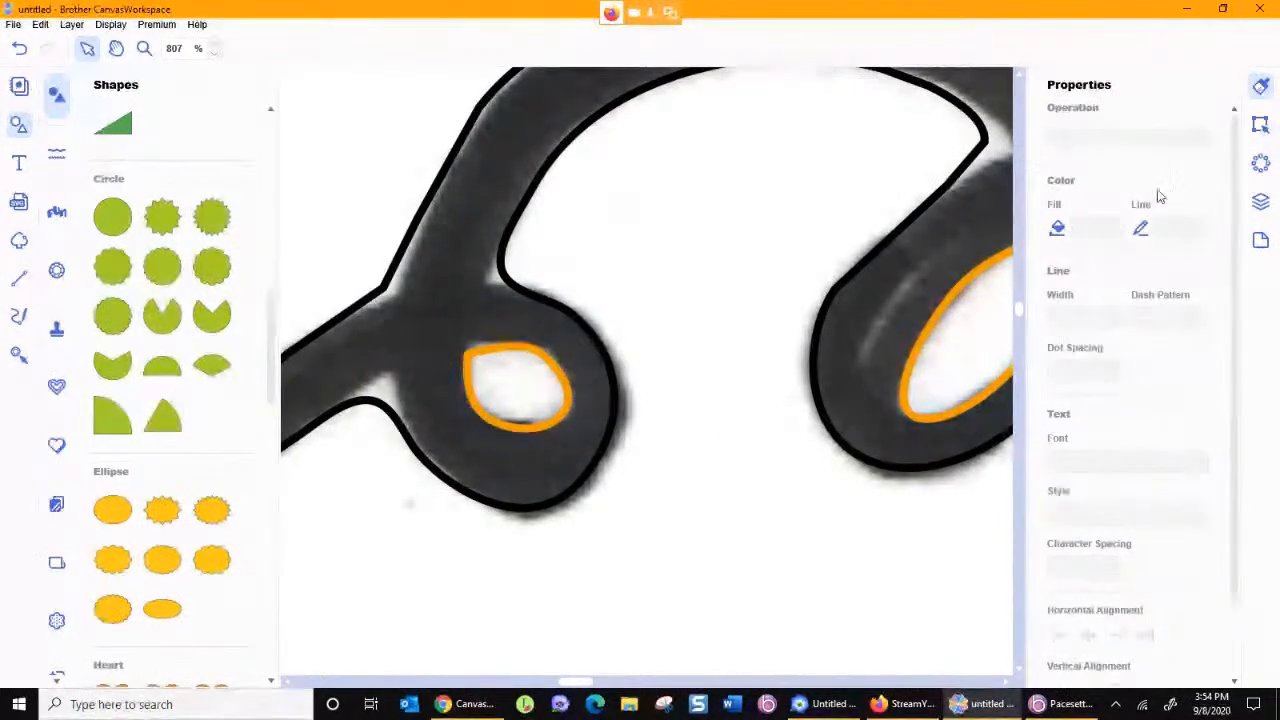
Step: Fit the whole mat in view and hide the scanned pumpkin image layer
{"action": "double_click", "coordinate": [145, 49]}
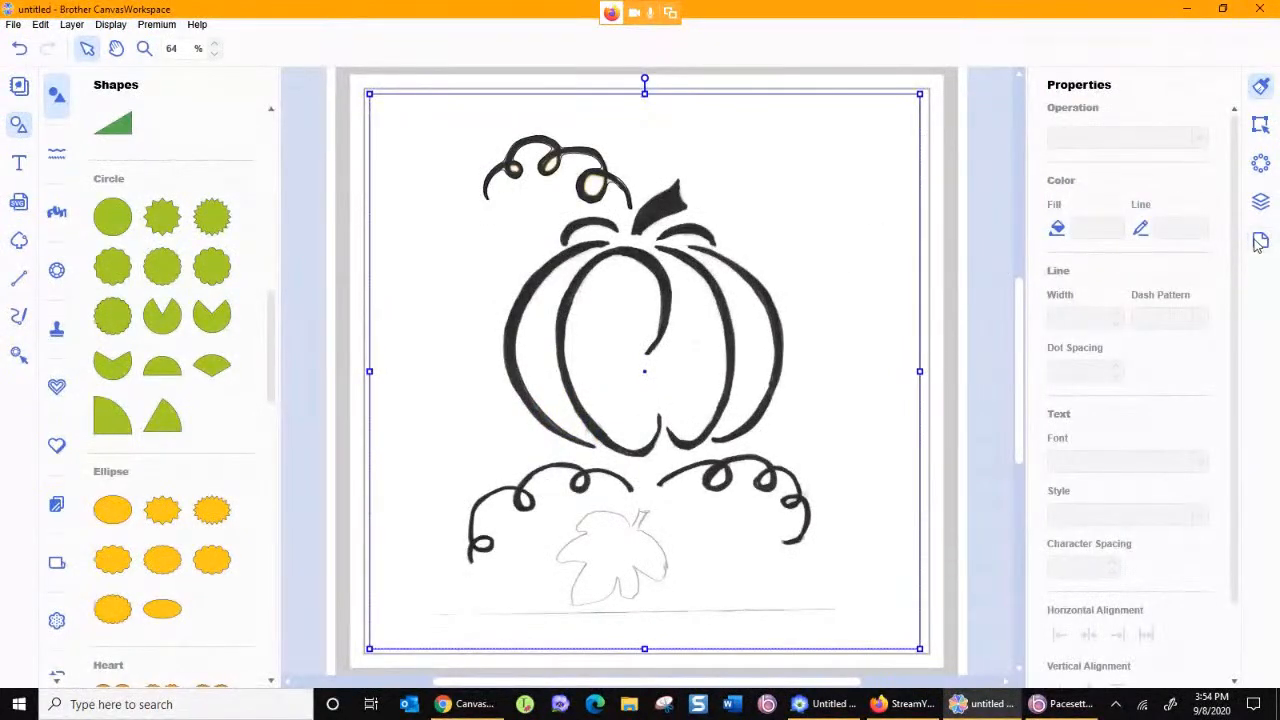
{"action": "left_click", "coordinate": [1260, 205]}
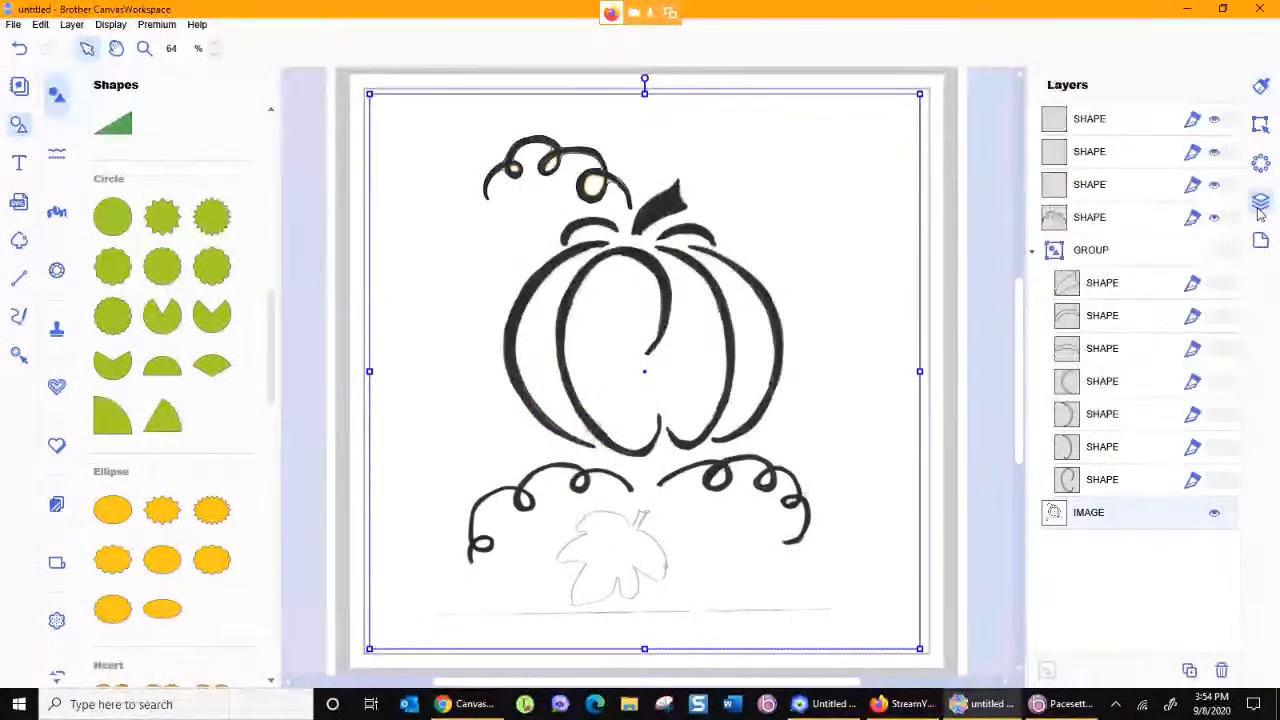
{"action": "left_click", "coordinate": [1216, 512]}
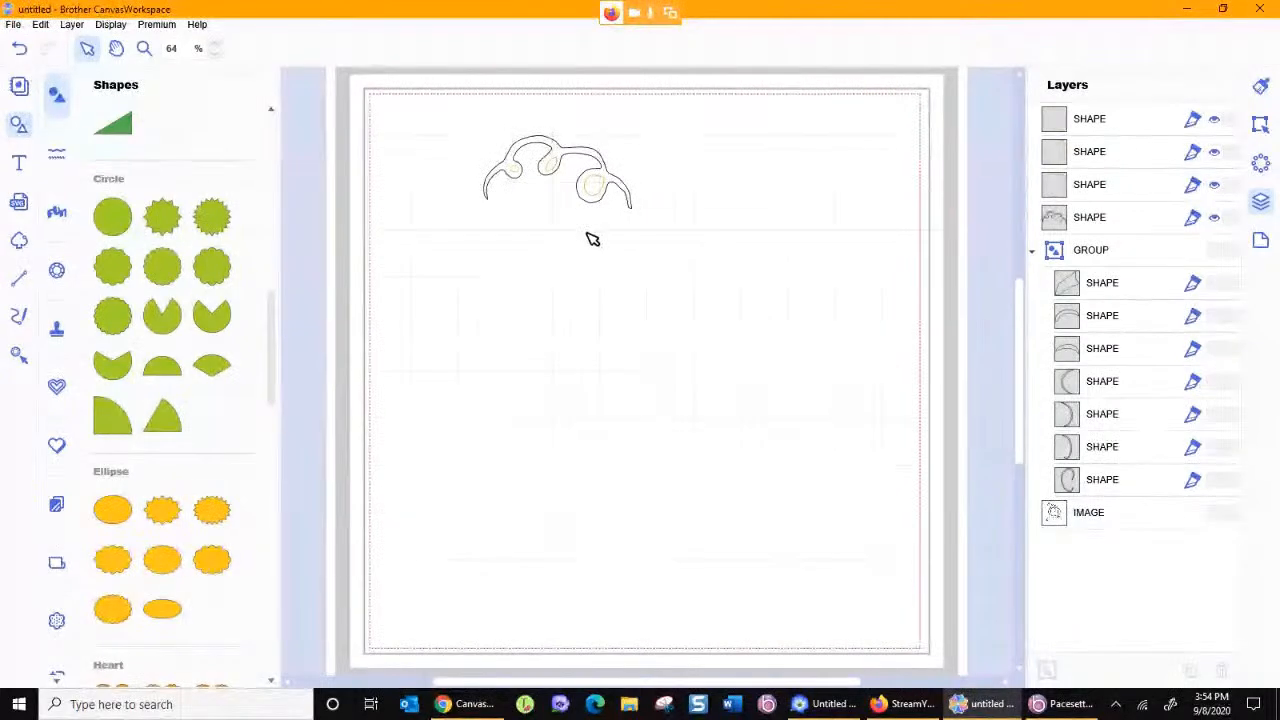
Step: Move the vine outline away from its orange loop shapes to show they are separate, and undo the move
{"action": "left_click", "coordinate": [598, 161]}
{"action": "left_click_drag", "start_coordinate": [598, 161], "coordinate": [838, 153]}
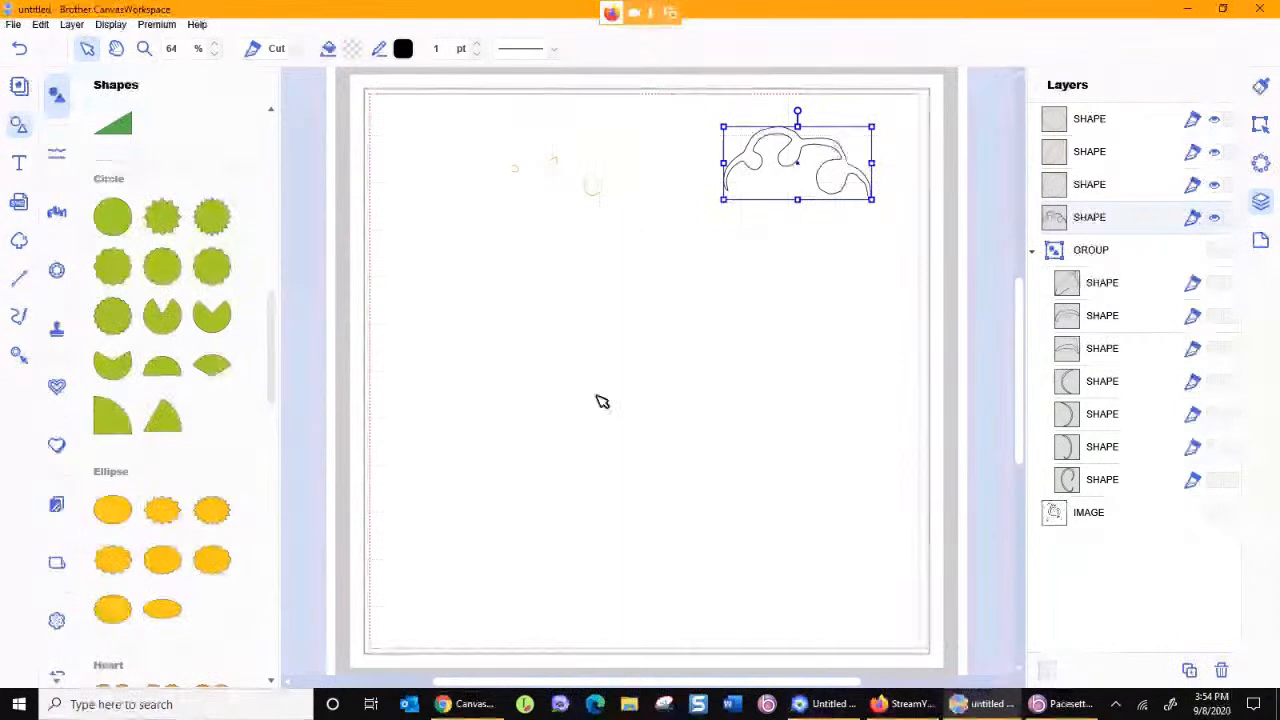
{"action": "left_click", "coordinate": [19, 48]}
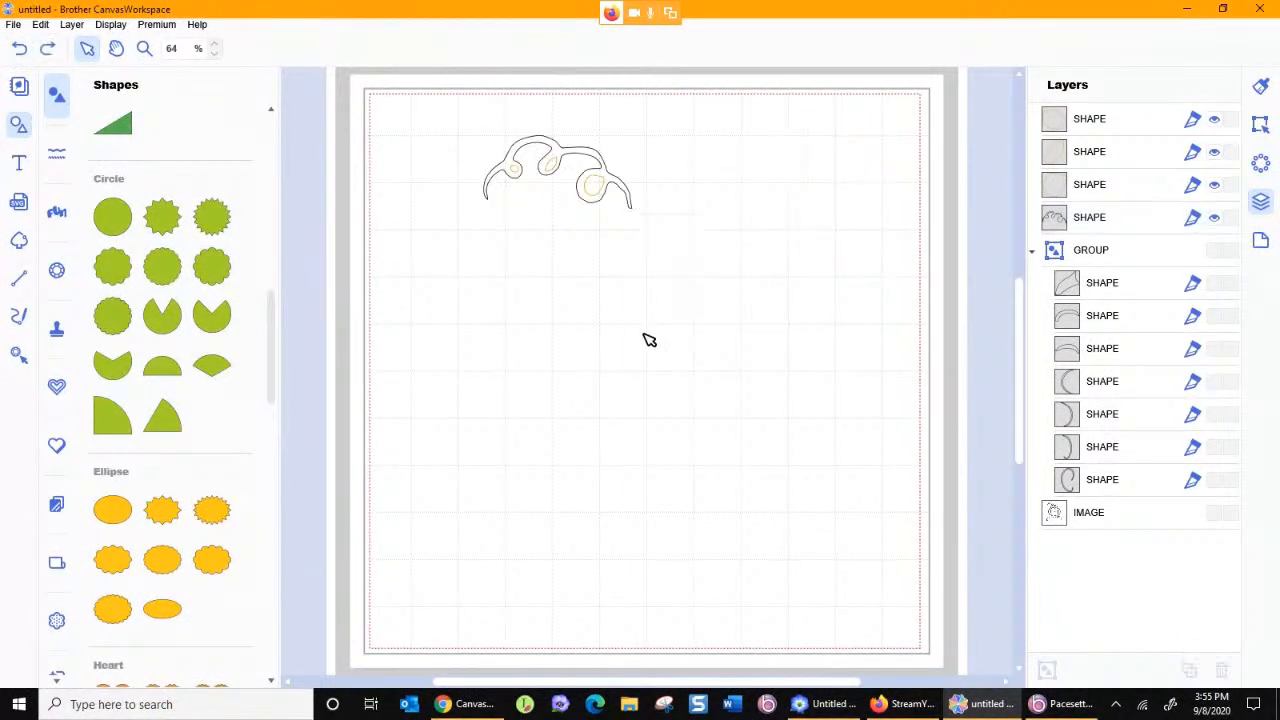
Step: Select the vine outline with its three loop shapes and combine them into one shape with cut-out openings using Process Overlap
{"action": "left_click_drag", "start_coordinate": [450, 114], "coordinate": [669, 273]}
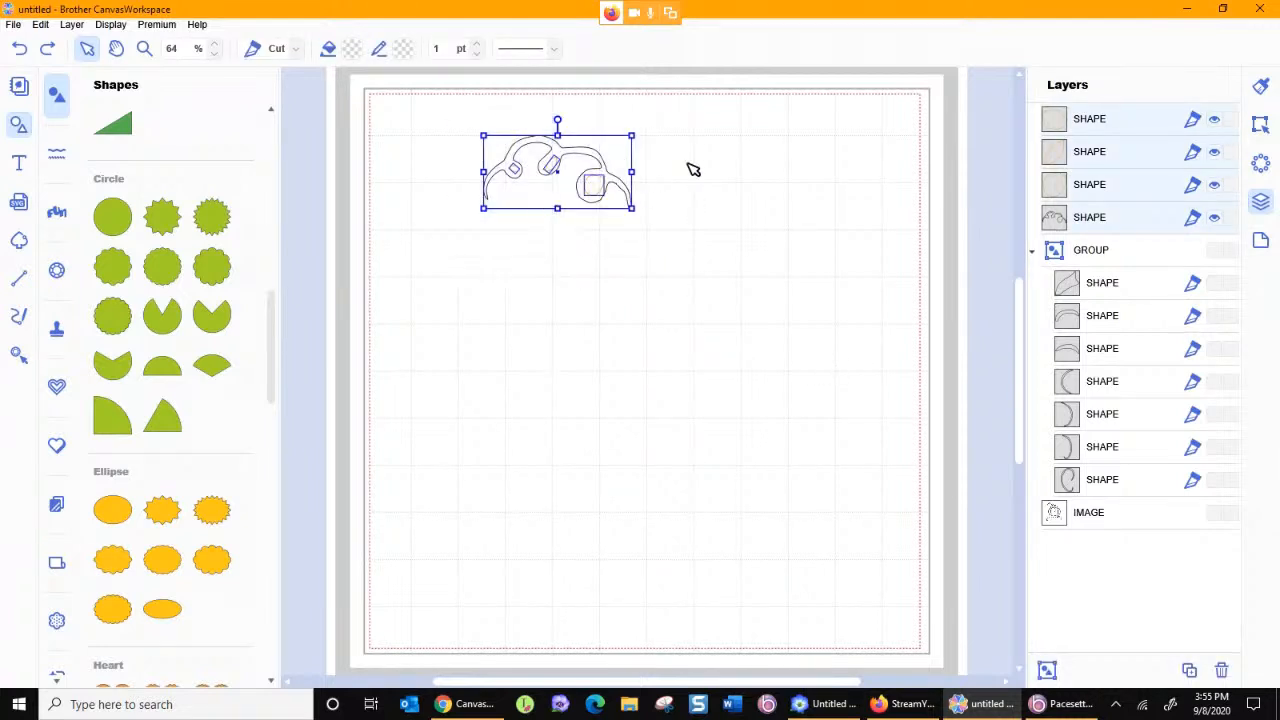
{"action": "left_click", "coordinate": [1260, 125]}
{"action": "scroll", "coordinate": [1222, 285], "scroll_direction": "down", "scroll_amount": 2}
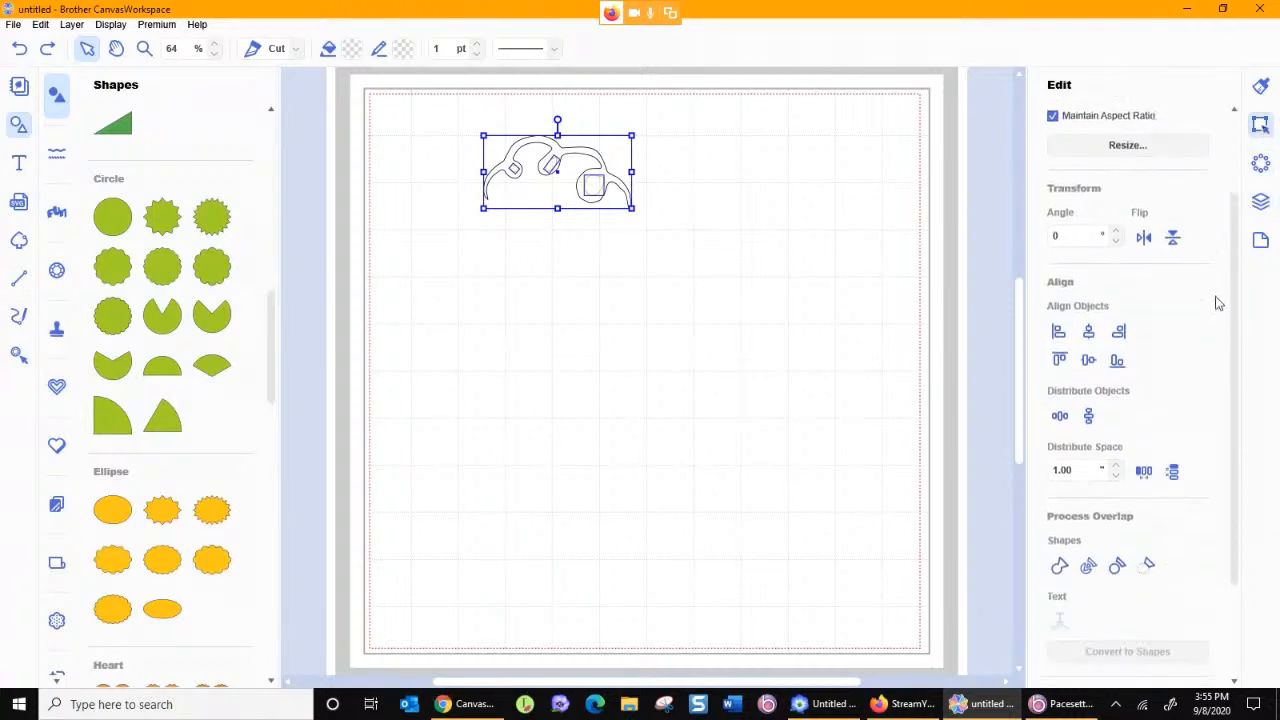
{"action": "scroll", "coordinate": [1220, 290], "scroll_direction": "down", "scroll_amount": 3}
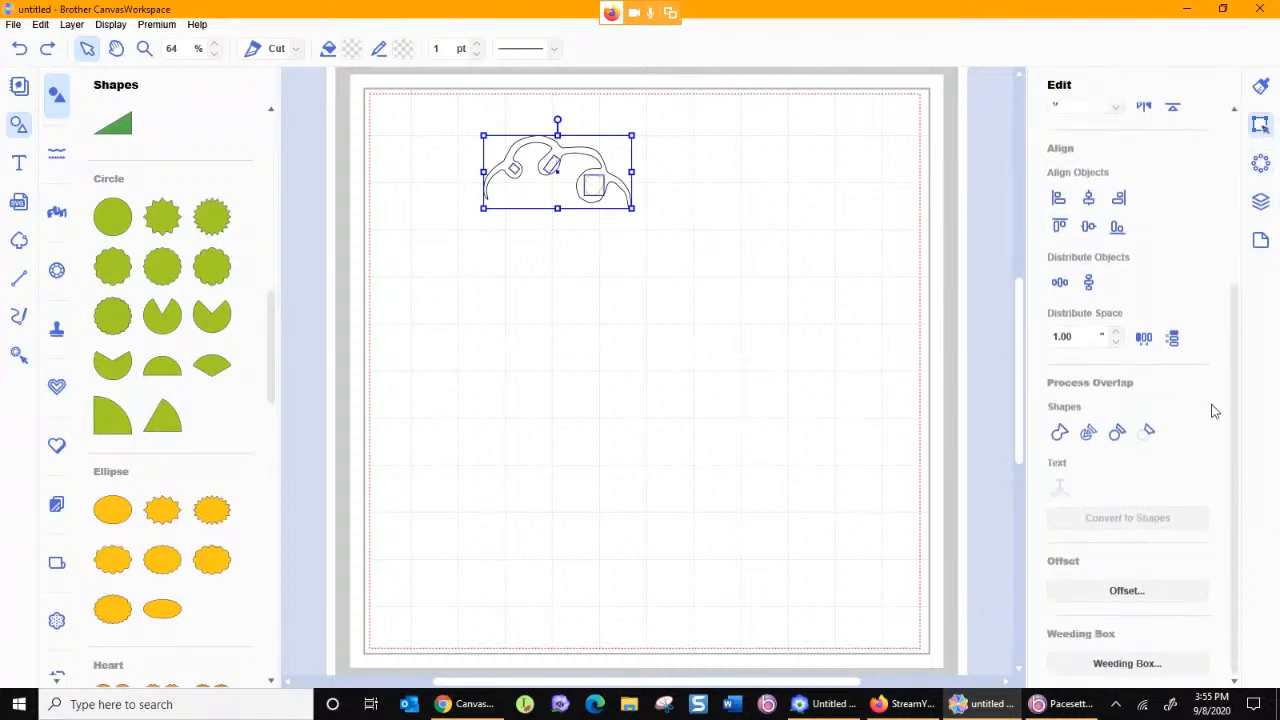
{"action": "left_click", "coordinate": [1148, 434]}
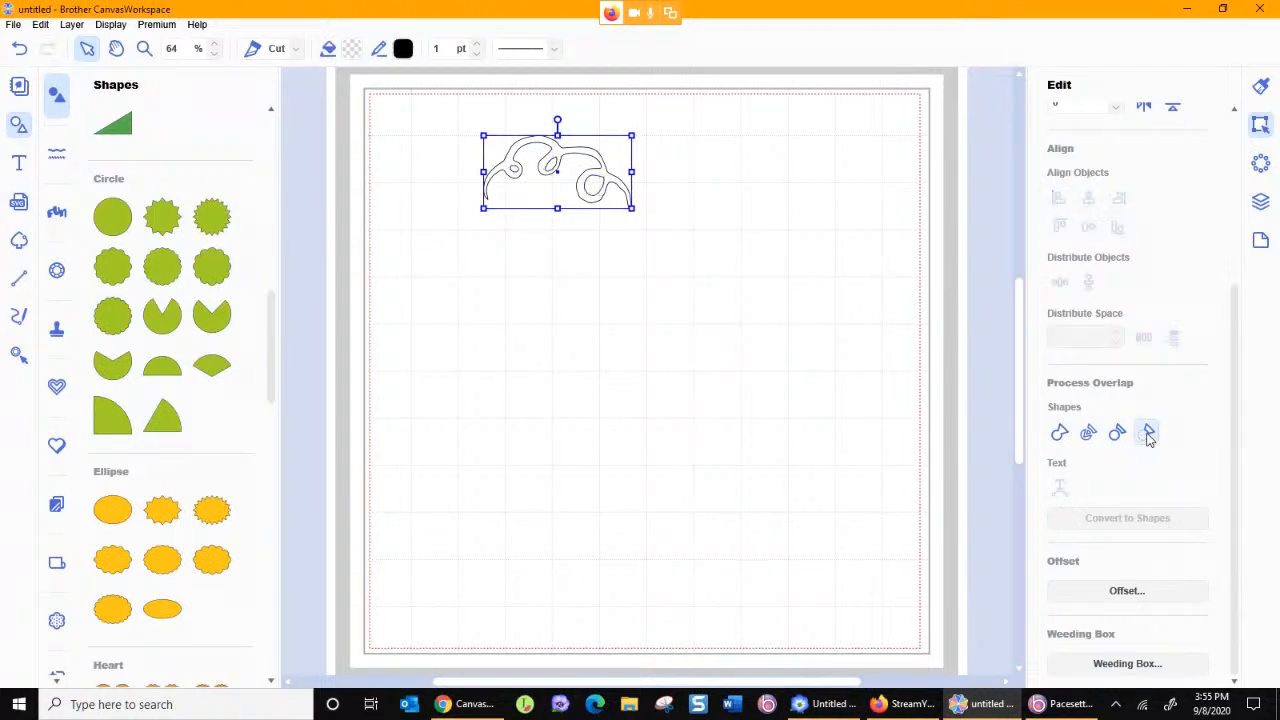
Step: Move the combined vine slightly to the right to test that its loops follow, and undo the move
{"action": "left_click", "coordinate": [652, 280]}
{"action": "left_click_drag", "start_coordinate": [560, 155], "coordinate": [677, 121]}
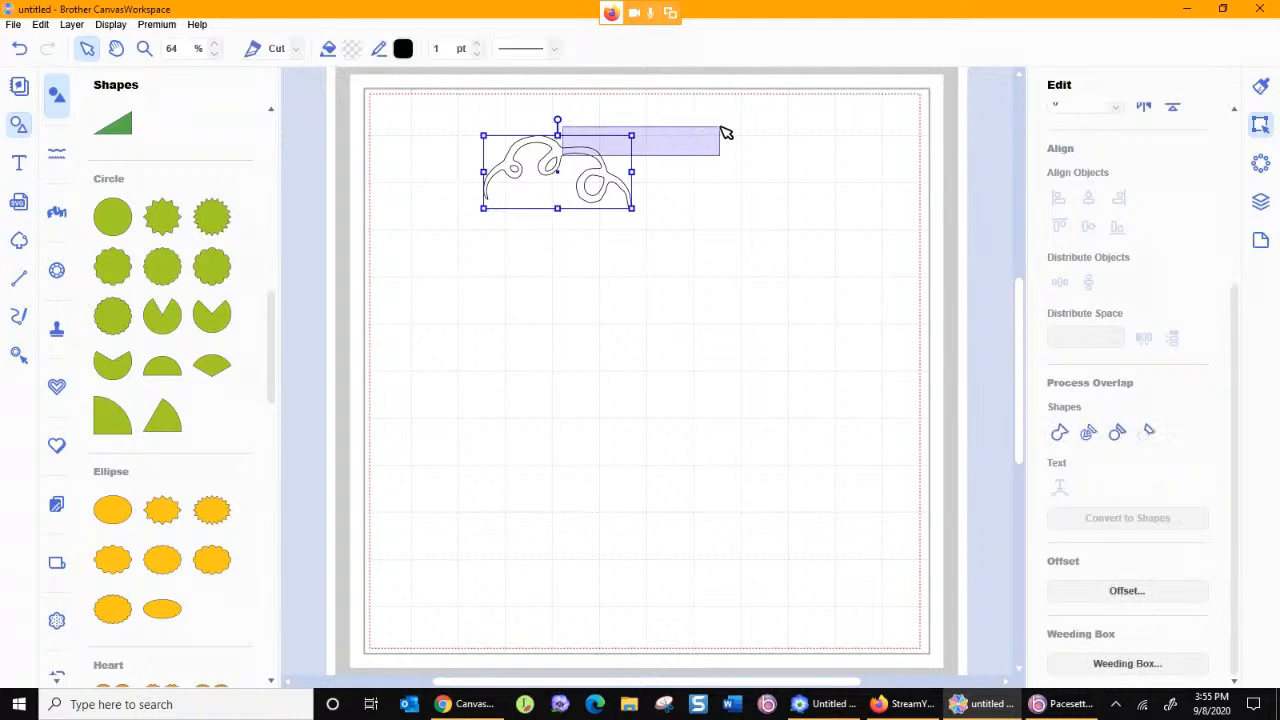
{"action": "left_click_drag", "start_coordinate": [563, 160], "coordinate": [606, 160]}
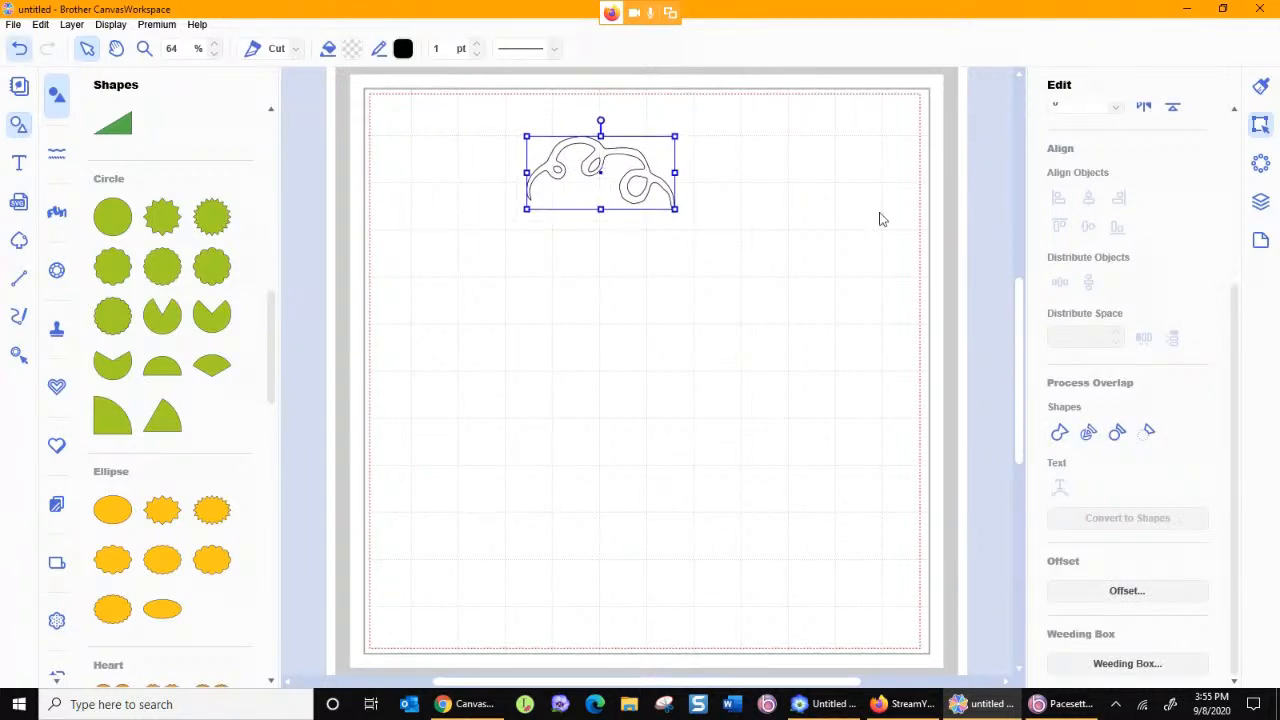
{"action": "key", "text": "ctrl+z"}
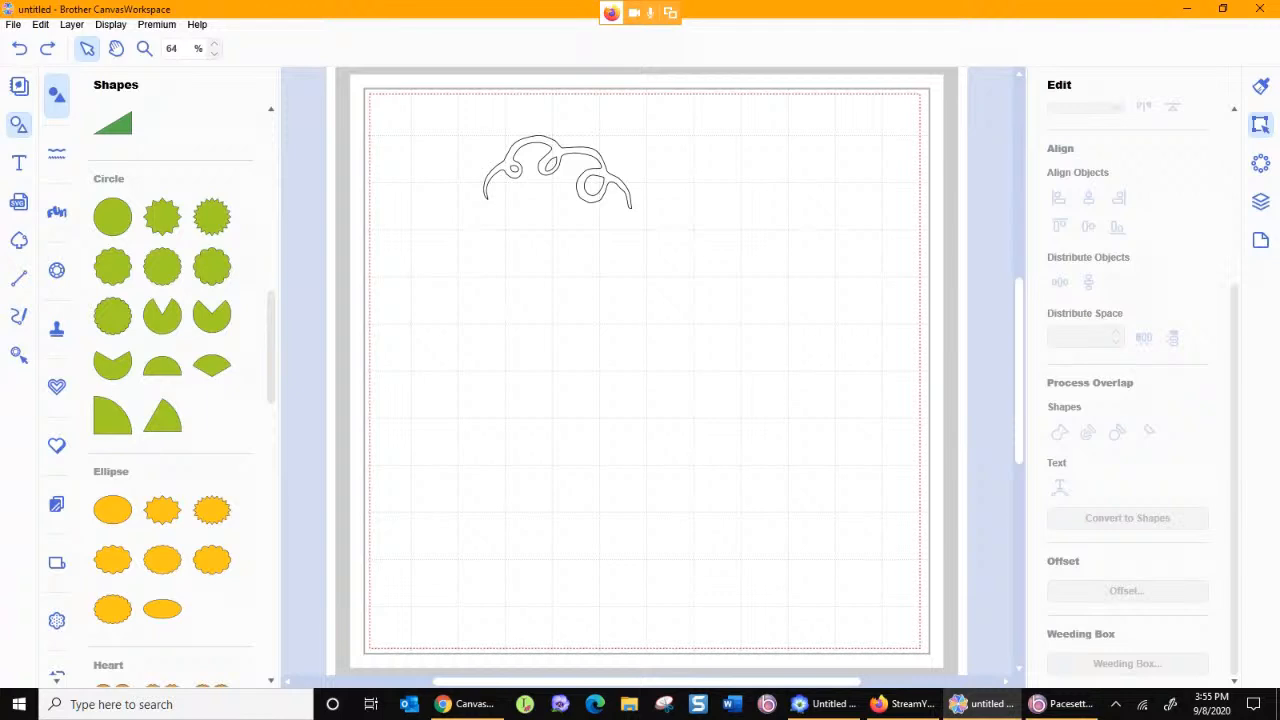
Step: Show the hidden group of pumpkin cutting shapes together with the finished vine
{"action": "left_click", "coordinate": [1260, 201]}
{"action": "left_click", "coordinate": [1216, 187]}
{"action": "left_click", "coordinate": [1212, 155]}
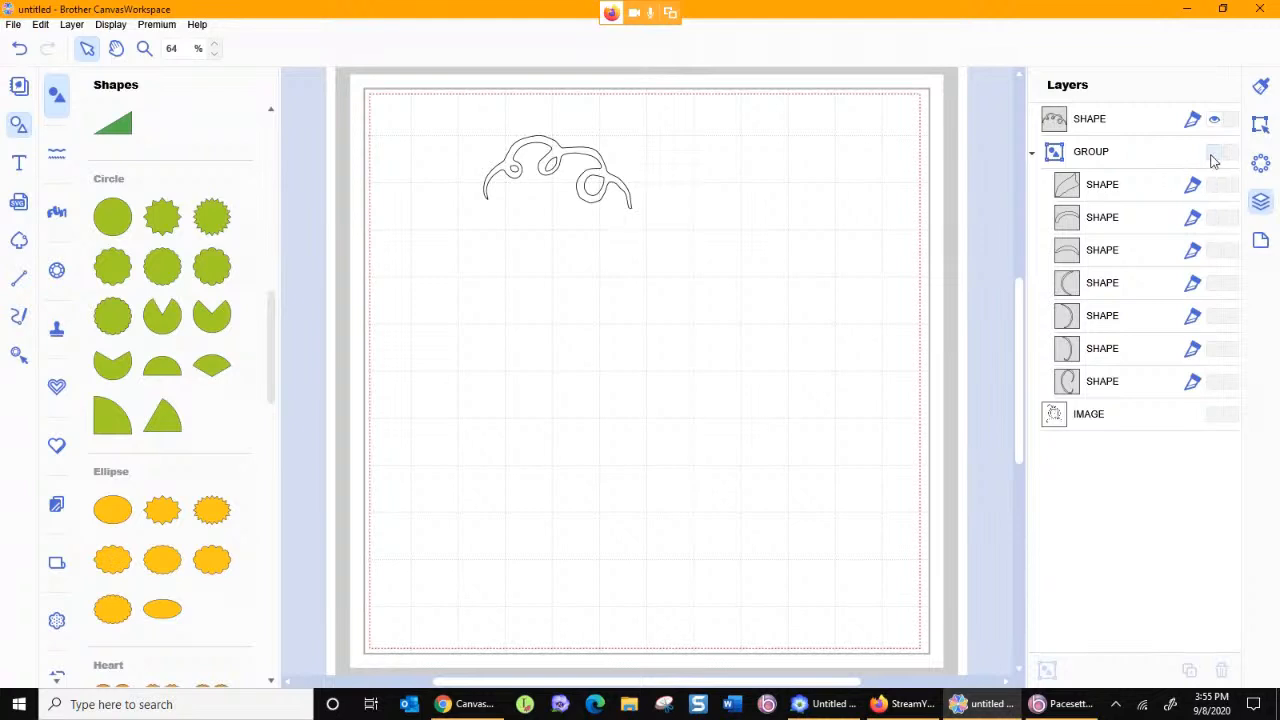
{"action": "left_click", "coordinate": [1213, 155]}
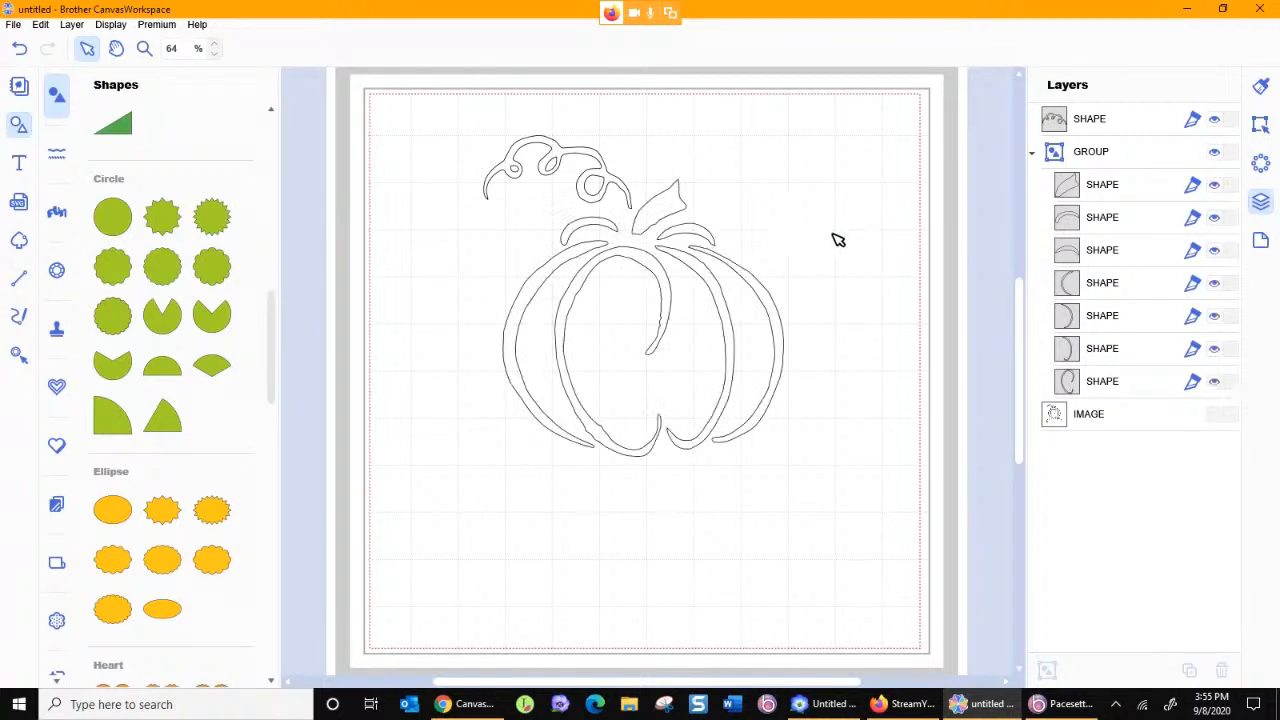